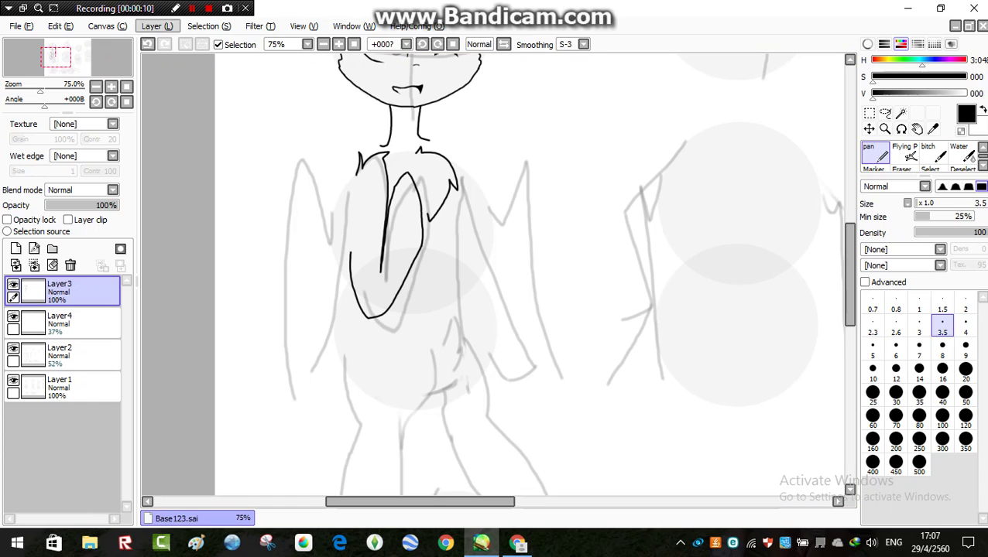
Undo the black belly loop and inner-chest strokes inked over the first figure's torso sketch.
{"action": "key", "text": "ctrl+z"}
{"action": "scroll", "coordinate": [411, 257], "scroll_direction": "up", "scroll_amount": 1}
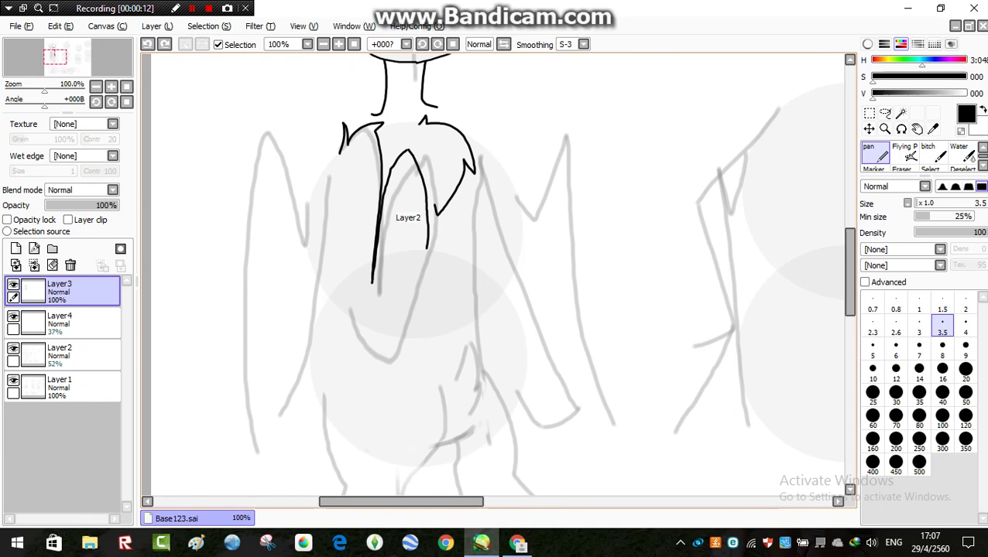
{"action": "left_click", "coordinate": [147, 44]}
{"action": "scroll", "coordinate": [370, 93], "scroll_direction": "up", "scroll_amount": 4}
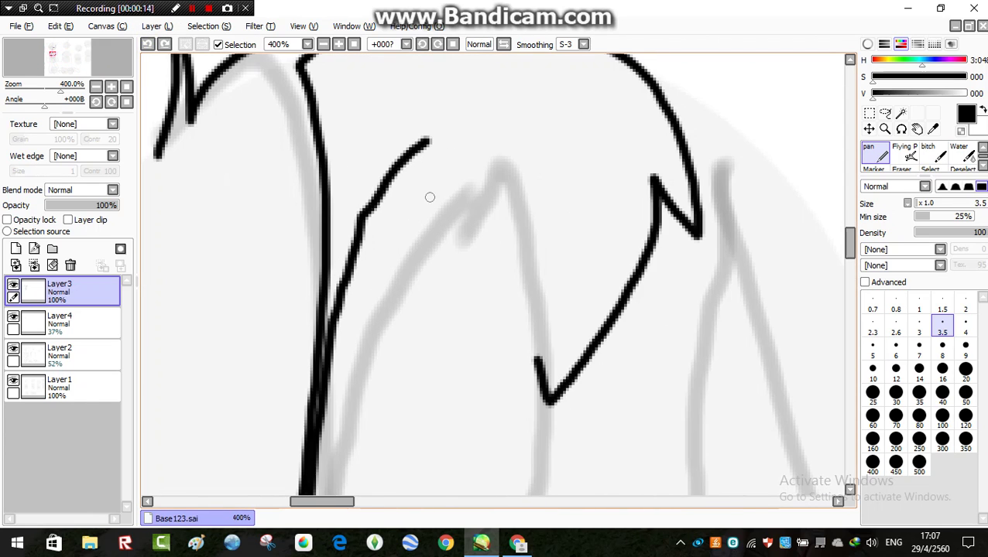
{"action": "key", "text": "ctrl+z"}
{"action": "scroll", "coordinate": [346, 345], "scroll_direction": "down", "scroll_amount": 4}
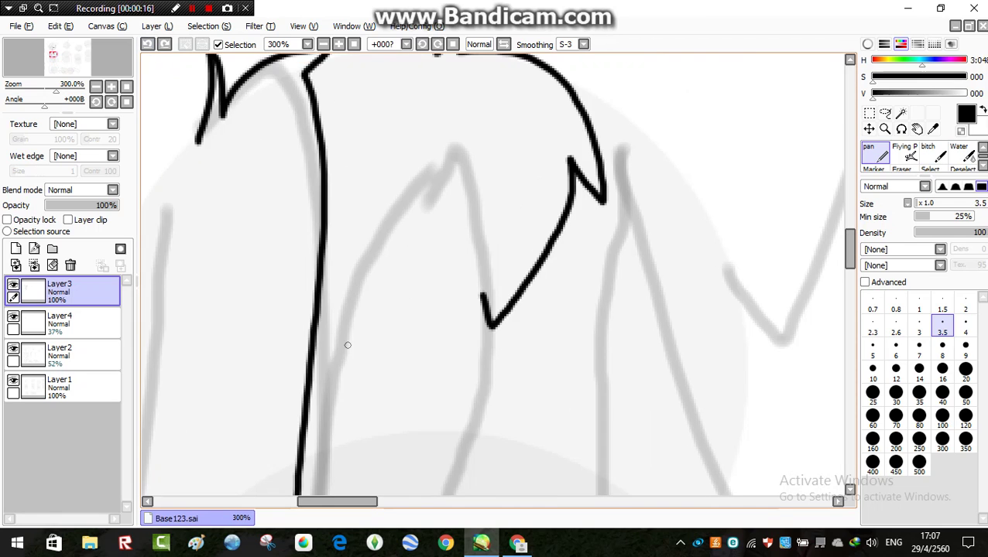
Try to ink the inner chest curve from the lower end of the centre line up over the sketched peak.
{"action": "scroll", "coordinate": [311, 265], "scroll_direction": "up", "scroll_amount": 3}
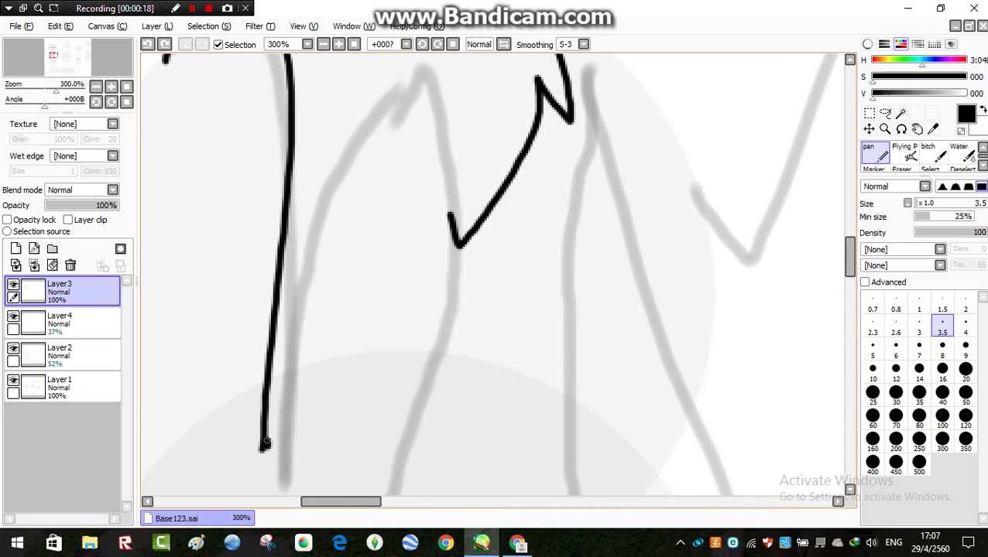
{"action": "mouse_move", "coordinate": [265, 441]}
{"action": "left_mouse_down"}
{"action": "mouse_move", "coordinate": [345, 204]}
{"action": "mouse_move", "coordinate": [404, 72]}
{"action": "left_mouse_up"}
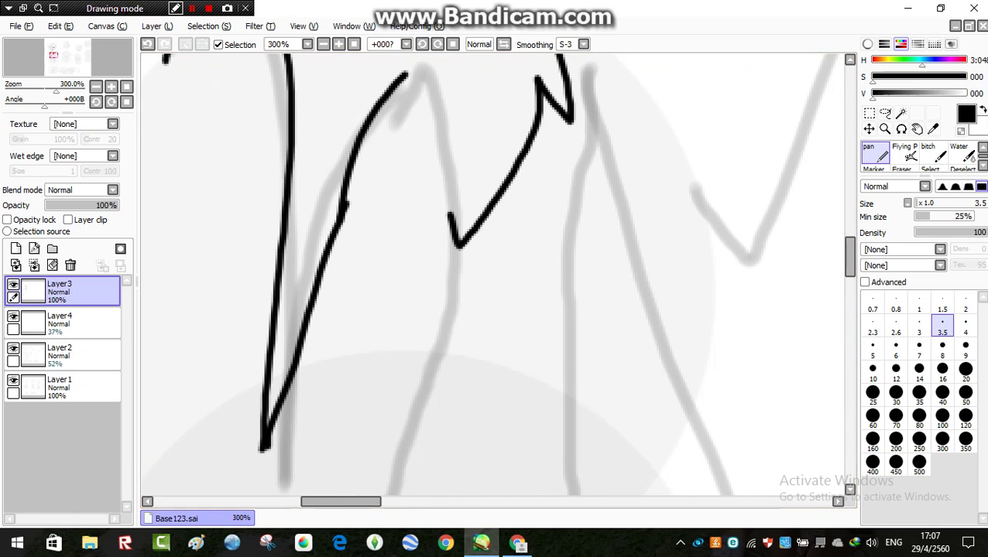
{"action": "key", "text": "ctrl+z"}
{"action": "key", "text": "ctrl+z"}
{"action": "mouse_move", "coordinate": [263, 447]}
{"action": "left_mouse_down"}
{"action": "mouse_move", "coordinate": [309, 223]}
{"action": "mouse_move", "coordinate": [370, 112]}
{"action": "mouse_move", "coordinate": [419, 74]}
{"action": "mouse_move", "coordinate": [459, 236]}
{"action": "left_mouse_up"}
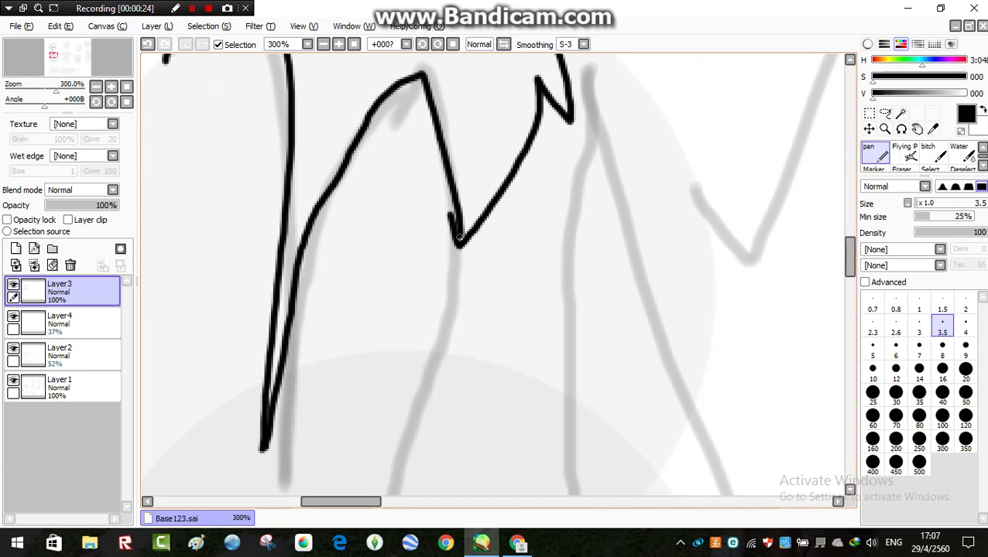
{"action": "key", "text": "ctrl+z"}
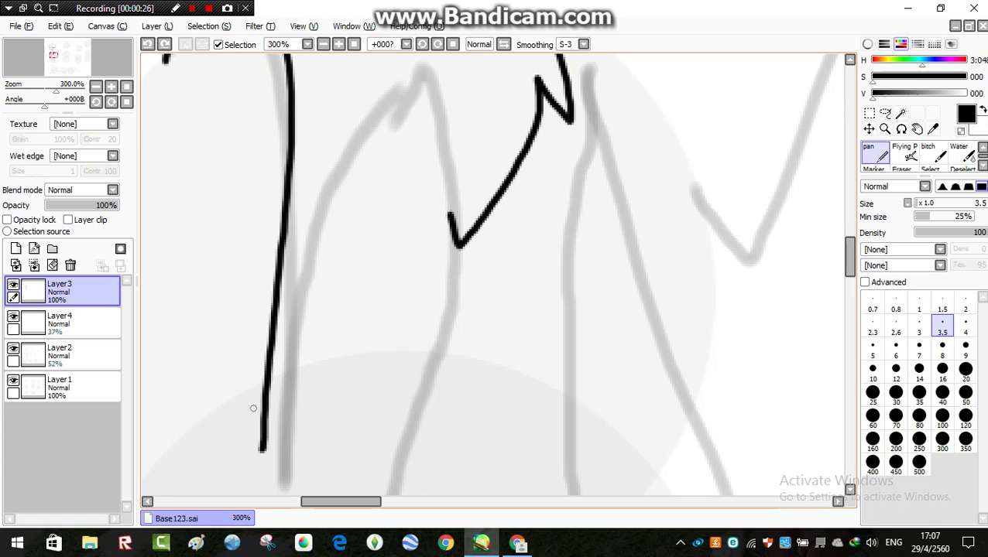
{"action": "scroll", "coordinate": [253, 408], "scroll_direction": "down", "scroll_amount": 4}
{"action": "scroll", "coordinate": [263, 380], "scroll_direction": "up", "scroll_amount": 3}
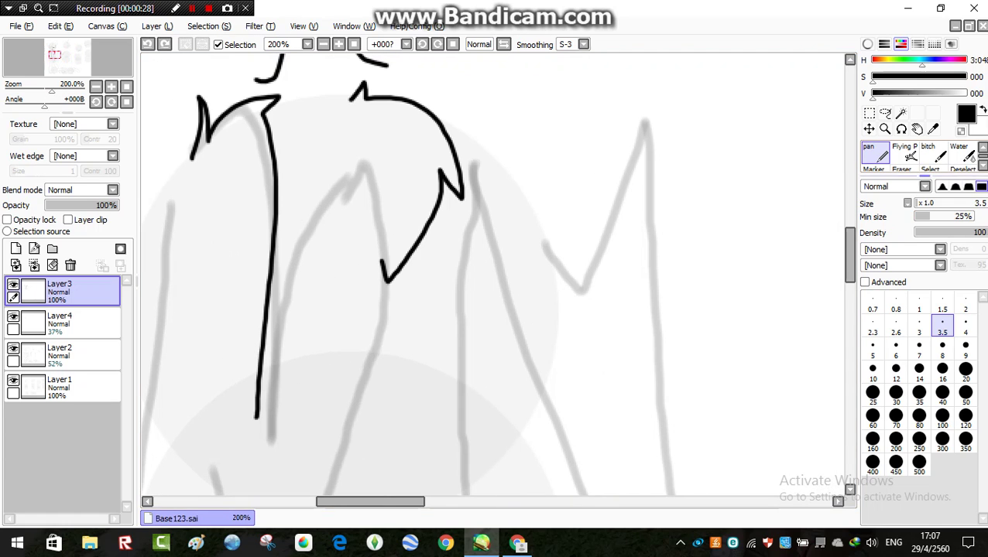
Erase the lower half of the chest's inked centre line with the Eraser at size 50.
{"action": "key", "text": "e"}
{"action": "mouse_move", "coordinate": [275, 460]}
{"action": "left_mouse_down"}
{"action": "mouse_move", "coordinate": [260, 334]}
{"action": "mouse_move", "coordinate": [272, 298]}
{"action": "left_mouse_up"}
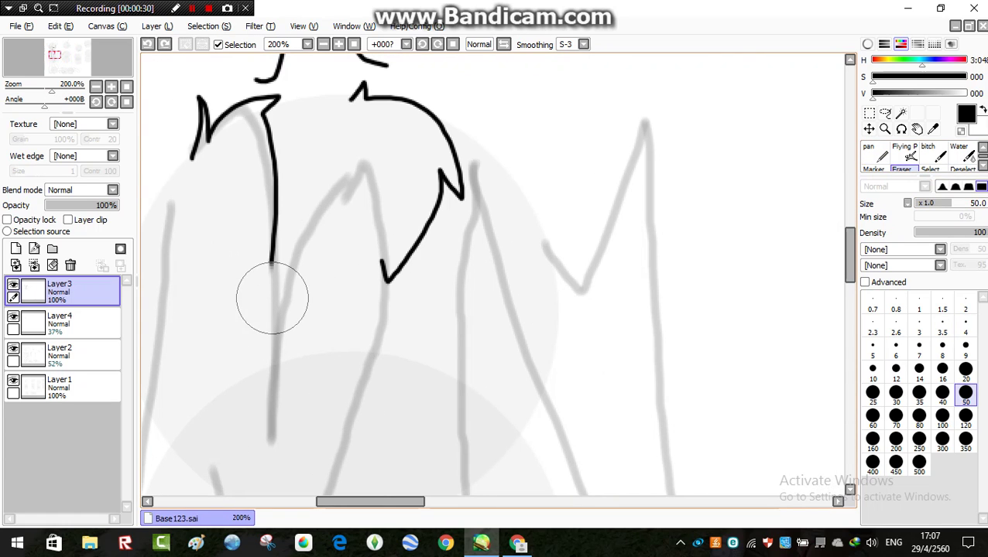
{"action": "key", "text": "ctrl+z"}
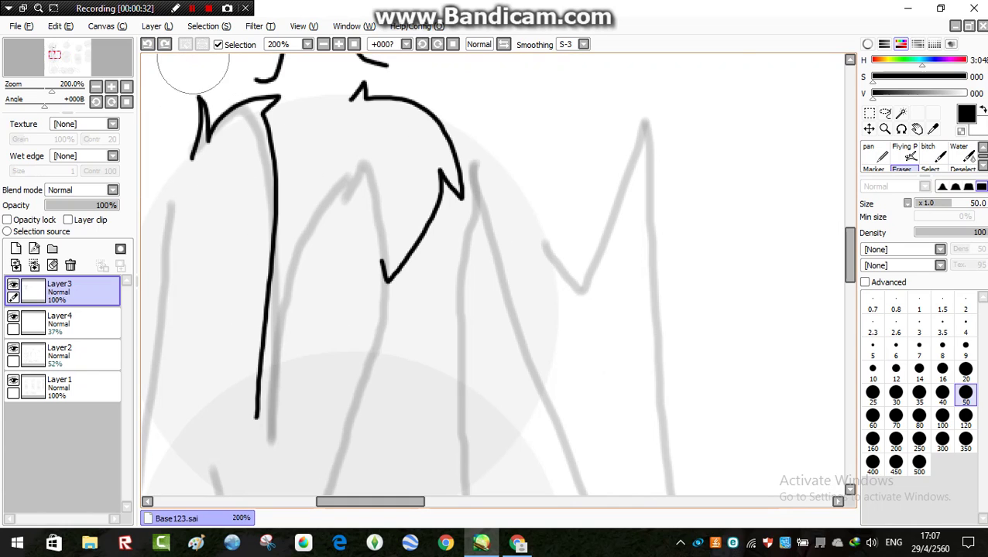
{"action": "left_click", "coordinate": [164, 44]}
Try to ink a new lower section for the chest's centre line with the size 3.5 pen.
{"action": "left_click", "coordinate": [874, 154]}
{"action": "scroll", "coordinate": [288, 447], "scroll_direction": "up", "scroll_amount": 1}
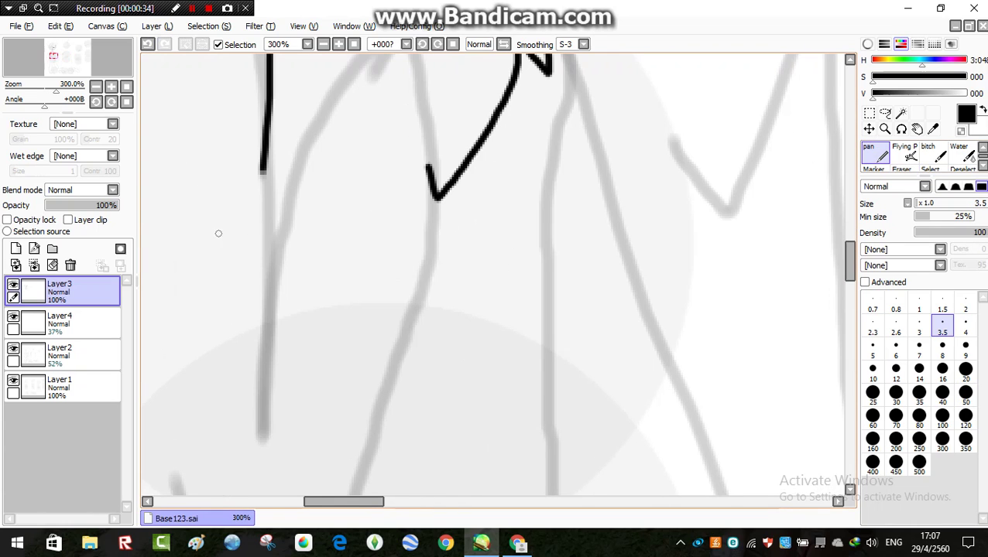
{"action": "left_click_drag", "start_coordinate": [268, 151], "coordinate": [292, 320]}
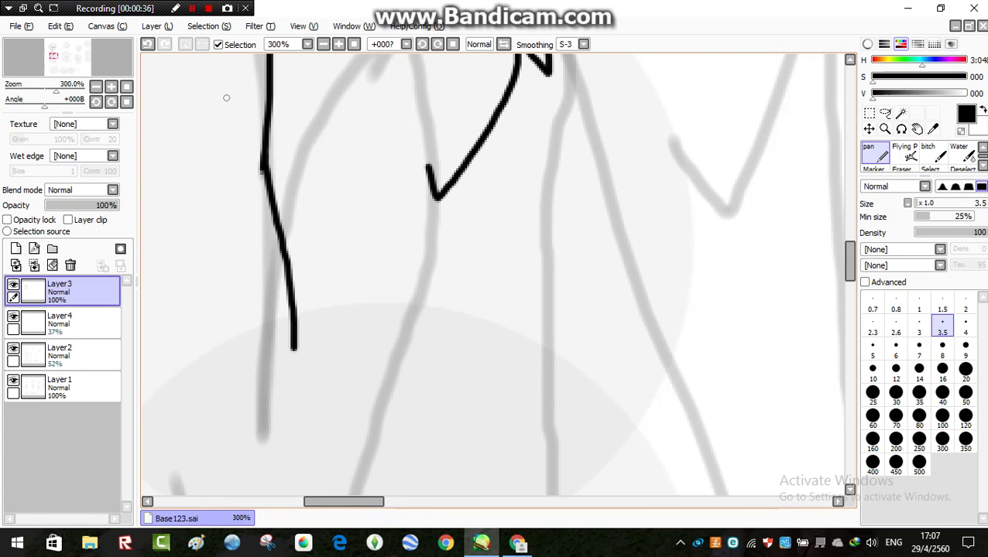
{"action": "key", "text": "ctrl+z"}
{"action": "mouse_move", "coordinate": [266, 157]}
{"action": "left_mouse_down"}
{"action": "mouse_move", "coordinate": [276, 359]}
{"action": "mouse_move", "coordinate": [322, 140]}
{"action": "left_mouse_up"}
{"action": "scroll", "coordinate": [319, 141], "scroll_direction": "down", "scroll_amount": 4}
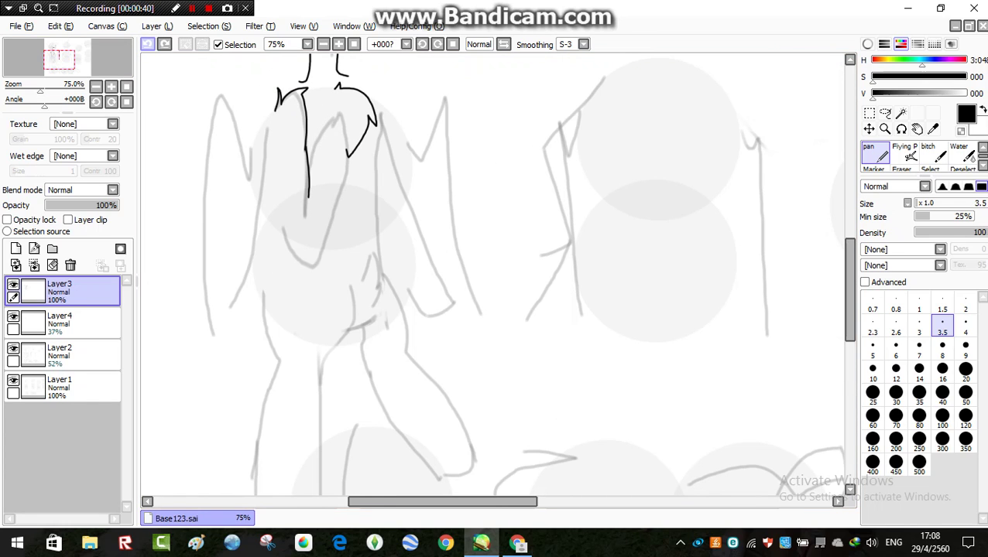
{"action": "scroll", "coordinate": [302, 145], "scroll_direction": "up", "scroll_amount": 1}
{"action": "key", "text": "ctrl+z"}
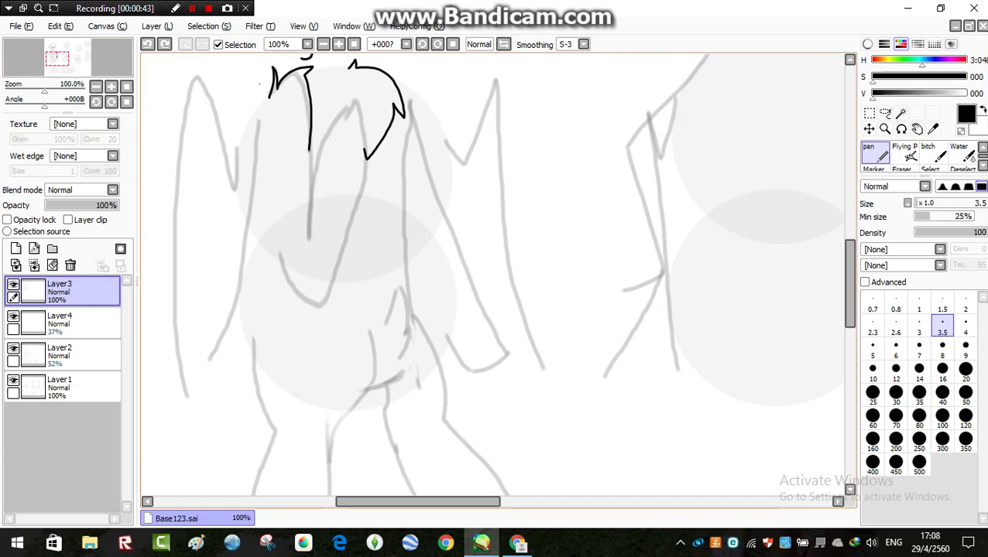
Ink the lower section of the chest's centre line down along the grey sketch.
{"action": "scroll", "coordinate": [273, 138], "scroll_direction": "up", "scroll_amount": 2}
{"action": "mouse_move", "coordinate": [265, 138]}
{"action": "left_mouse_down"}
{"action": "mouse_move", "coordinate": [272, 225]}
{"action": "mouse_move", "coordinate": [261, 396]}
{"action": "left_mouse_up"}
{"action": "scroll", "coordinate": [268, 339], "scroll_direction": "down", "scroll_amount": 4}
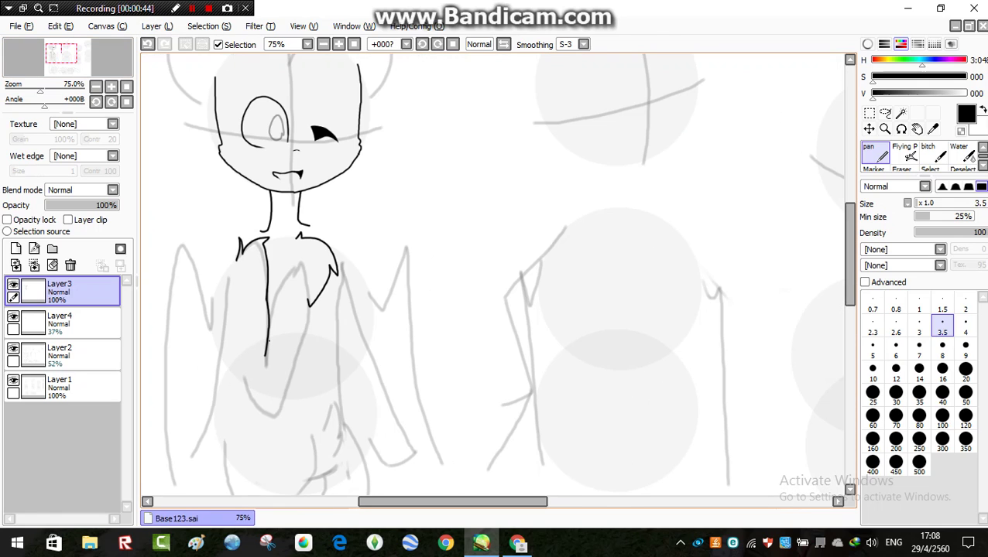
{"action": "scroll", "coordinate": [271, 309], "scroll_direction": "up", "scroll_amount": 4}
{"action": "mouse_move", "coordinate": [275, 288]}
{"action": "left_mouse_down"}
{"action": "mouse_move", "coordinate": [284, 355]}
{"action": "mouse_move", "coordinate": [266, 324]}
{"action": "mouse_move", "coordinate": [287, 396]}
{"action": "mouse_move", "coordinate": [288, 494]}
{"action": "left_mouse_up"}
{"action": "scroll", "coordinate": [288, 434], "scroll_direction": "down", "scroll_amount": 4}
Ink the inner chest loop from the centre line over the peak, down and around the belly tip to the left.
{"action": "scroll", "coordinate": [286, 383], "scroll_direction": "up", "scroll_amount": 4}
{"action": "mouse_move", "coordinate": [287, 383]}
{"action": "left_mouse_down"}
{"action": "mouse_move", "coordinate": [359, 222]}
{"action": "mouse_move", "coordinate": [409, 175]}
{"action": "mouse_move", "coordinate": [445, 251]}
{"action": "mouse_move", "coordinate": [444, 423]}
{"action": "left_mouse_up"}
{"action": "scroll", "coordinate": [465, 341], "scroll_direction": "down", "scroll_amount": 1}
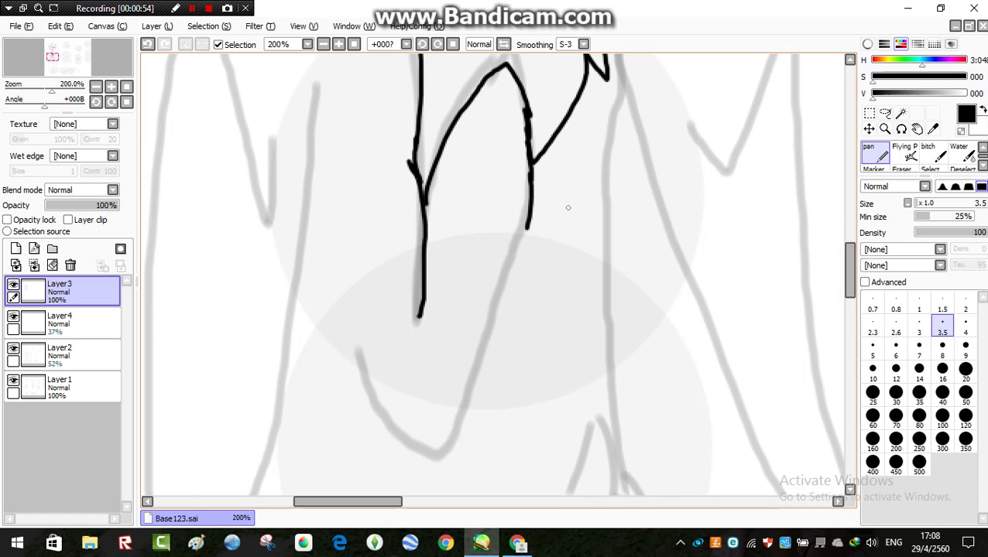
{"action": "left_click_drag", "start_coordinate": [526, 225], "coordinate": [466, 397]}
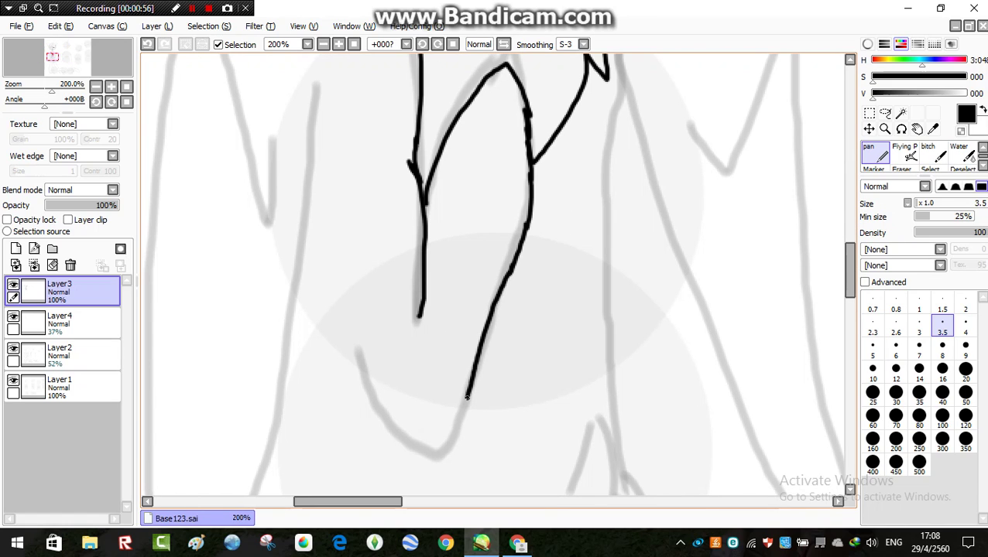
{"action": "mouse_move", "coordinate": [428, 435]}
{"action": "left_mouse_down"}
{"action": "mouse_move", "coordinate": [373, 396]}
{"action": "mouse_move", "coordinate": [343, 262]}
{"action": "mouse_move", "coordinate": [367, 271]}
{"action": "mouse_move", "coordinate": [380, 241]}
{"action": "mouse_move", "coordinate": [405, 282]}
{"action": "left_mouse_up"}
Draw a small number 1 and an arrow on the blank canvas left of the head.
{"action": "scroll", "coordinate": [339, 267], "scroll_direction": "down", "scroll_amount": 8}
{"action": "scroll", "coordinate": [379, 184], "scroll_direction": "up", "scroll_amount": 1}
{"action": "scroll", "coordinate": [366, 261], "scroll_direction": "up", "scroll_amount": 10}
{"action": "scroll", "coordinate": [406, 282], "scroll_direction": "down", "scroll_amount": 3}
{"action": "scroll", "coordinate": [282, 303], "scroll_direction": "up", "scroll_amount": 4}
{"action": "mouse_move", "coordinate": [313, 301]}
{"action": "left_mouse_down"}
{"action": "mouse_move", "coordinate": [360, 231]}
{"action": "mouse_move", "coordinate": [364, 379]}
{"action": "left_mouse_up"}
{"action": "scroll", "coordinate": [366, 303], "scroll_direction": "down", "scroll_amount": 8}
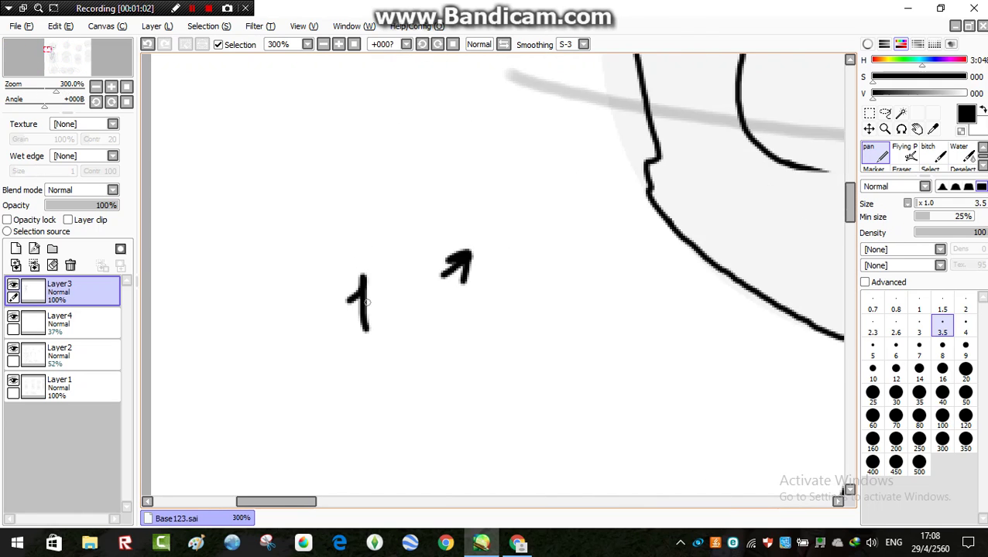
Ink the outlines of both cat ears over the head sketch, with fur notches at their lower edges.
{"action": "scroll", "coordinate": [495, 278], "scroll_direction": "up", "scroll_amount": 4}
{"action": "mouse_move", "coordinate": [507, 169]}
{"action": "left_mouse_down"}
{"action": "mouse_move", "coordinate": [389, 162]}
{"action": "mouse_move", "coordinate": [185, 124]}
{"action": "mouse_move", "coordinate": [231, 320]}
{"action": "mouse_move", "coordinate": [298, 395]}
{"action": "mouse_move", "coordinate": [271, 388]}
{"action": "mouse_move", "coordinate": [311, 419]}
{"action": "mouse_move", "coordinate": [299, 423]}
{"action": "mouse_move", "coordinate": [357, 438]}
{"action": "left_mouse_up"}
{"action": "scroll", "coordinate": [357, 439], "scroll_direction": "down", "scroll_amount": 4}
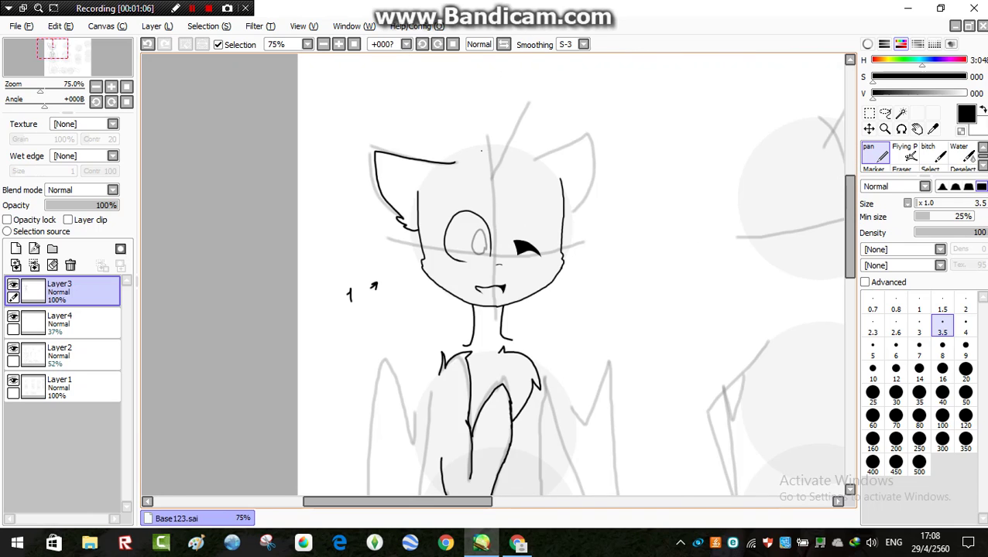
{"action": "scroll", "coordinate": [455, 171], "scroll_direction": "up", "scroll_amount": 3}
{"action": "scroll", "coordinate": [455, 171], "scroll_direction": "up", "scroll_amount": 1}
{"action": "mouse_move", "coordinate": [447, 176]}
{"action": "left_mouse_down"}
{"action": "mouse_move", "coordinate": [686, 109]}
{"action": "mouse_move", "coordinate": [714, 126]}
{"action": "mouse_move", "coordinate": [706, 202]}
{"action": "mouse_move", "coordinate": [652, 319]}
{"action": "mouse_move", "coordinate": [618, 364]}
{"action": "mouse_move", "coordinate": [635, 358]}
{"action": "mouse_move", "coordinate": [635, 374]}
{"action": "mouse_move", "coordinate": [577, 409]}
{"action": "left_mouse_up"}
{"action": "scroll", "coordinate": [577, 409], "scroll_direction": "down", "scroll_amount": 9}
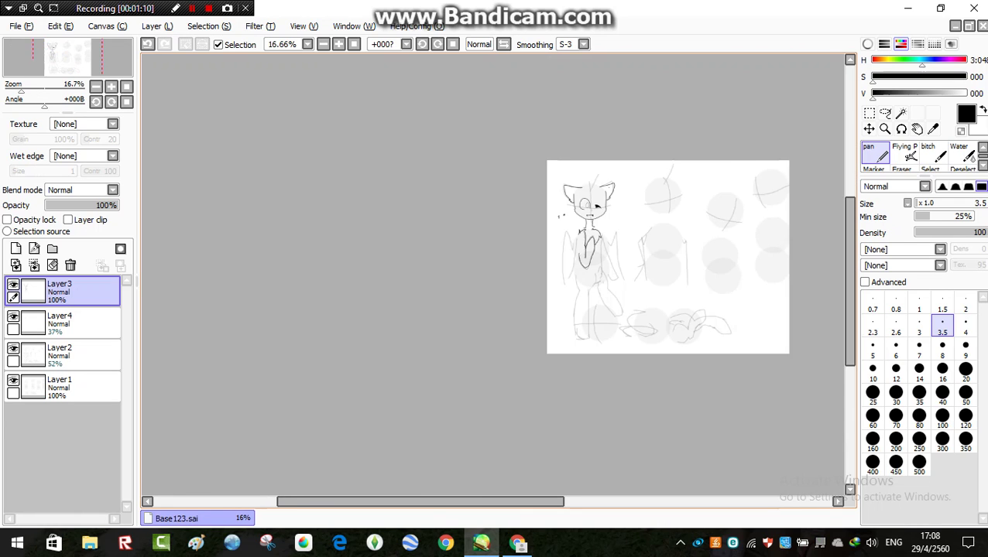
Try to ink the right side of the torso from the shoulder fur down to the waist.
{"action": "scroll", "coordinate": [617, 257], "scroll_direction": "up", "scroll_amount": 5}
{"action": "scroll", "coordinate": [617, 257], "scroll_direction": "up", "scroll_amount": 3}
{"action": "scroll", "coordinate": [492, 203], "scroll_direction": "down", "scroll_amount": 6}
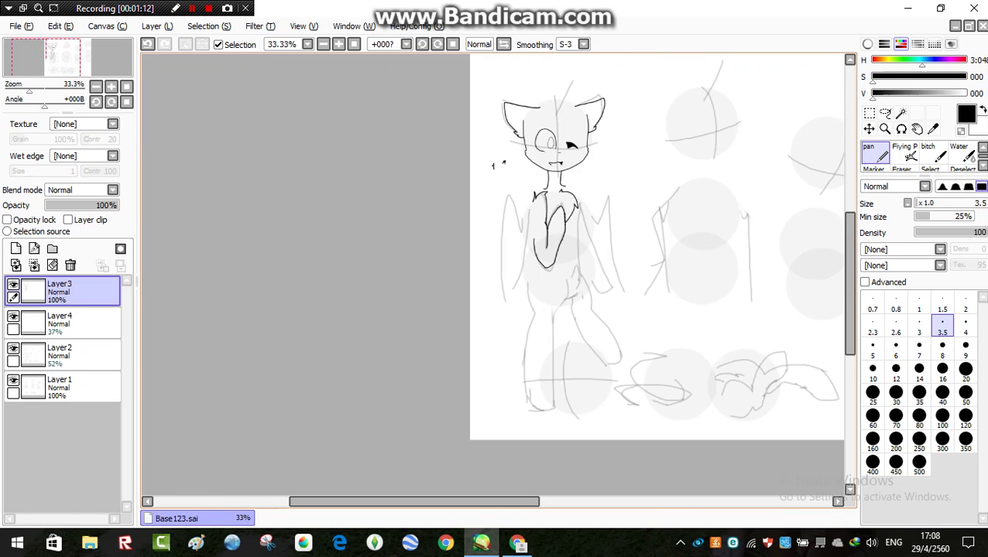
{"action": "scroll", "coordinate": [498, 161], "scroll_direction": "up", "scroll_amount": 4}
{"action": "scroll", "coordinate": [569, 201], "scroll_direction": "up", "scroll_amount": 1}
{"action": "scroll", "coordinate": [572, 86], "scroll_direction": "up", "scroll_amount": 1}
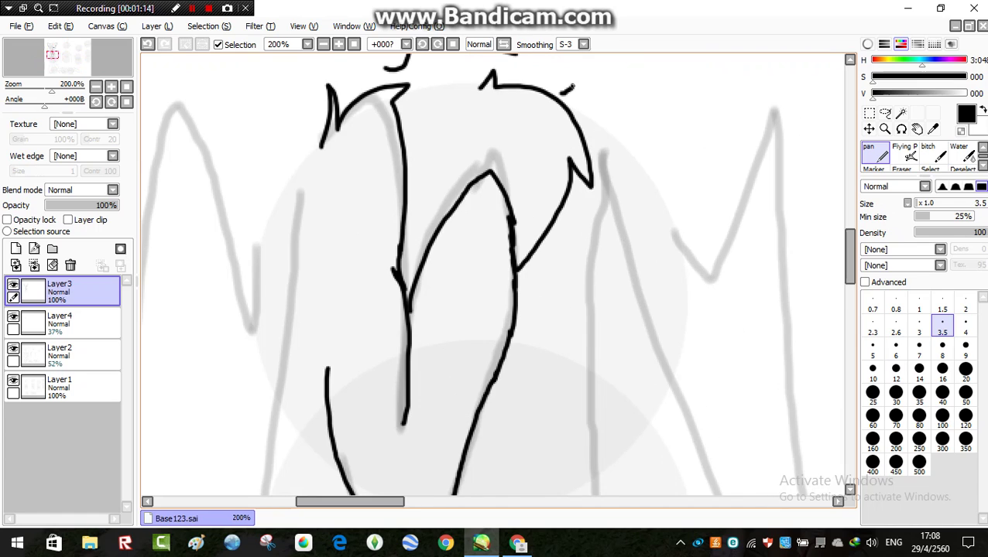
{"action": "mouse_move", "coordinate": [591, 119]}
{"action": "left_mouse_down"}
{"action": "mouse_move", "coordinate": [583, 388]}
{"action": "mouse_move", "coordinate": [612, 544]}
{"action": "left_mouse_up"}
{"action": "scroll", "coordinate": [559, 279], "scroll_direction": "down", "scroll_amount": 4}
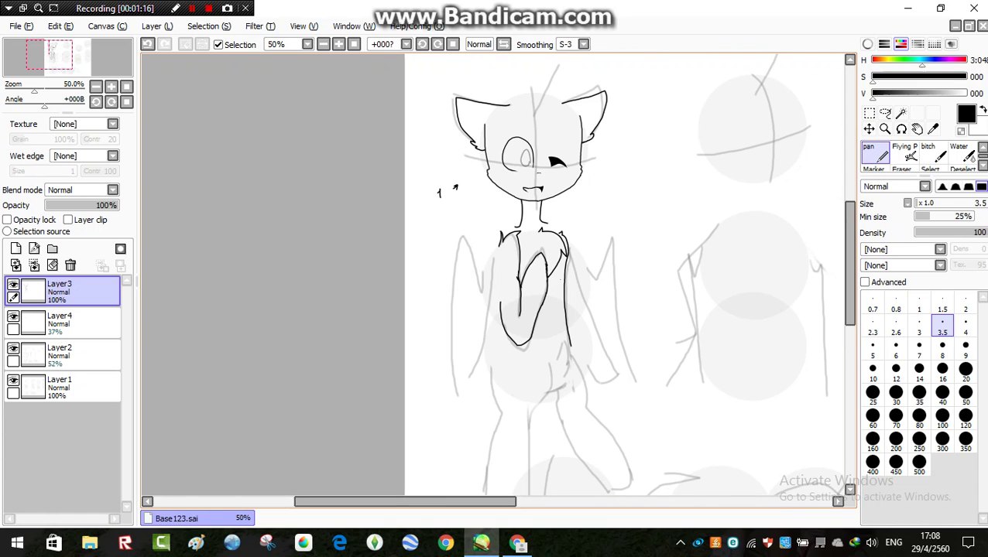
{"action": "scroll", "coordinate": [561, 263], "scroll_direction": "up", "scroll_amount": 4}
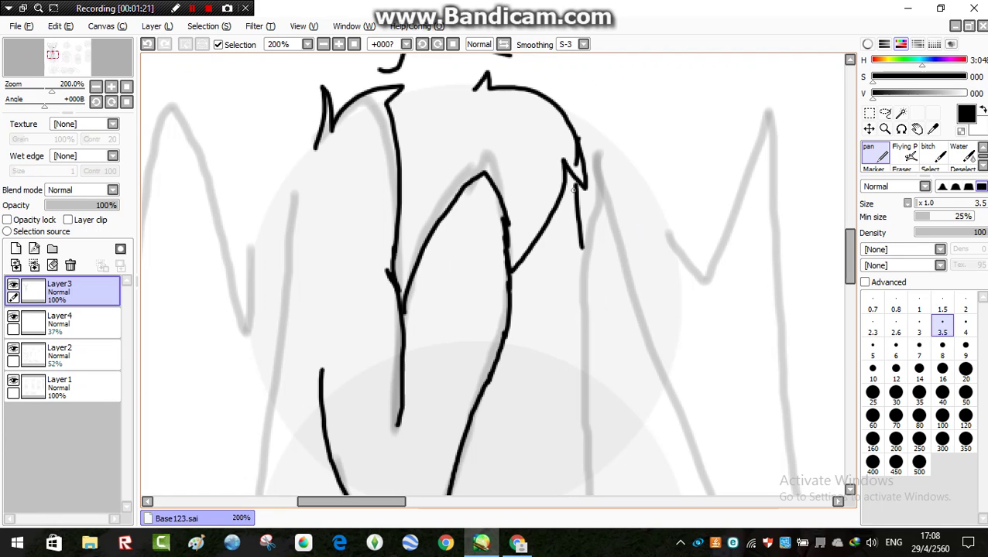
{"action": "key", "text": "ctrl+z"}
Ink a short side line running down from the fur tuft at the right shoulder.
{"action": "scroll", "coordinate": [585, 182], "scroll_direction": "down", "scroll_amount": 2}
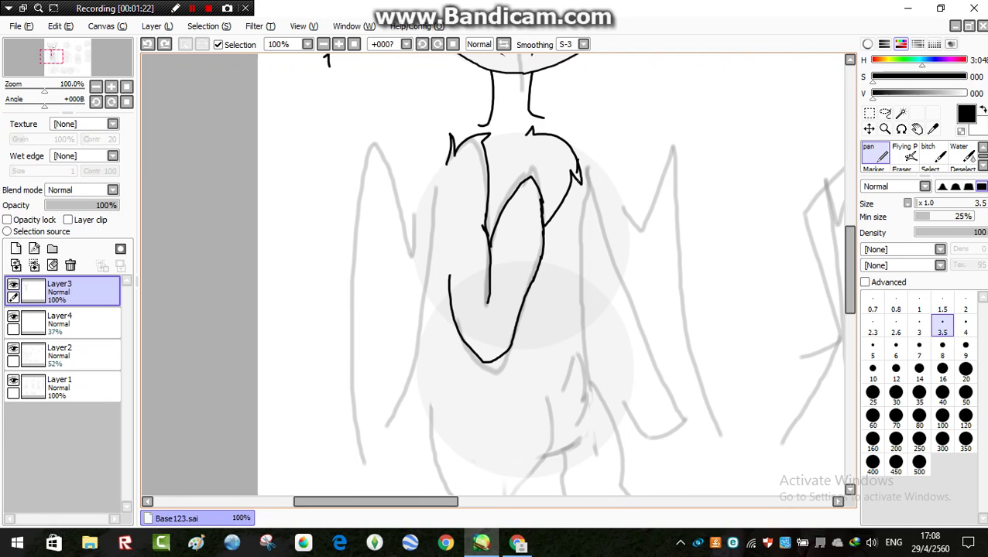
{"action": "left_click_drag", "start_coordinate": [575, 180], "coordinate": [581, 288]}
{"action": "key", "text": "ctrl+z"}
{"action": "scroll", "coordinate": [593, 102], "scroll_direction": "up", "scroll_amount": 4}
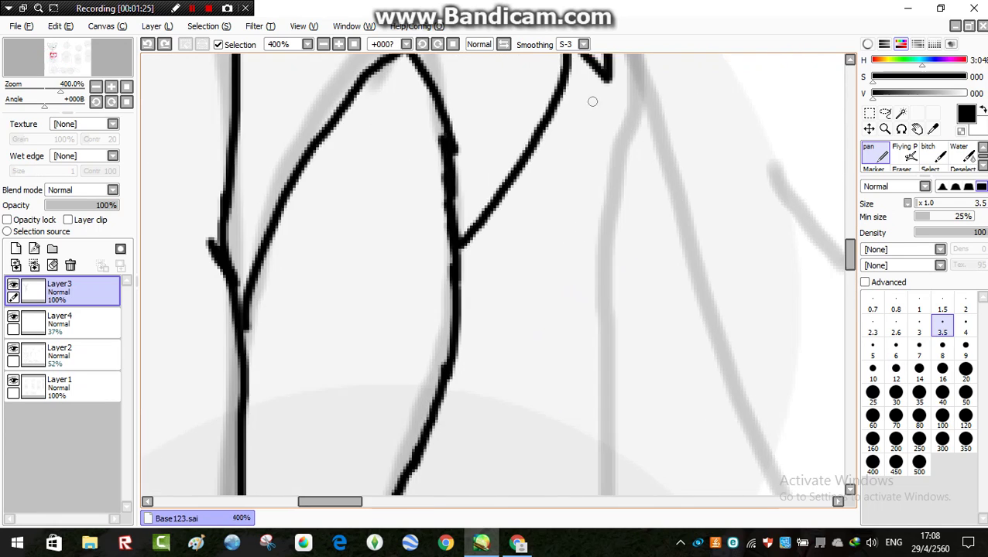
{"action": "left_click_drag", "start_coordinate": [585, 65], "coordinate": [564, 312]}
{"action": "scroll", "coordinate": [573, 255], "scroll_direction": "down", "scroll_amount": 7}
Try to ink the left side of the torso from the shoulder fur down to the waist.
{"action": "scroll", "coordinate": [465, 144], "scroll_direction": "up", "scroll_amount": 4}
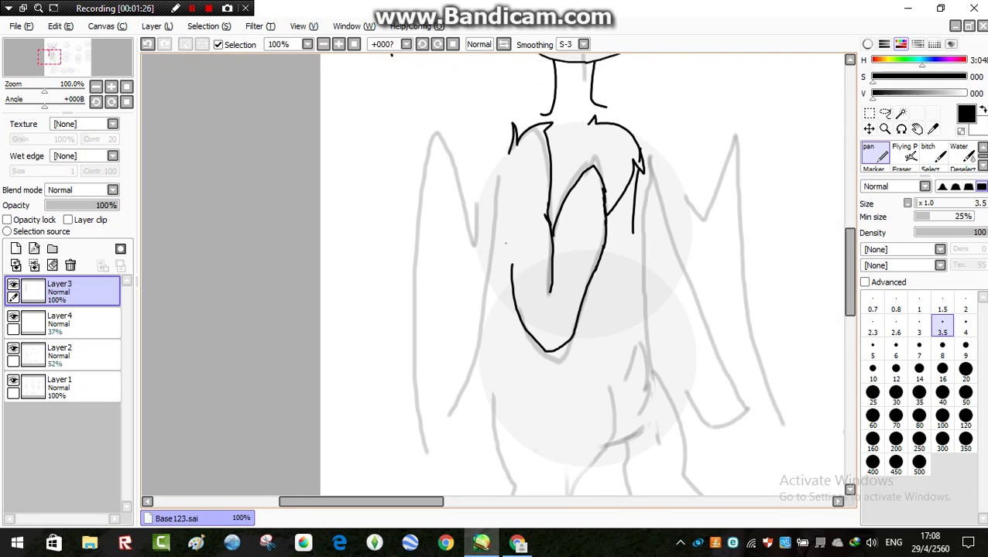
{"action": "left_click_drag", "start_coordinate": [502, 195], "coordinate": [503, 378]}
{"action": "scroll", "coordinate": [505, 260], "scroll_direction": "down", "scroll_amount": 3}
{"action": "scroll", "coordinate": [505, 255], "scroll_direction": "up", "scroll_amount": 2}
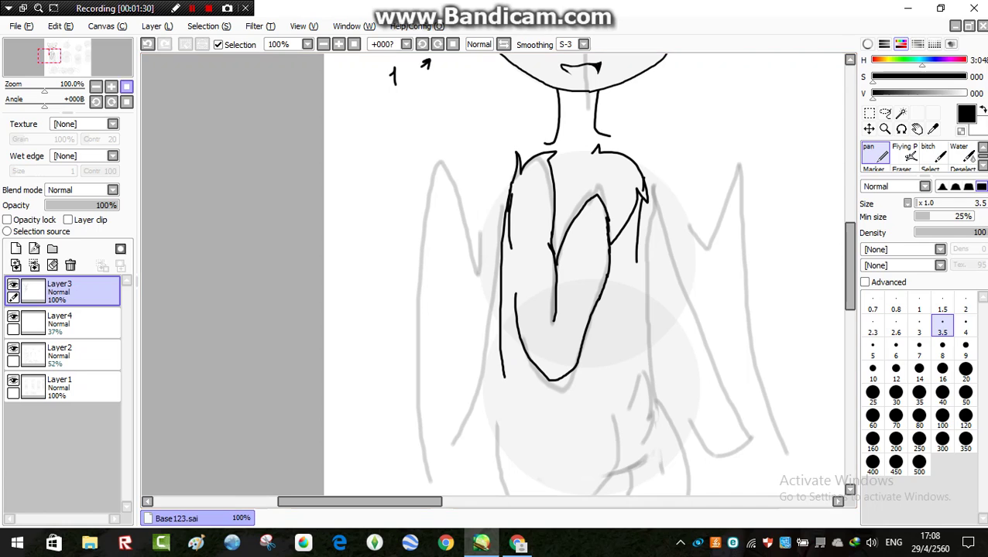
{"action": "key", "text": "ctrl+z"}
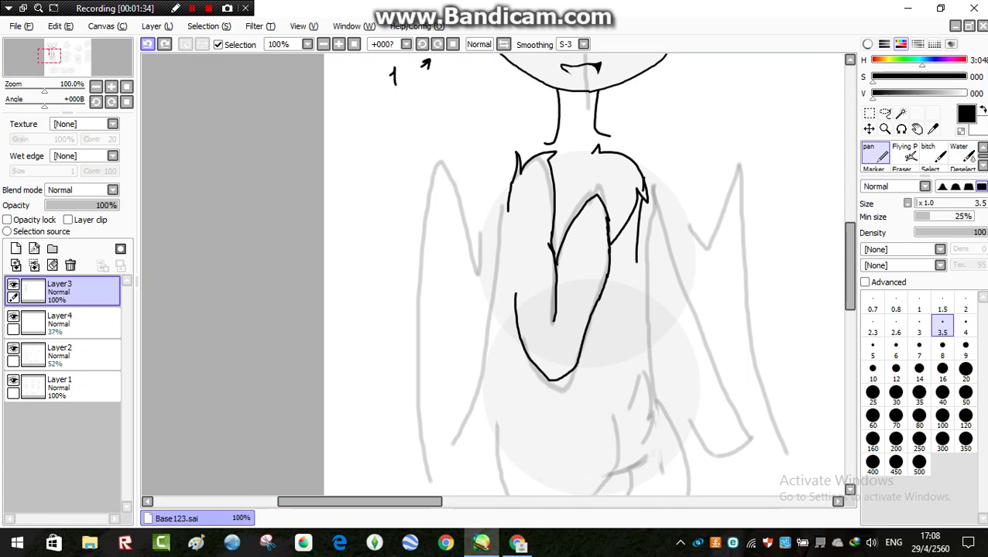
Hand-letter "UM..." on the blank canvas left of the figure and undo its strokes.
{"action": "scroll", "coordinate": [449, 161], "scroll_direction": "up", "scroll_amount": 4}
{"action": "mouse_move", "coordinate": [263, 192]}
{"action": "left_mouse_down"}
{"action": "mouse_move", "coordinate": [280, 258]}
{"action": "mouse_move", "coordinate": [303, 231]}
{"action": "mouse_move", "coordinate": [350, 270]}
{"action": "left_mouse_up"}
{"action": "mouse_move", "coordinate": [343, 252]}
{"action": "left_mouse_down"}
{"action": "mouse_move", "coordinate": [333, 206]}
{"action": "mouse_move", "coordinate": [397, 270]}
{"action": "left_mouse_up"}
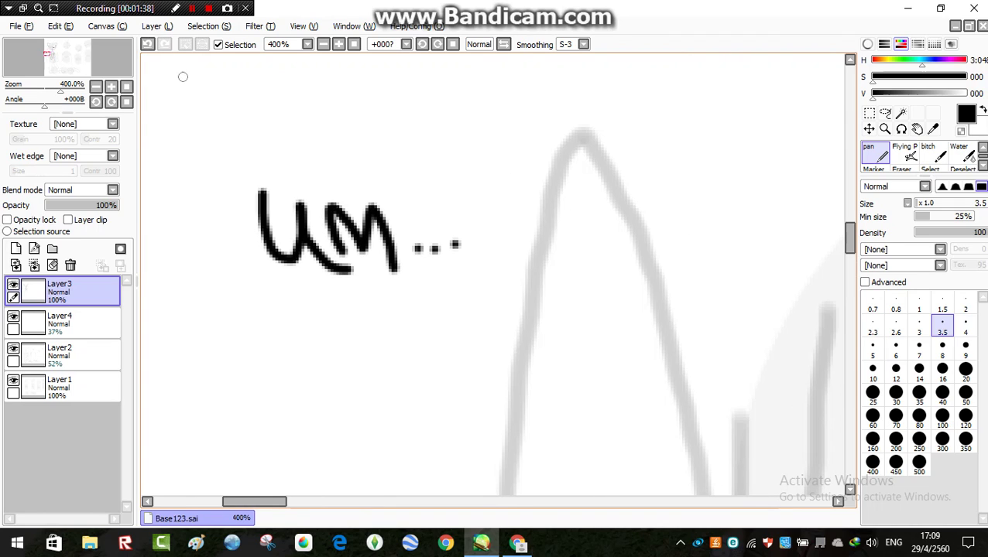
{"action": "key", "text": "ctrl+z"}
{"action": "key", "text": "ctrl+z"}
{"action": "key", "text": "ctrl+z"}
{"action": "key", "text": "ctrl+z"}
{"action": "key", "text": "ctrl+z"}
{"action": "key", "text": "ctrl+z"}
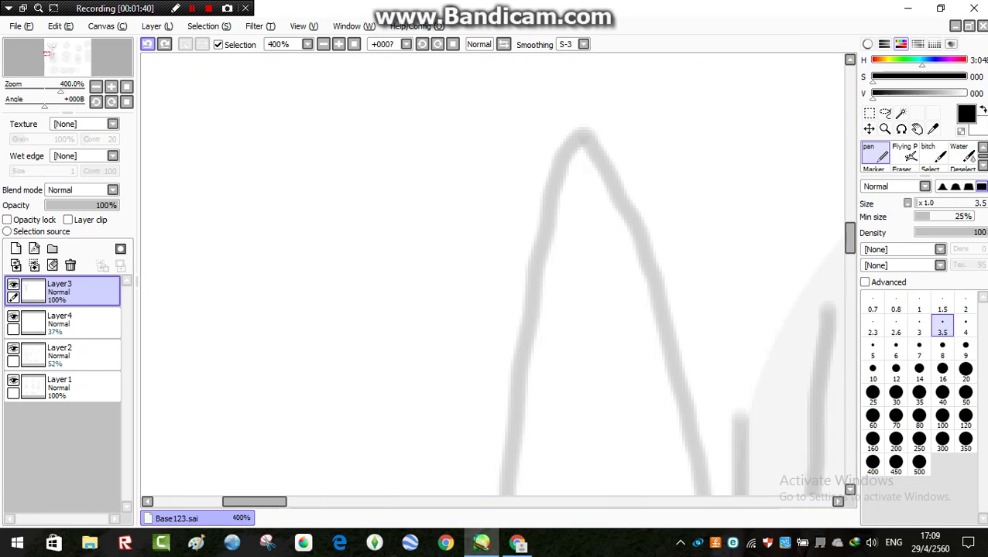
Undo the inked strokes back to the right shoulder fur, removing the belly loop, centre line and left shoulder.
{"action": "scroll", "coordinate": [275, 142], "scroll_direction": "down", "scroll_amount": 5}
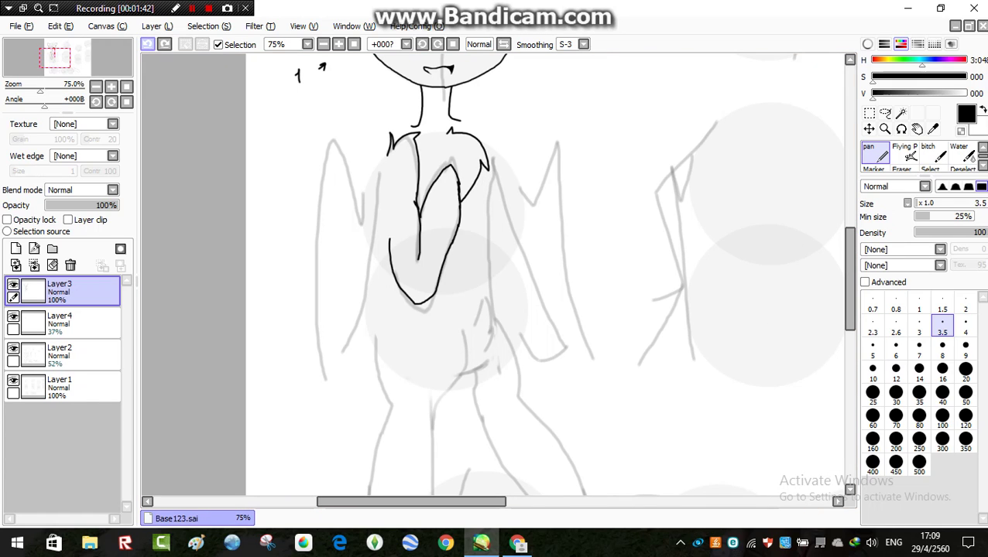
{"action": "key", "text": "ctrl+z"}
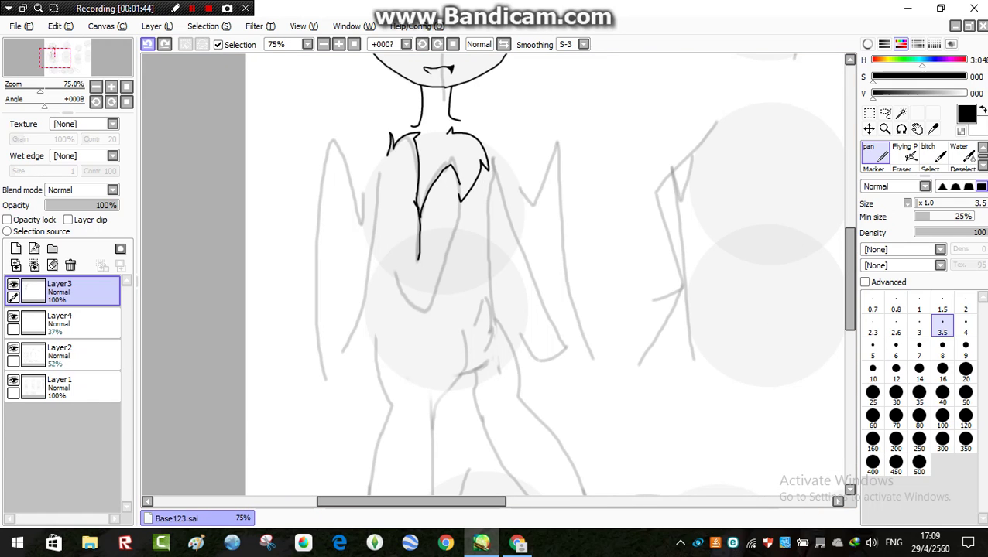
{"action": "key", "text": "ctrl+z"}
{"action": "key", "text": "ctrl+z"}
{"action": "key", "text": "ctrl+z"}
{"action": "key", "text": "ctrl+z"}
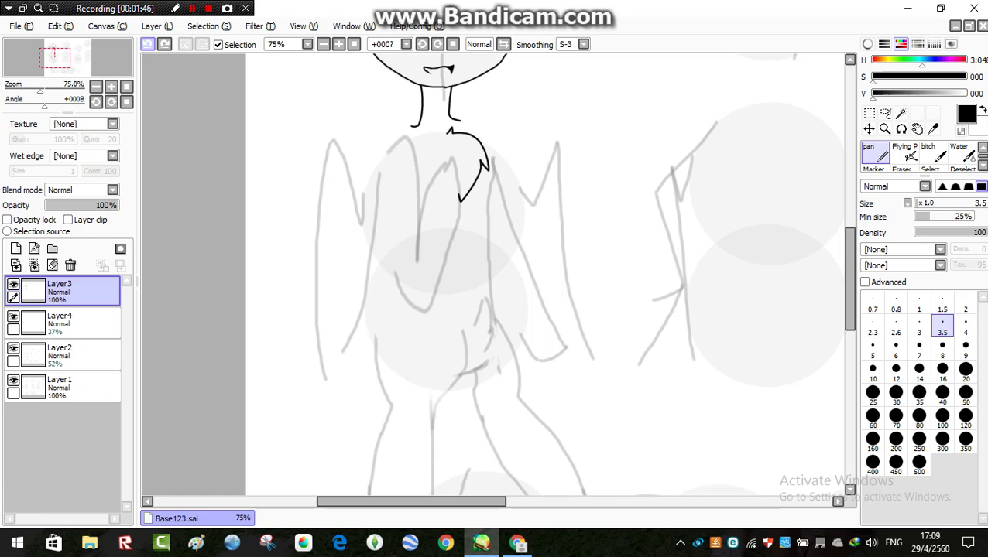
{"action": "scroll", "coordinate": [418, 288], "scroll_direction": "down", "scroll_amount": 2}
{"action": "scroll", "coordinate": [417, 263], "scroll_direction": "up", "scroll_amount": 2}
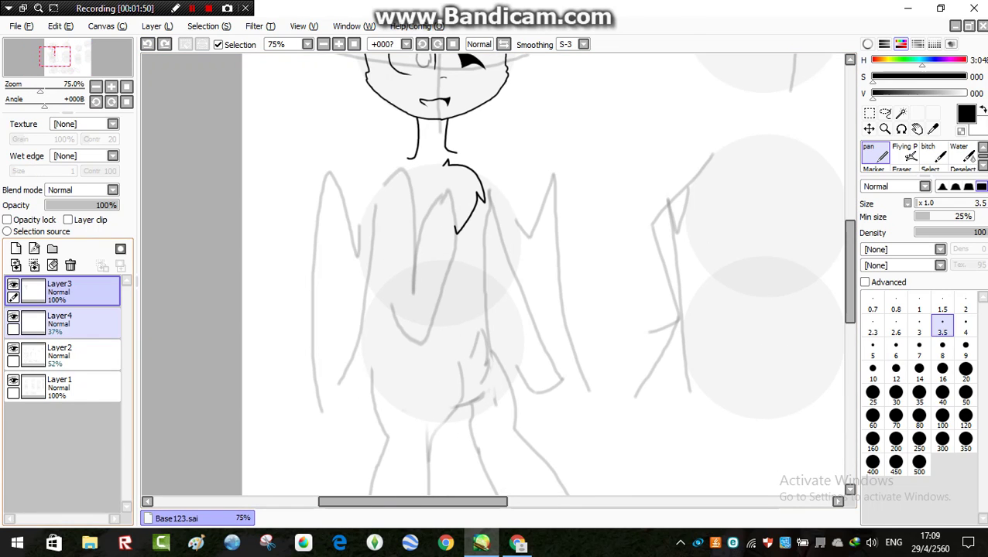
Erase the old curved sketch lines across the chest and belly on Layer2 with the Eraser at size 50.
{"action": "left_click", "coordinate": [78, 324]}
{"action": "left_click", "coordinate": [77, 356]}
{"action": "key", "text": "e"}
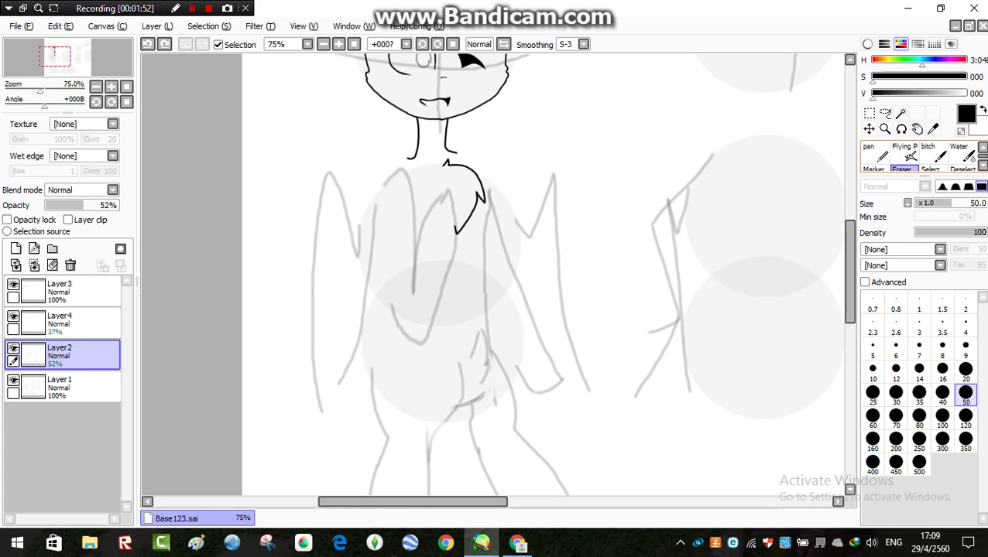
{"action": "scroll", "coordinate": [378, 340], "scroll_direction": "up", "scroll_amount": 1}
{"action": "mouse_move", "coordinate": [404, 149]}
{"action": "left_mouse_down"}
{"action": "mouse_move", "coordinate": [441, 248]}
{"action": "mouse_move", "coordinate": [429, 269]}
{"action": "mouse_move", "coordinate": [470, 166]}
{"action": "mouse_move", "coordinate": [416, 337]}
{"action": "mouse_move", "coordinate": [403, 303]}
{"action": "left_mouse_up"}
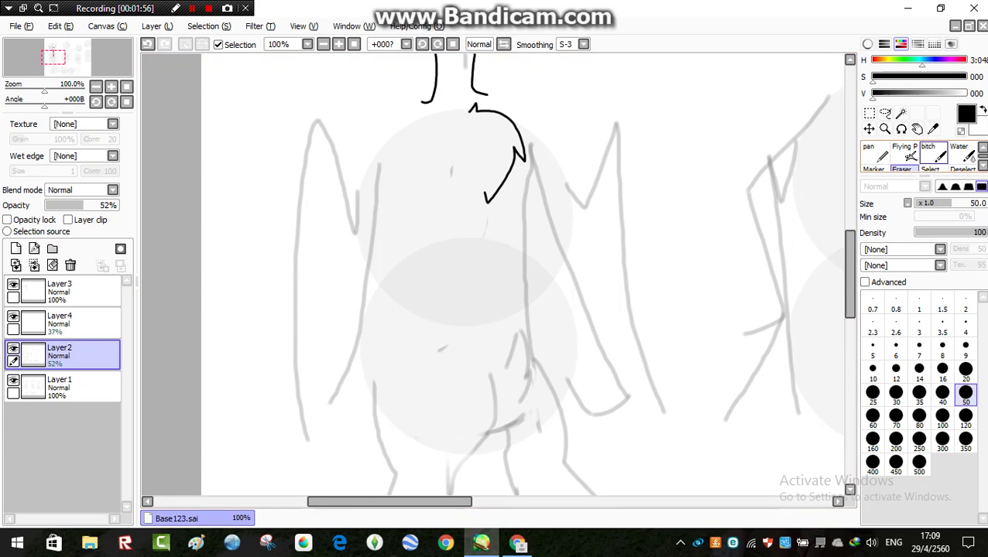
Try to sketch a new arm line down the left side of the chest with the size 8 brush on Layer2.
{"action": "left_click", "coordinate": [931, 153]}
{"action": "scroll", "coordinate": [418, 122], "scroll_direction": "up", "scroll_amount": 1}
{"action": "scroll", "coordinate": [415, 118], "scroll_direction": "down", "scroll_amount": 2}
{"action": "scroll", "coordinate": [413, 118], "scroll_direction": "down", "scroll_amount": 3}
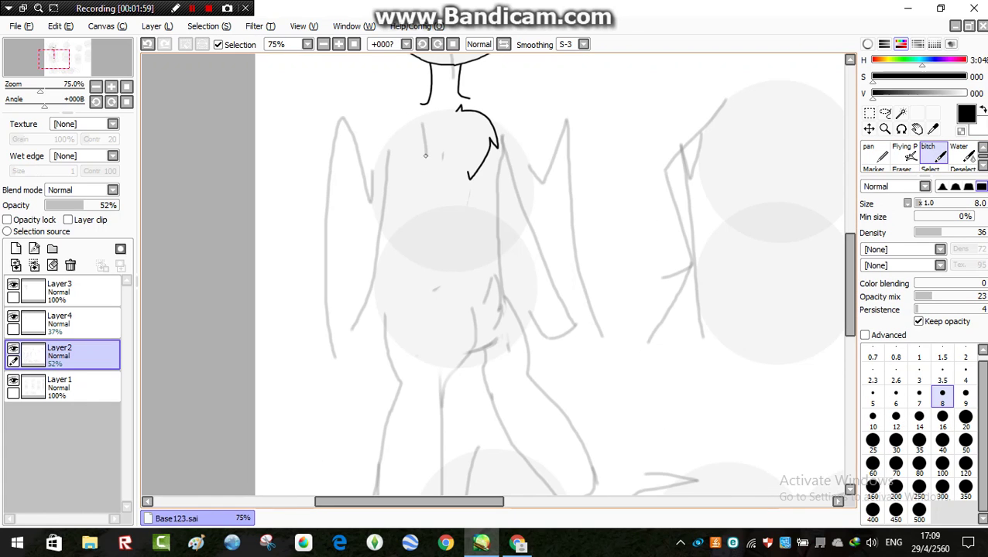
{"action": "scroll", "coordinate": [192, 64], "scroll_direction": "up", "scroll_amount": 1}
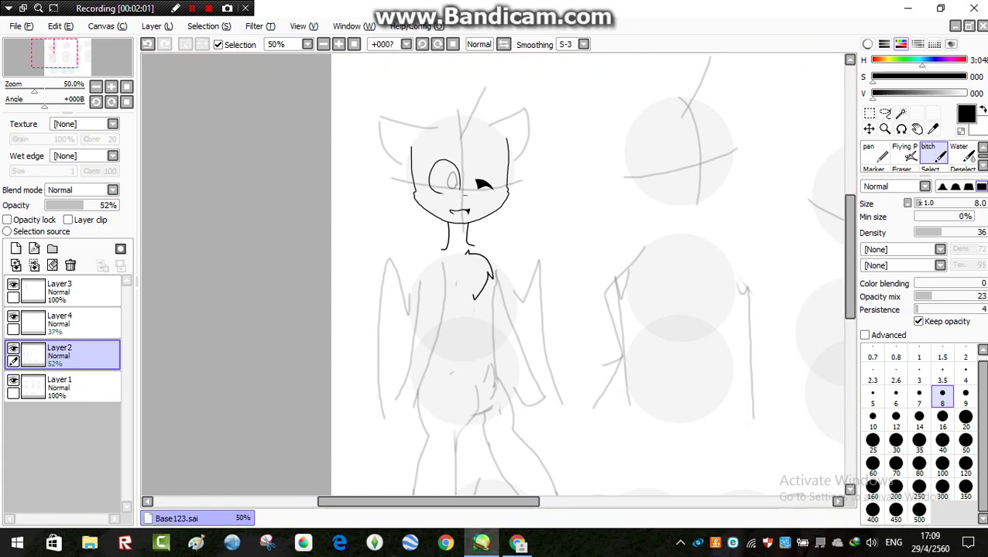
{"action": "scroll", "coordinate": [435, 184], "scroll_direction": "up", "scroll_amount": 2}
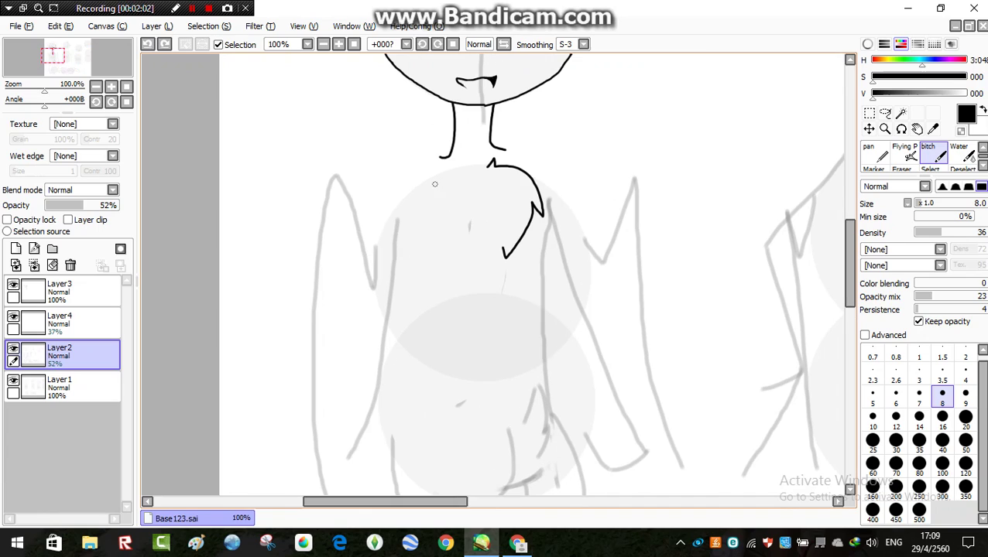
Try to sketch a zigzag of fur below the neck and a line down the right side of the torso.
{"action": "mouse_move", "coordinate": [438, 190]}
{"action": "left_mouse_down"}
{"action": "mouse_move", "coordinate": [508, 263]}
{"action": "mouse_move", "coordinate": [503, 361]}
{"action": "mouse_move", "coordinate": [464, 384]}
{"action": "mouse_move", "coordinate": [441, 252]}
{"action": "mouse_move", "coordinate": [426, 269]}
{"action": "mouse_move", "coordinate": [395, 234]}
{"action": "left_mouse_up"}
{"action": "key", "text": "ctrl+z"}
{"action": "mouse_move", "coordinate": [435, 204]}
{"action": "left_mouse_down"}
{"action": "mouse_move", "coordinate": [475, 176]}
{"action": "mouse_move", "coordinate": [531, 375]}
{"action": "left_mouse_up"}
{"action": "scroll", "coordinate": [509, 326], "scroll_direction": "down", "scroll_amount": 3}
{"action": "scroll", "coordinate": [517, 324], "scroll_direction": "up", "scroll_amount": 1}
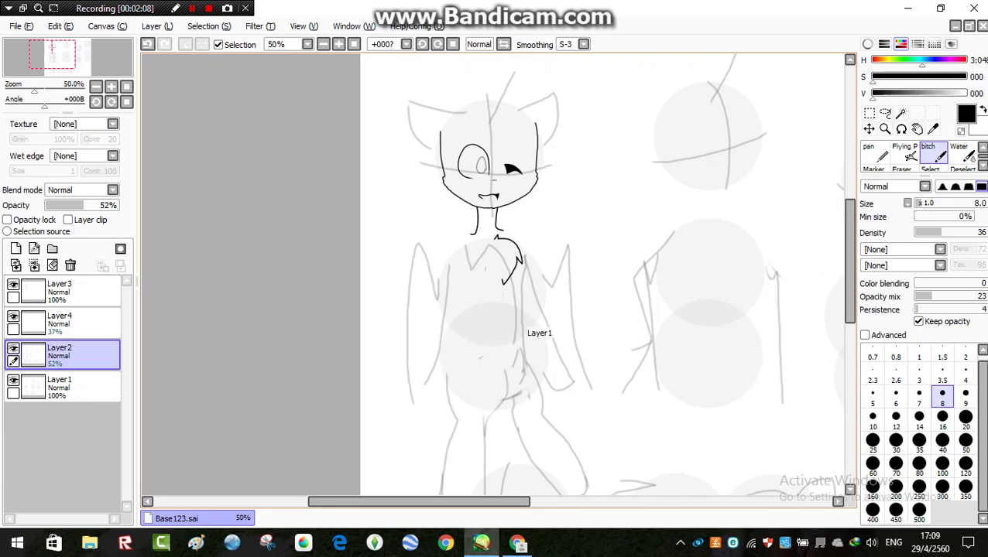
Sketch the right shoulder slope from the base of the neck down past the inked fur tuft.
{"action": "scroll", "coordinate": [467, 239], "scroll_direction": "up", "scroll_amount": 2}
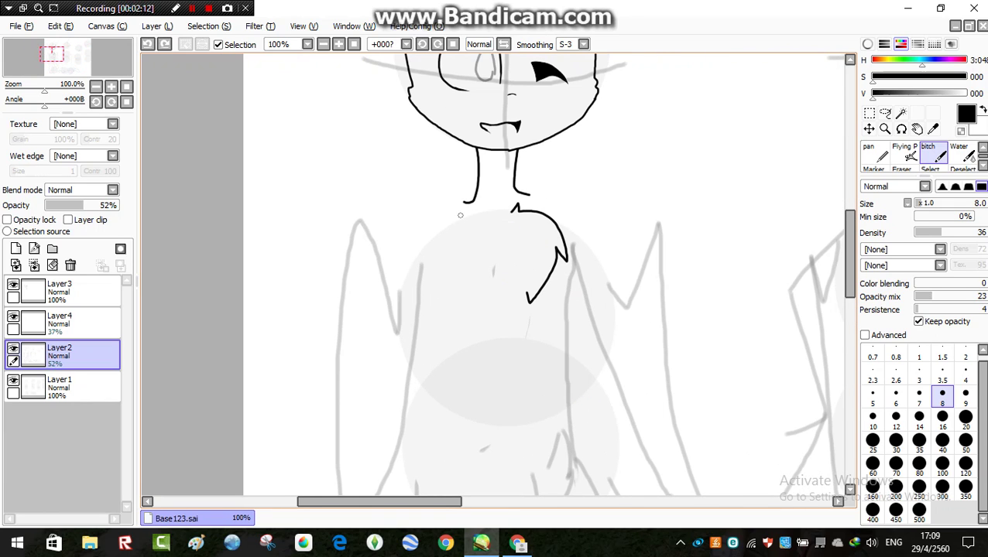
{"action": "scroll", "coordinate": [512, 210], "scroll_direction": "up", "scroll_amount": 2}
{"action": "scroll", "coordinate": [624, 247], "scroll_direction": "down", "scroll_amount": 2}
{"action": "scroll", "coordinate": [595, 302], "scroll_direction": "up", "scroll_amount": 1}
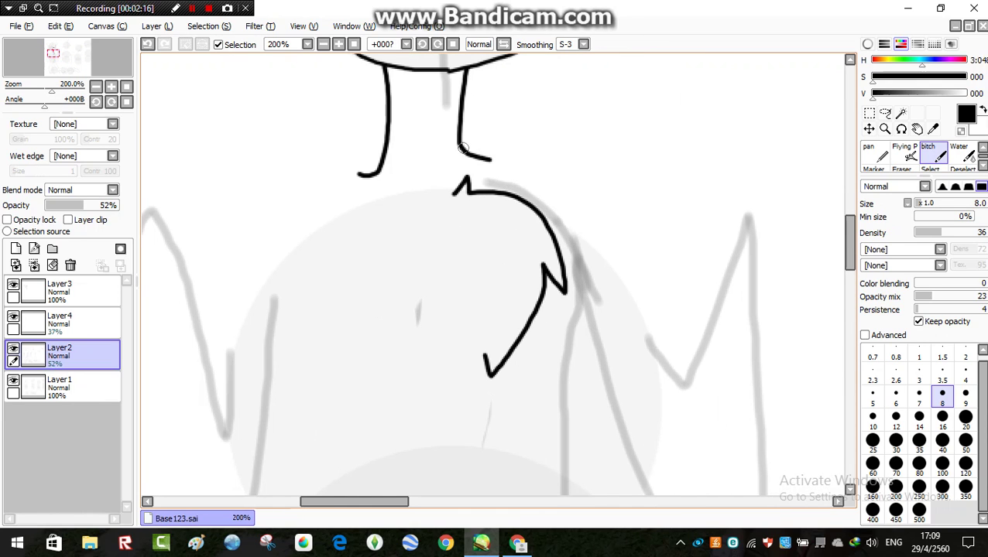
{"action": "scroll", "coordinate": [558, 255], "scroll_direction": "down", "scroll_amount": 3}
{"action": "scroll", "coordinate": [537, 239], "scroll_direction": "up", "scroll_amount": 3}
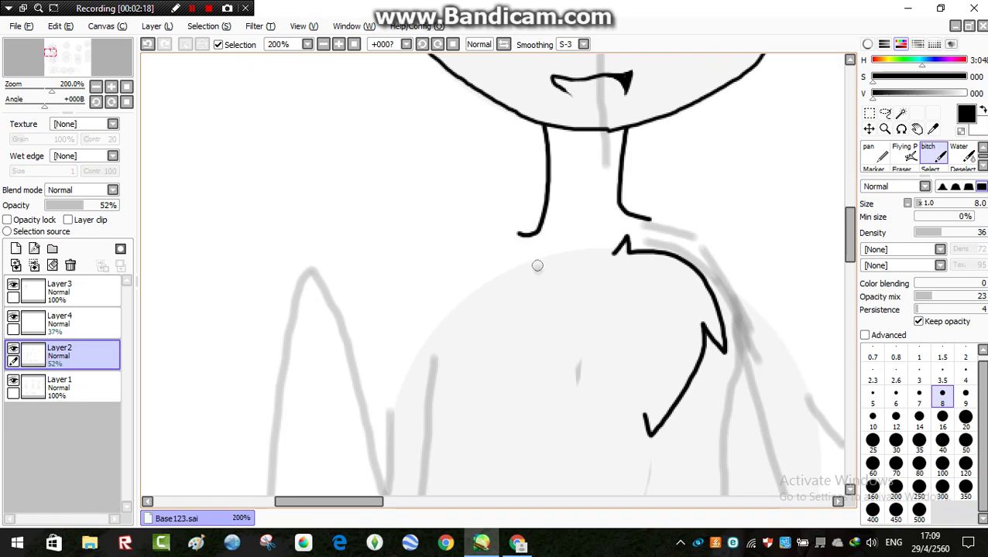
Sketch the left shoulder with a bent arm ending in a pointed elbow and a looped paw across the chest.
{"action": "scroll", "coordinate": [537, 266], "scroll_direction": "down", "scroll_amount": 3}
{"action": "scroll", "coordinate": [492, 260], "scroll_direction": "up", "scroll_amount": 1}
{"action": "left_click_drag", "start_coordinate": [457, 240], "coordinate": [462, 373]}
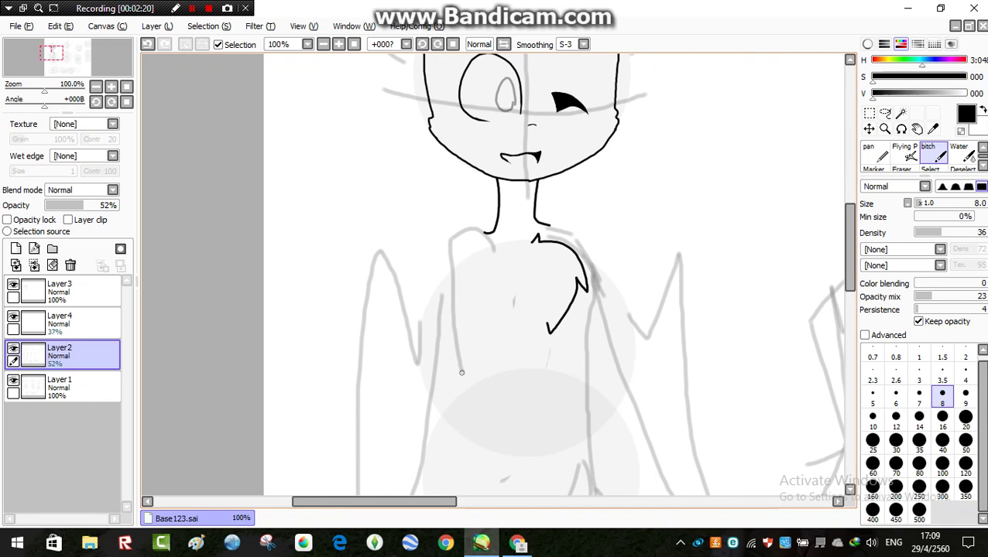
{"action": "mouse_move", "coordinate": [524, 258]}
{"action": "left_mouse_down"}
{"action": "mouse_move", "coordinate": [547, 341]}
{"action": "mouse_move", "coordinate": [536, 408]}
{"action": "mouse_move", "coordinate": [504, 317]}
{"action": "left_mouse_up"}
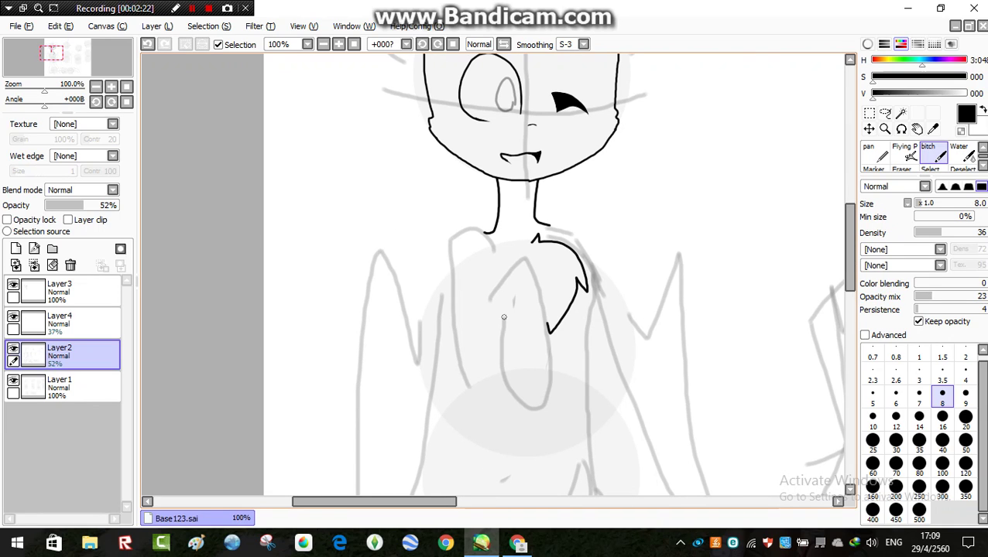
{"action": "scroll", "coordinate": [478, 381], "scroll_direction": "down", "scroll_amount": 3}
{"action": "scroll", "coordinate": [473, 265], "scroll_direction": "up", "scroll_amount": 2}
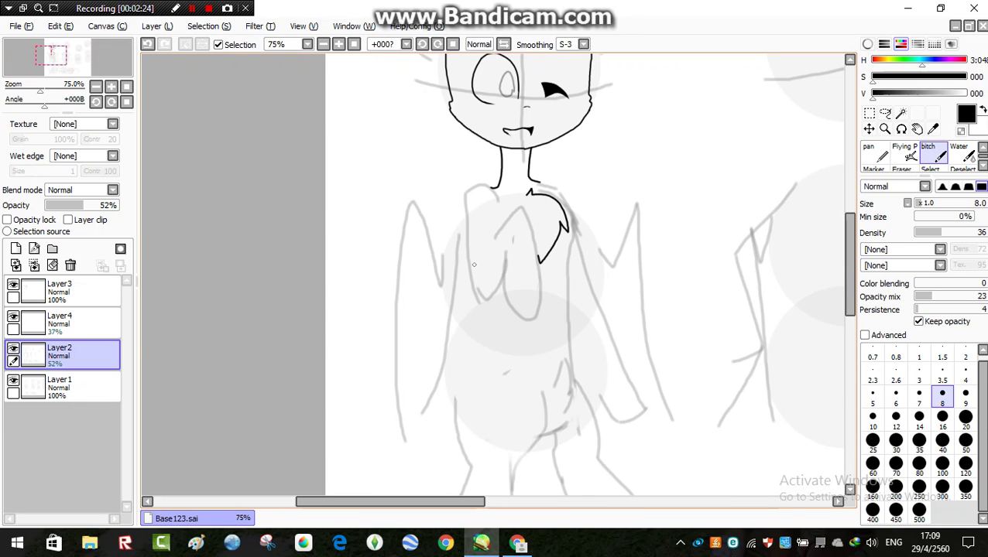
Sketch the left waist line from below the elbow down to the hip.
{"action": "scroll", "coordinate": [448, 437], "scroll_direction": "down", "scroll_amount": 2}
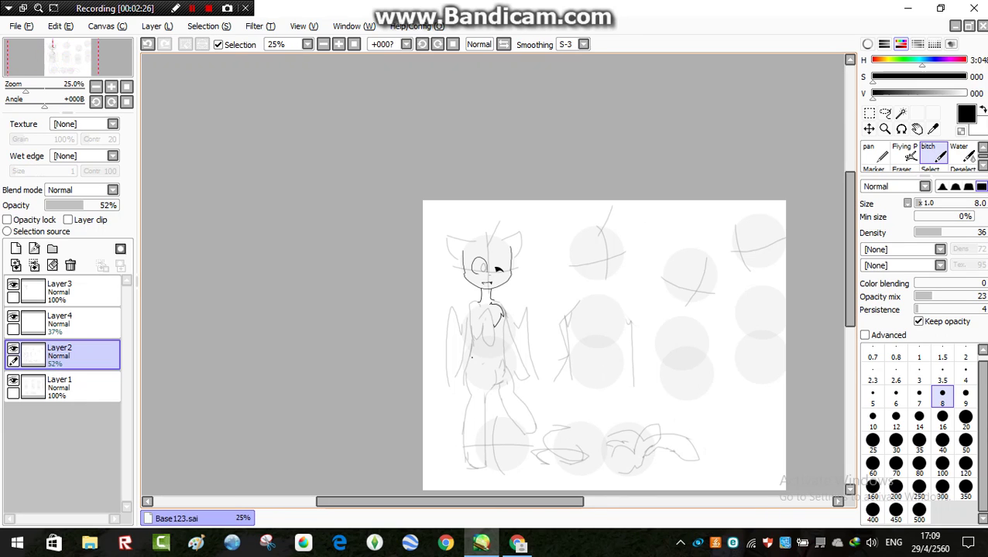
{"action": "scroll", "coordinate": [484, 364], "scroll_direction": "up", "scroll_amount": 5}
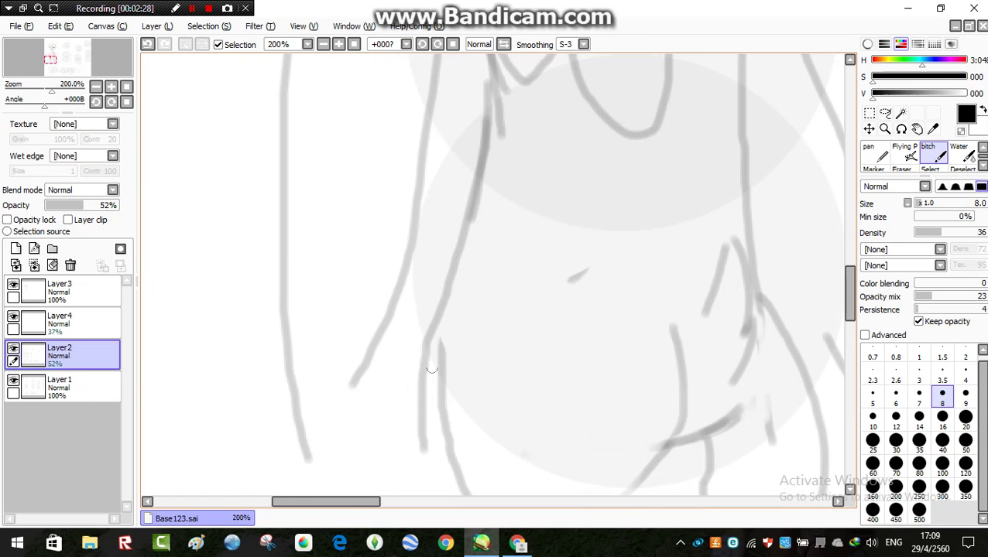
{"action": "scroll", "coordinate": [484, 364], "scroll_direction": "down", "scroll_amount": 5}
{"action": "scroll", "coordinate": [484, 364], "scroll_direction": "up", "scroll_amount": 3}
Ink the left shoulder curve on Layer3 with the 3.5 px pan pen, ending in a small fur point on the chest.
{"action": "left_click", "coordinate": [81, 293]}
{"action": "scroll", "coordinate": [514, 216], "scroll_direction": "up", "scroll_amount": 3}
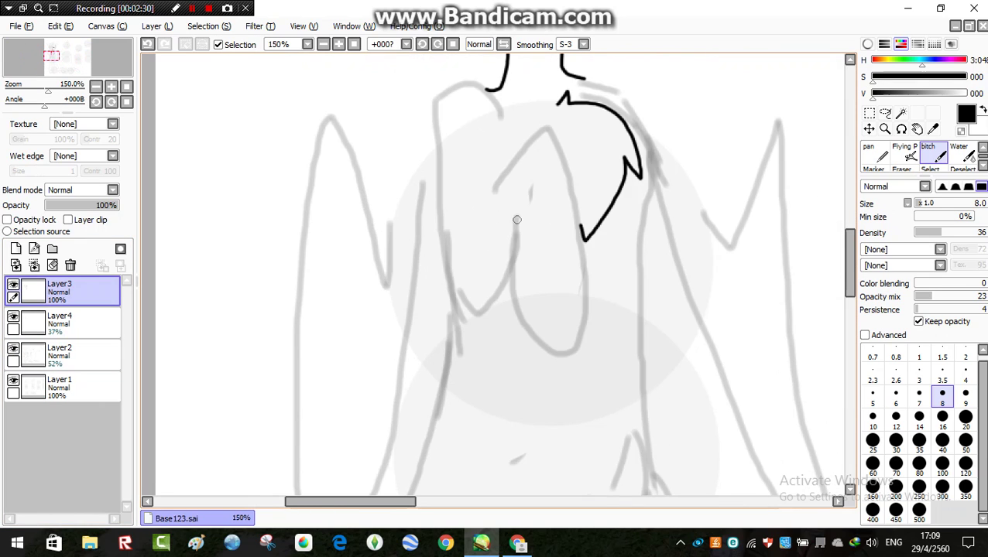
{"action": "scroll", "coordinate": [507, 166], "scroll_direction": "down", "scroll_amount": 1}
{"action": "scroll", "coordinate": [504, 156], "scroll_direction": "up", "scroll_amount": 2}
{"action": "left_click", "coordinate": [874, 154]}
{"action": "scroll", "coordinate": [498, 219], "scroll_direction": "up", "scroll_amount": 2}
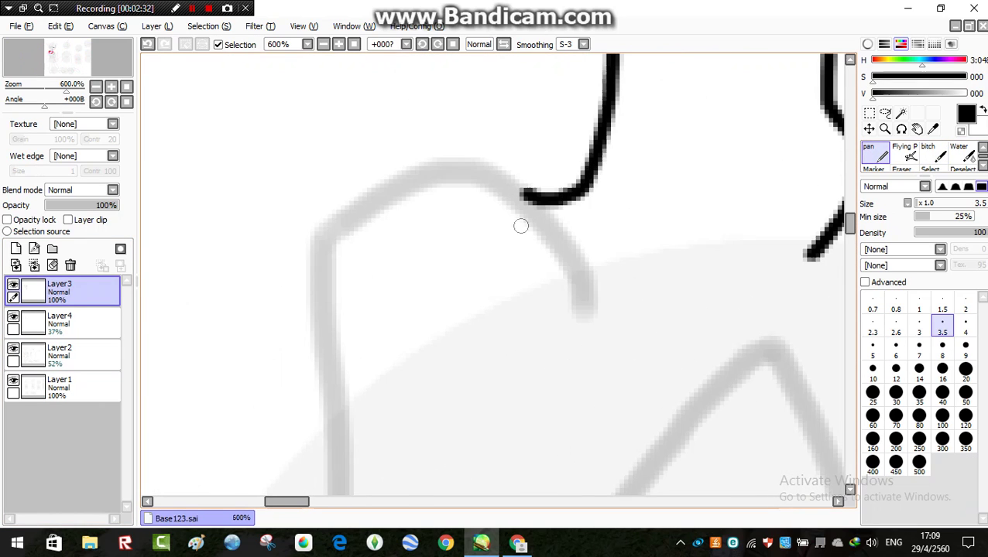
{"action": "mouse_move", "coordinate": [333, 314]}
{"action": "left_mouse_down"}
{"action": "mouse_move", "coordinate": [345, 131]}
{"action": "mouse_move", "coordinate": [503, 158]}
{"action": "mouse_move", "coordinate": [643, 348]}
{"action": "left_mouse_up"}
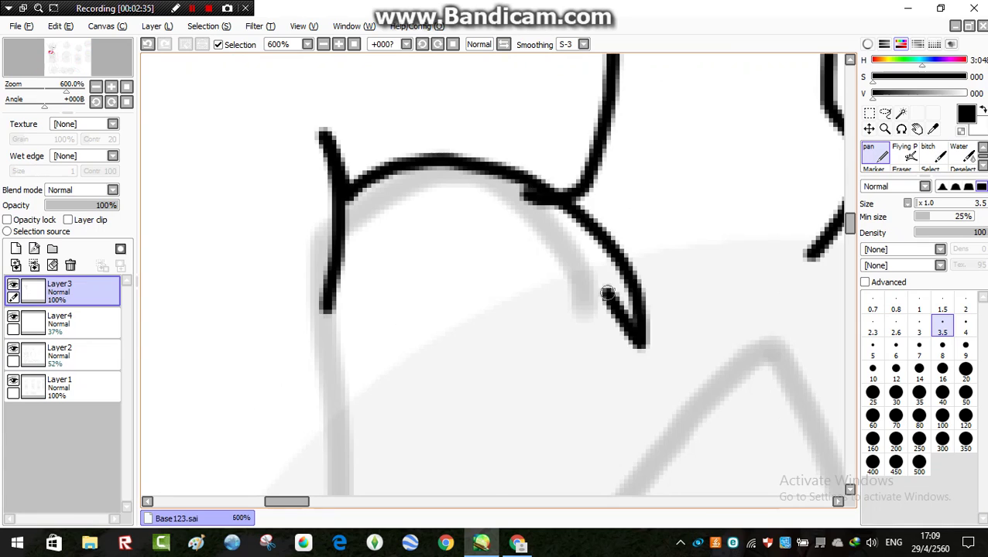
Try to ink the left upper arm down to the elbow and the outer edge of the chest paw.
{"action": "scroll", "coordinate": [643, 349], "scroll_direction": "down", "scroll_amount": 5}
{"action": "scroll", "coordinate": [476, 166], "scroll_direction": "up", "scroll_amount": 3}
{"action": "mouse_move", "coordinate": [477, 118]}
{"action": "left_mouse_down"}
{"action": "mouse_move", "coordinate": [529, 372]}
{"action": "mouse_move", "coordinate": [579, 283]}
{"action": "left_mouse_up"}
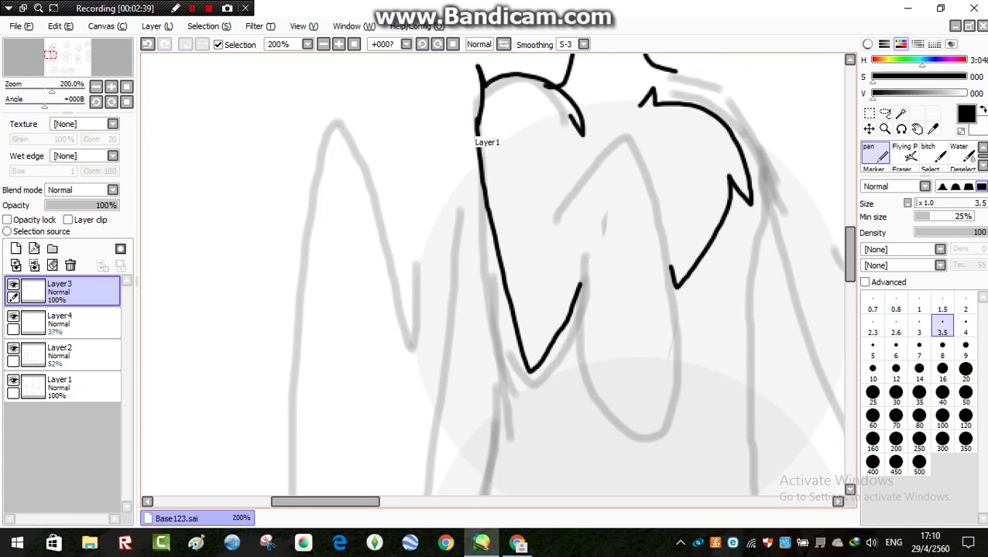
{"action": "key", "text": "ctrl+z"}
{"action": "mouse_move", "coordinate": [479, 121]}
{"action": "left_mouse_down"}
{"action": "mouse_move", "coordinate": [515, 373]}
{"action": "mouse_move", "coordinate": [531, 375]}
{"action": "mouse_move", "coordinate": [590, 271]}
{"action": "left_mouse_up"}
{"action": "mouse_move", "coordinate": [552, 218]}
{"action": "left_mouse_down"}
{"action": "mouse_move", "coordinate": [634, 140]}
{"action": "mouse_move", "coordinate": [670, 250]}
{"action": "mouse_move", "coordinate": [670, 403]}
{"action": "mouse_move", "coordinate": [646, 418]}
{"action": "left_mouse_up"}
Try to ink the inner edge of the paw and undo the arm strokes back to the left shoulder.
{"action": "scroll", "coordinate": [645, 411], "scroll_direction": "up", "scroll_amount": 2}
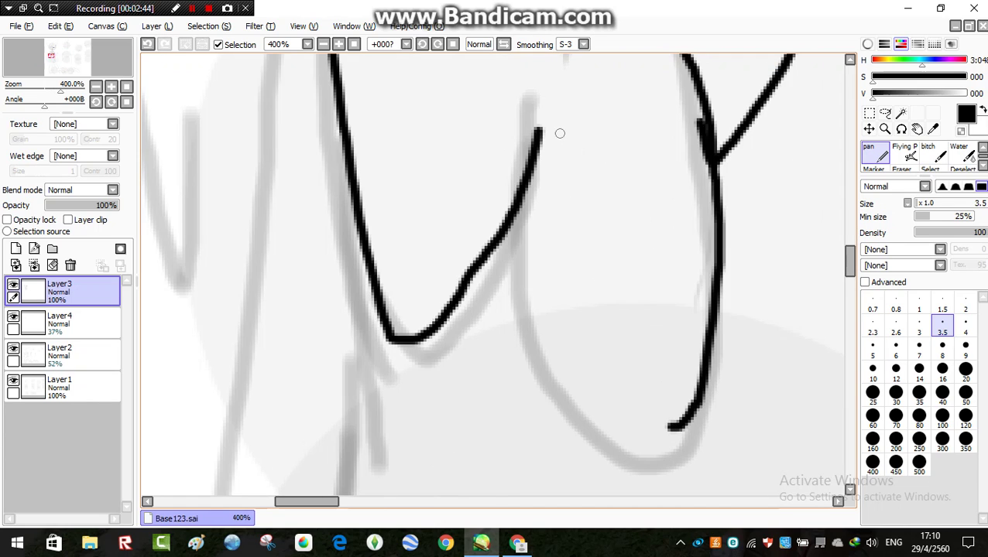
{"action": "mouse_move", "coordinate": [538, 130]}
{"action": "left_mouse_down"}
{"action": "mouse_move", "coordinate": [534, 195]}
{"action": "mouse_move", "coordinate": [562, 356]}
{"action": "mouse_move", "coordinate": [662, 430]}
{"action": "mouse_move", "coordinate": [673, 426]}
{"action": "left_mouse_up"}
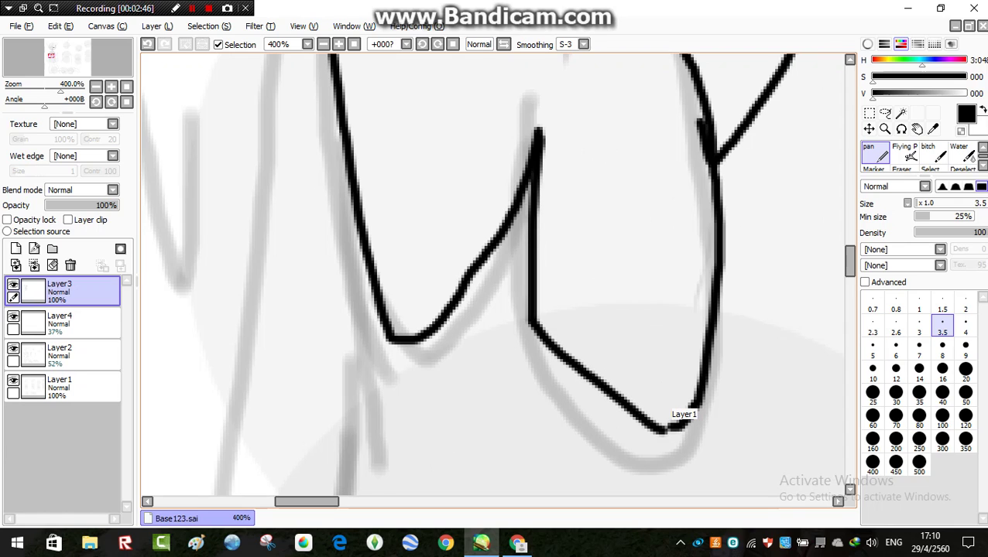
{"action": "key", "text": "ctrl+z"}
{"action": "key", "text": "ctrl+z"}
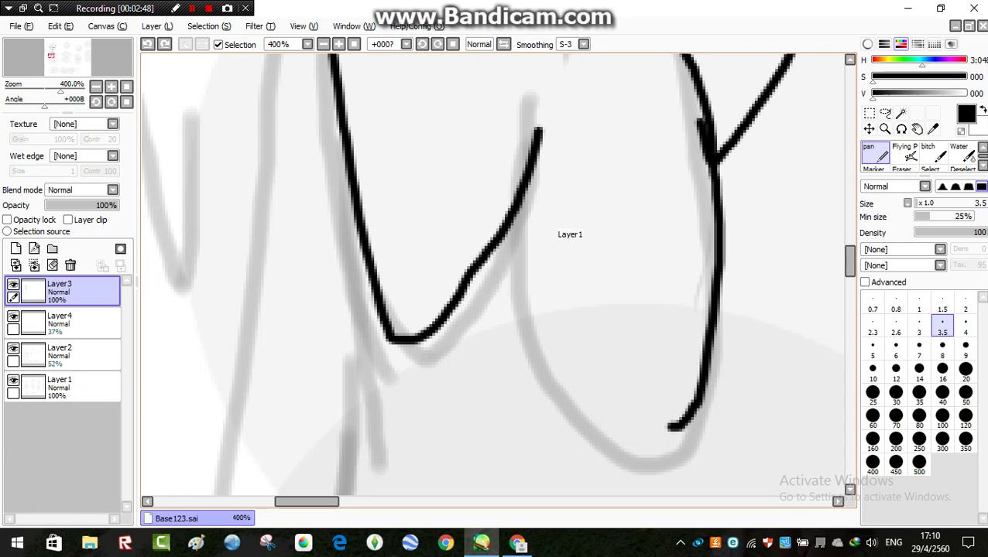
{"action": "key", "text": "ctrl+z"}
{"action": "key", "text": "ctrl+z"}
Try again to ink the pointed elbow and the full paw loop over the chest, then undo these strokes.
{"action": "scroll", "coordinate": [541, 240], "scroll_direction": "down", "scroll_amount": 3}
{"action": "scroll", "coordinate": [475, 134], "scroll_direction": "up", "scroll_amount": 2}
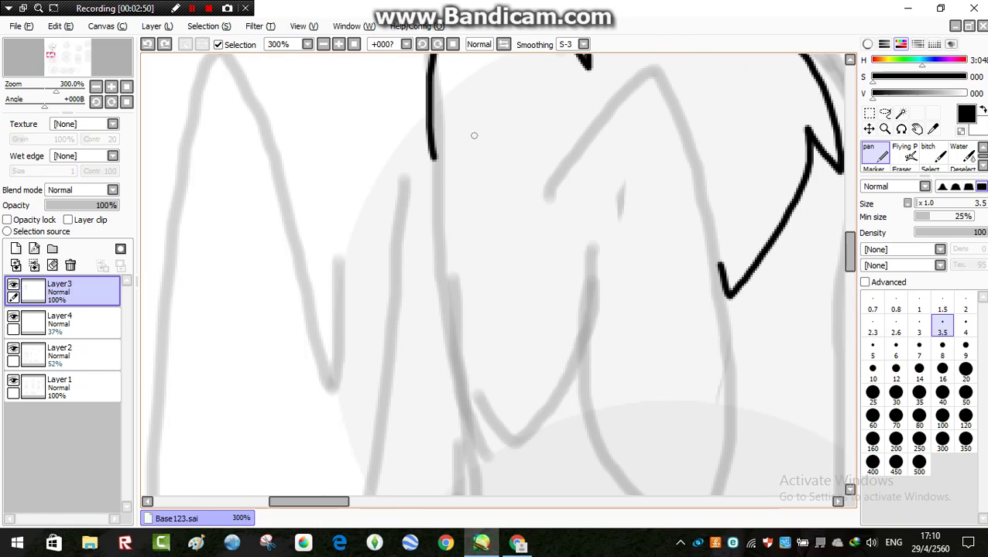
{"action": "mouse_move", "coordinate": [425, 112]}
{"action": "left_mouse_down"}
{"action": "mouse_move", "coordinate": [513, 430]}
{"action": "mouse_move", "coordinate": [600, 278]}
{"action": "left_mouse_up"}
{"action": "scroll", "coordinate": [536, 208], "scroll_direction": "down", "scroll_amount": 1}
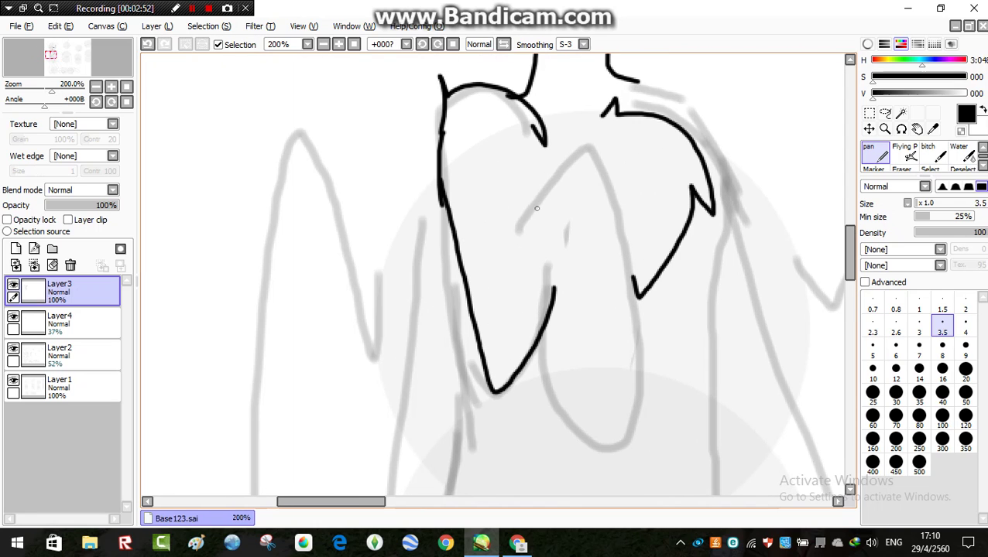
{"action": "mouse_move", "coordinate": [526, 223]}
{"action": "left_mouse_down"}
{"action": "mouse_move", "coordinate": [578, 174]}
{"action": "mouse_move", "coordinate": [621, 245]}
{"action": "mouse_move", "coordinate": [633, 327]}
{"action": "mouse_move", "coordinate": [619, 399]}
{"action": "left_mouse_up"}
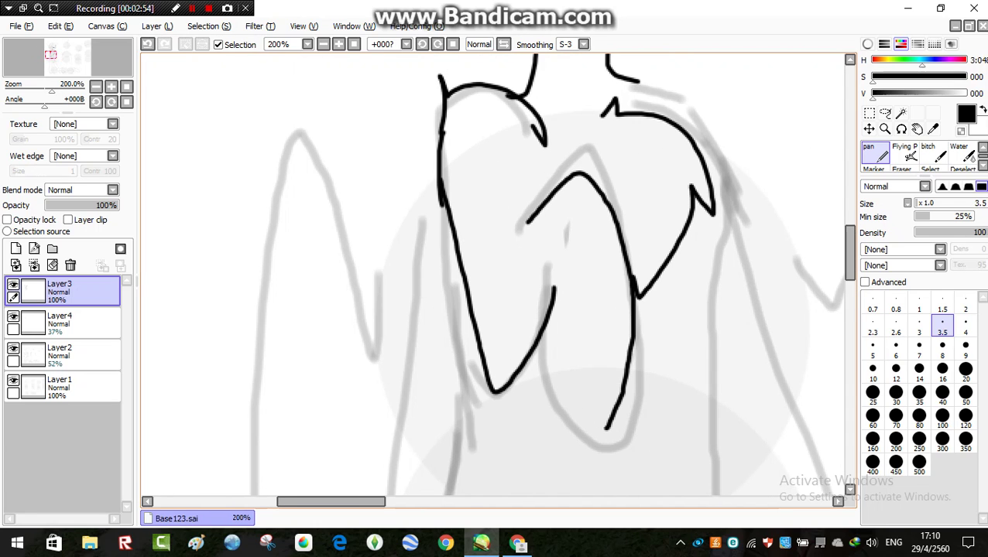
{"action": "scroll", "coordinate": [546, 325], "scroll_direction": "up", "scroll_amount": 1}
{"action": "mouse_move", "coordinate": [548, 263]}
{"action": "left_mouse_down"}
{"action": "mouse_move", "coordinate": [533, 340]}
{"action": "mouse_move", "coordinate": [541, 373]}
{"action": "mouse_move", "coordinate": [572, 415]}
{"action": "mouse_move", "coordinate": [624, 445]}
{"action": "left_mouse_up"}
{"action": "scroll", "coordinate": [624, 444], "scroll_direction": "down", "scroll_amount": 5}
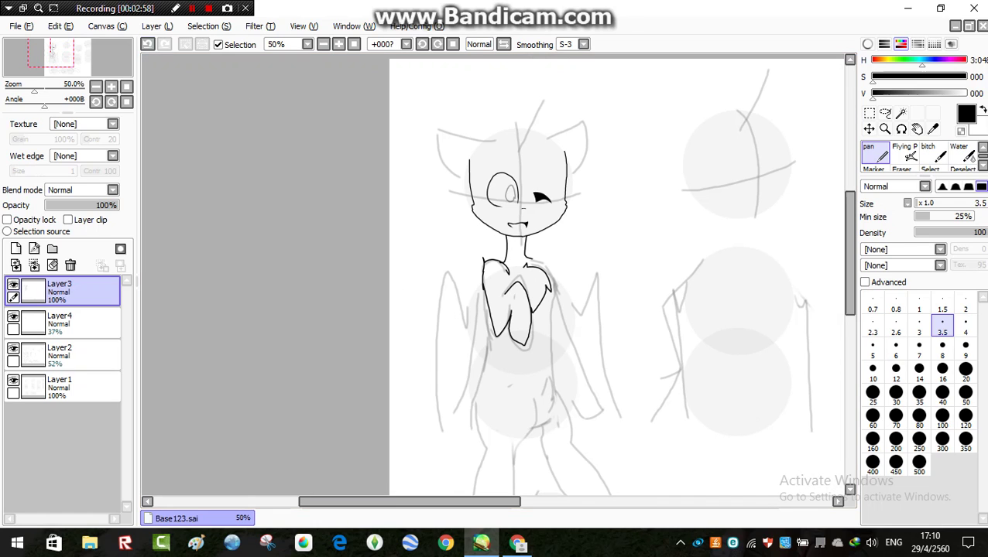
{"action": "key", "text": "ctrl+z"}
Ink the paw loop on the chest, from its arched top around the rounded tip and up the inner edge.
{"action": "scroll", "coordinate": [548, 471], "scroll_direction": "up", "scroll_amount": 3}
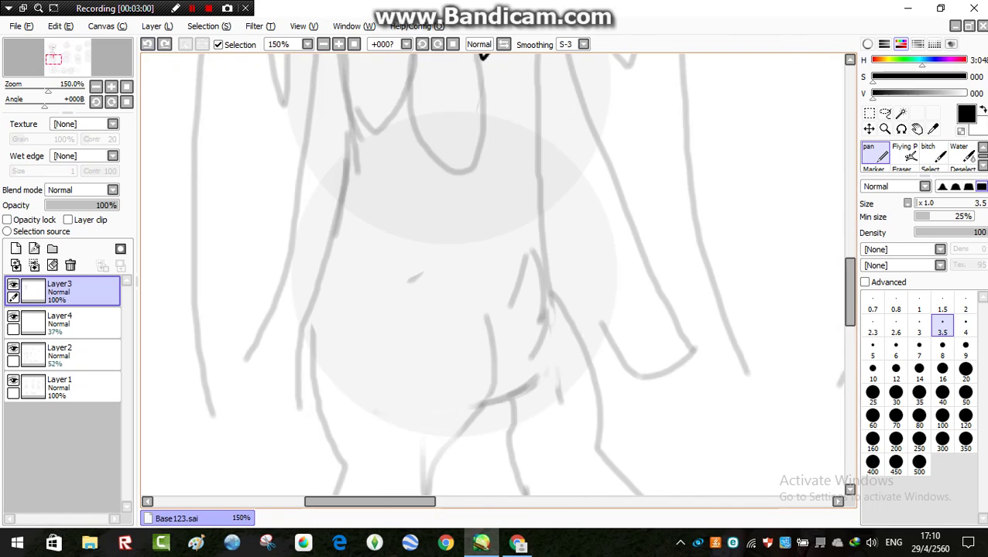
{"action": "scroll", "coordinate": [443, 399], "scroll_direction": "down", "scroll_amount": 3}
{"action": "scroll", "coordinate": [418, 194], "scroll_direction": "up", "scroll_amount": 3}
{"action": "mouse_move", "coordinate": [425, 344]}
{"action": "left_mouse_down"}
{"action": "mouse_move", "coordinate": [494, 281]}
{"action": "mouse_move", "coordinate": [565, 398]}
{"action": "mouse_move", "coordinate": [572, 491]}
{"action": "left_mouse_up"}
{"action": "scroll", "coordinate": [541, 330], "scroll_direction": "up", "scroll_amount": 3}
{"action": "left_click_drag", "start_coordinate": [543, 329], "coordinate": [431, 536]}
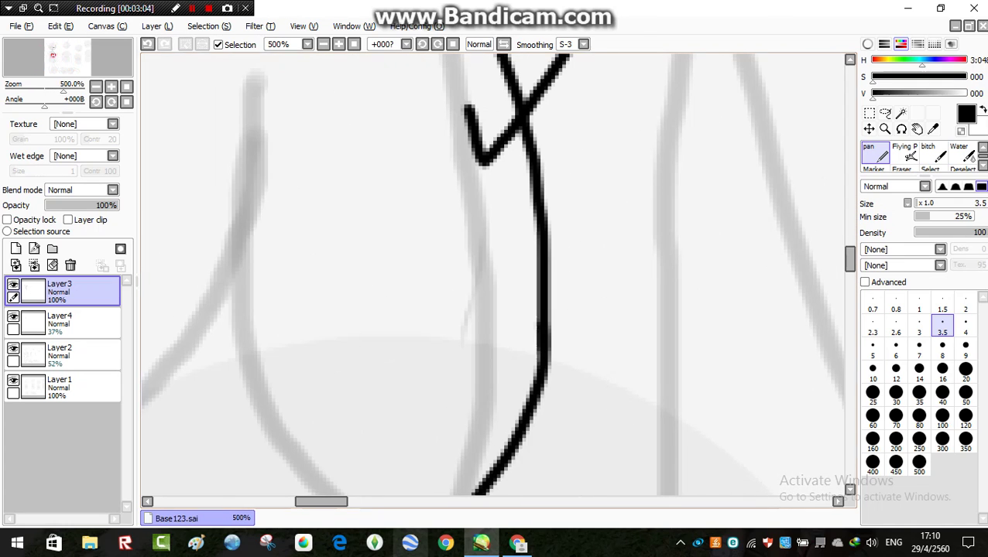
{"action": "scroll", "coordinate": [515, 352], "scroll_direction": "down", "scroll_amount": 3}
{"action": "scroll", "coordinate": [489, 399], "scroll_direction": "up", "scroll_amount": 3}
{"action": "mouse_move", "coordinate": [474, 466]}
{"action": "left_mouse_down"}
{"action": "mouse_move", "coordinate": [391, 417]}
{"action": "mouse_move", "coordinate": [346, 207]}
{"action": "left_mouse_up"}
{"action": "scroll", "coordinate": [345, 207], "scroll_direction": "down", "scroll_amount": 6}
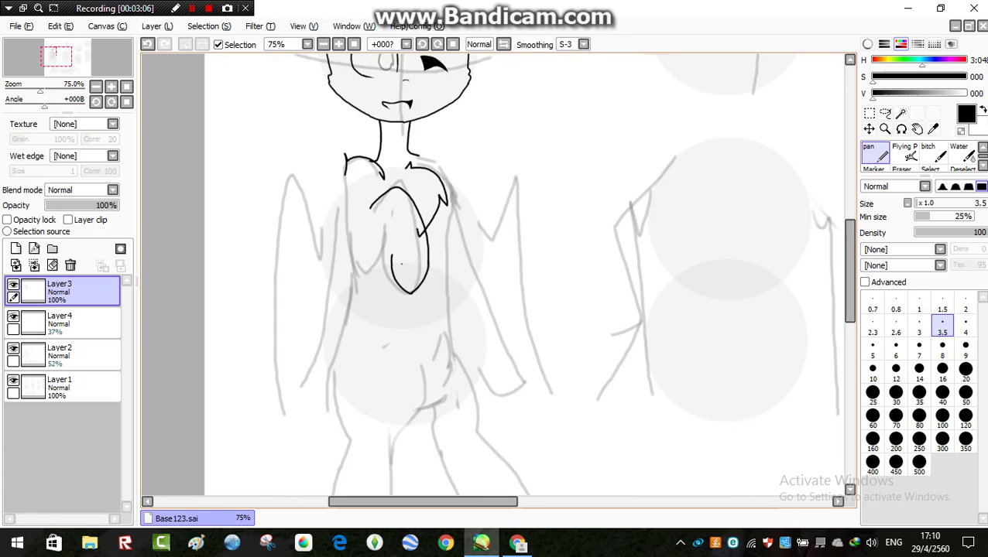
Try to ink the forearm's lower edge from the paw's inner edge down to the elbow.
{"action": "scroll", "coordinate": [393, 269], "scroll_direction": "up", "scroll_amount": 4}
{"action": "mouse_move", "coordinate": [374, 284]}
{"action": "left_mouse_down"}
{"action": "mouse_move", "coordinate": [361, 157]}
{"action": "mouse_move", "coordinate": [367, 211]}
{"action": "mouse_move", "coordinate": [339, 277]}
{"action": "mouse_move", "coordinate": [267, 349]}
{"action": "left_mouse_up"}
{"action": "scroll", "coordinate": [279, 343], "scroll_direction": "down", "scroll_amount": 3}
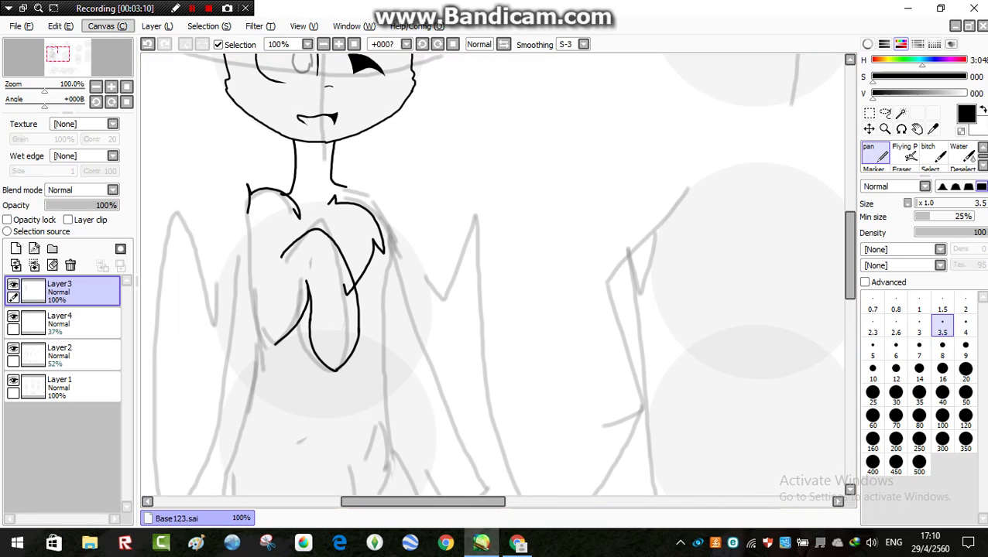
{"action": "key", "text": "ctrl+z"}
Ink the left arm from the shoulder down to the pointed elbow and back up to the paw's inner edge.
{"action": "scroll", "coordinate": [496, 284], "scroll_direction": "down", "scroll_amount": 1}
{"action": "scroll", "coordinate": [406, 331], "scroll_direction": "up", "scroll_amount": 3}
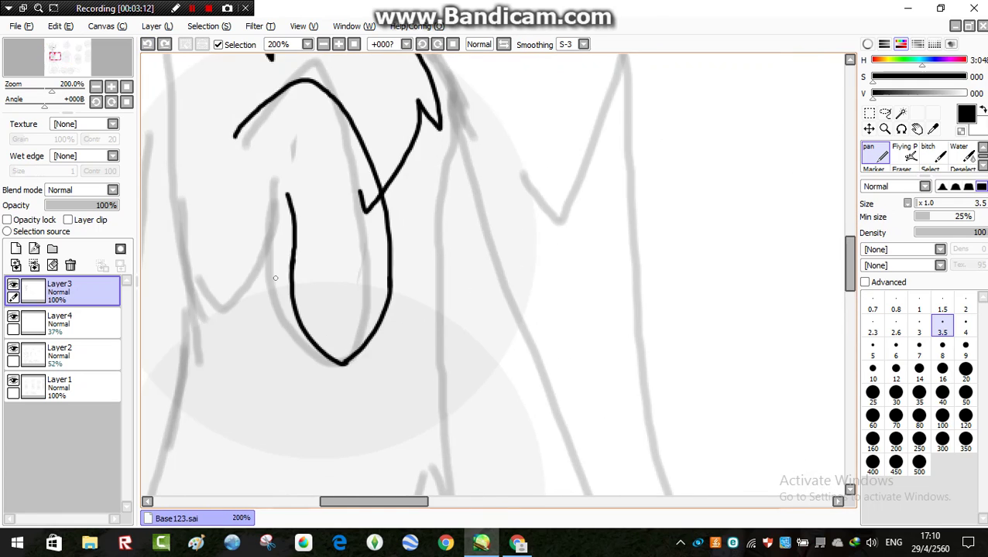
{"action": "scroll", "coordinate": [374, 267], "scroll_direction": "down", "scroll_amount": 2}
{"action": "scroll", "coordinate": [257, 186], "scroll_direction": "up", "scroll_amount": 2}
{"action": "mouse_move", "coordinate": [282, 118]}
{"action": "left_mouse_down"}
{"action": "mouse_move", "coordinate": [269, 194]}
{"action": "mouse_move", "coordinate": [277, 191]}
{"action": "mouse_move", "coordinate": [312, 339]}
{"action": "mouse_move", "coordinate": [338, 383]}
{"action": "mouse_move", "coordinate": [401, 296]}
{"action": "left_mouse_up"}
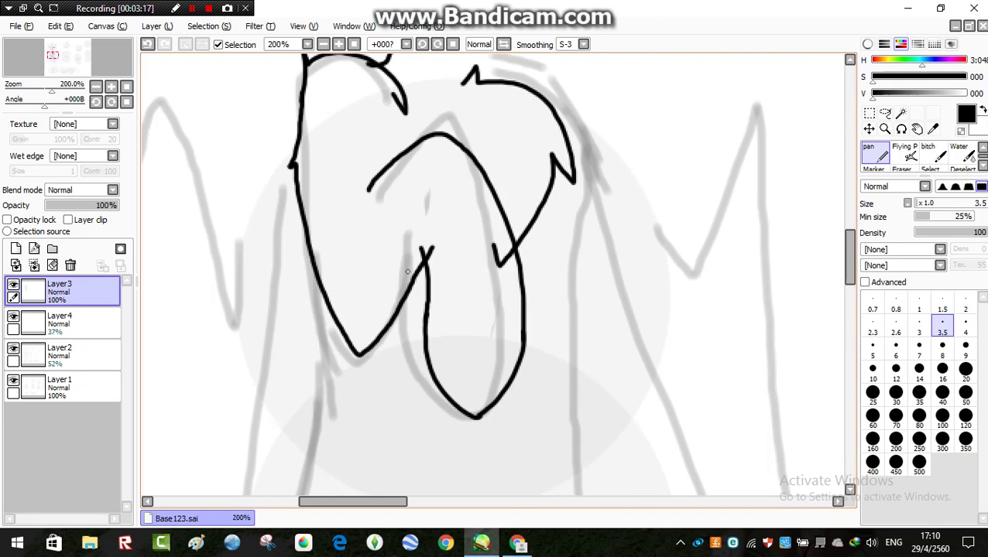
Erase the crossing line ends above the paw's inner edge and the chest fur tip inside the paw on Layer3.
{"action": "scroll", "coordinate": [395, 279], "scroll_direction": "up", "scroll_amount": 3}
{"action": "key", "text": "e"}
{"action": "scroll", "coordinate": [569, 199], "scroll_direction": "up", "scroll_amount": 1}
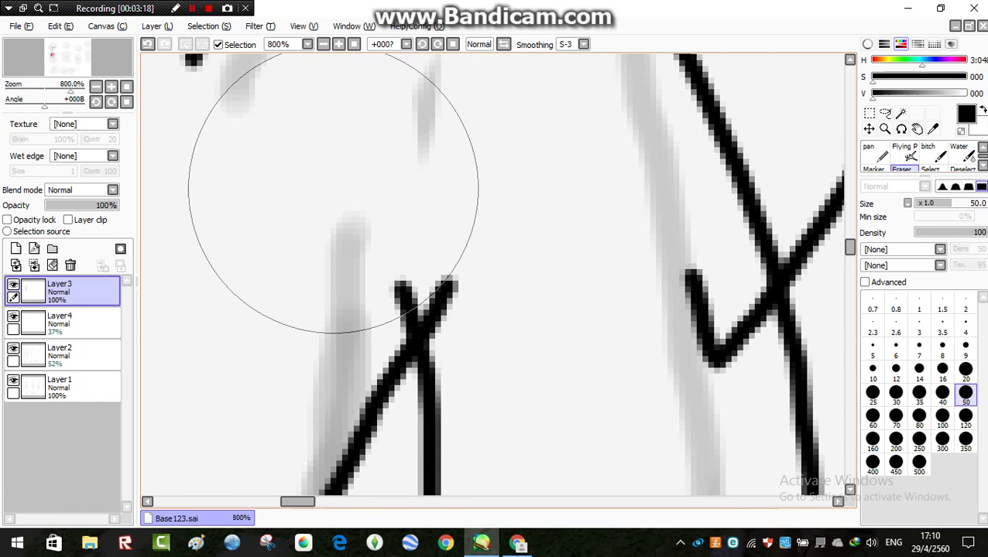
{"action": "mouse_move", "coordinate": [332, 163]}
{"action": "left_mouse_down"}
{"action": "mouse_move", "coordinate": [471, 172]}
{"action": "mouse_move", "coordinate": [501, 193]}
{"action": "left_mouse_up"}
{"action": "scroll", "coordinate": [542, 193], "scroll_direction": "down", "scroll_amount": 2}
{"action": "scroll", "coordinate": [569, 222], "scroll_direction": "up", "scroll_amount": 1}
{"action": "mouse_move", "coordinate": [570, 224]}
{"action": "left_mouse_down"}
{"action": "mouse_move", "coordinate": [584, 265]}
{"action": "mouse_move", "coordinate": [588, 300]}
{"action": "left_mouse_up"}
Ink a short finger line inside the tip of the paw with the 3.5 px pan pen.
{"action": "left_click", "coordinate": [875, 153]}
{"action": "scroll", "coordinate": [666, 136], "scroll_direction": "down", "scroll_amount": 2}
{"action": "scroll", "coordinate": [551, 225], "scroll_direction": "down", "scroll_amount": 3}
{"action": "scroll", "coordinate": [585, 302], "scroll_direction": "up", "scroll_amount": 2}
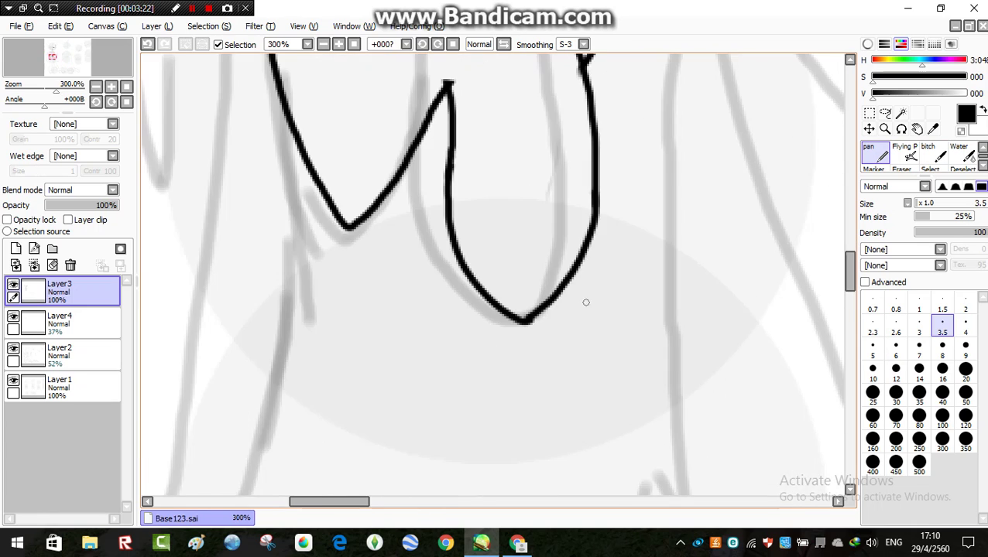
{"action": "scroll", "coordinate": [463, 250], "scroll_direction": "up", "scroll_amount": 4}
{"action": "mouse_move", "coordinate": [475, 205]}
{"action": "left_mouse_down"}
{"action": "mouse_move", "coordinate": [513, 295]}
{"action": "mouse_move", "coordinate": [519, 341]}
{"action": "left_mouse_up"}
{"action": "scroll", "coordinate": [519, 345], "scroll_direction": "down", "scroll_amount": 3}
{"action": "scroll", "coordinate": [519, 345], "scroll_direction": "down", "scroll_amount": 5}
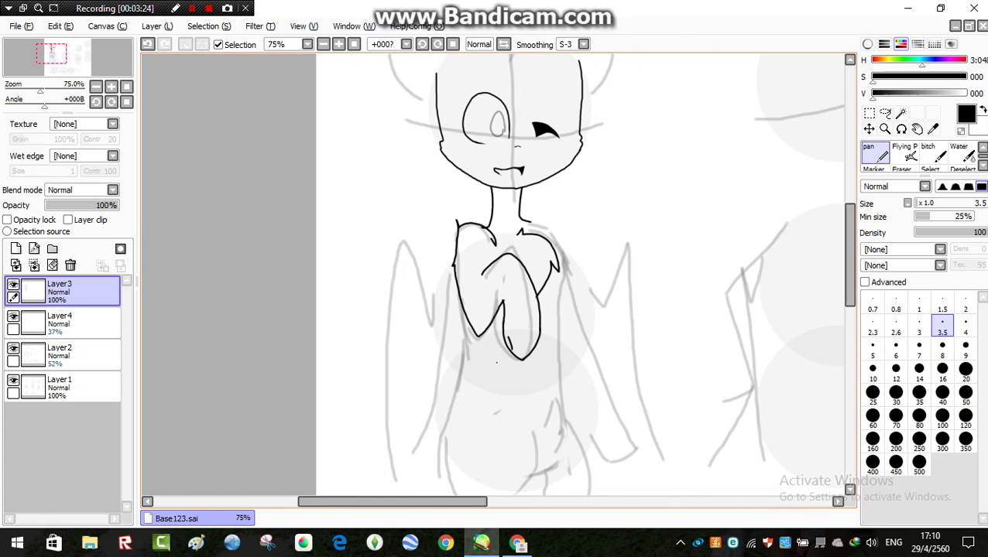
{"action": "scroll", "coordinate": [516, 309], "scroll_direction": "up", "scroll_amount": 7}
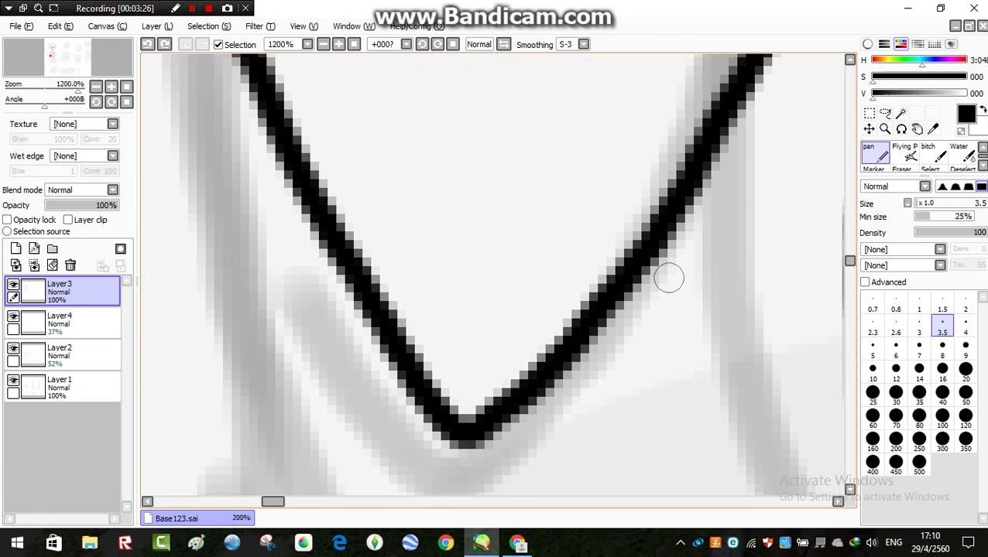
Round off the pointed elbow on Layer3 by inking a curve across it and erasing the tip below.
{"action": "mouse_move", "coordinate": [623, 255]}
{"action": "left_mouse_down"}
{"action": "mouse_move", "coordinate": [574, 314]}
{"action": "mouse_move", "coordinate": [447, 355]}
{"action": "mouse_move", "coordinate": [368, 306]}
{"action": "left_mouse_up"}
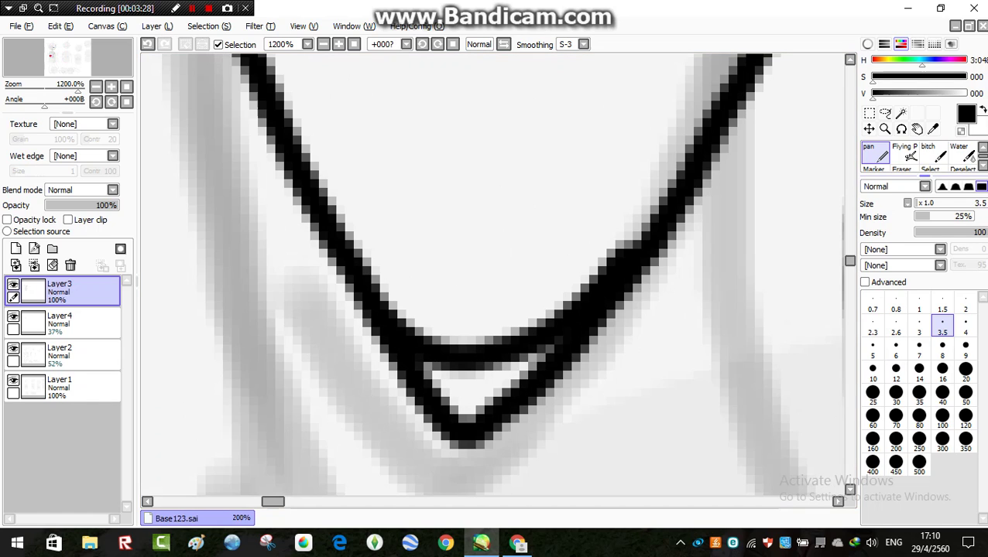
{"action": "key", "text": "e"}
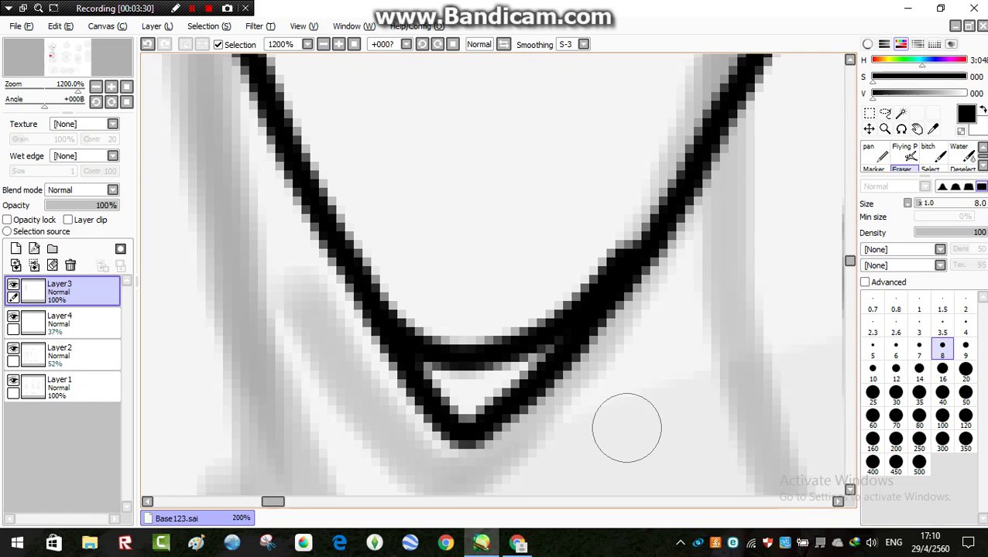
{"action": "mouse_move", "coordinate": [624, 426]}
{"action": "left_mouse_down"}
{"action": "mouse_move", "coordinate": [512, 448]}
{"action": "mouse_move", "coordinate": [485, 425]}
{"action": "mouse_move", "coordinate": [410, 400]}
{"action": "mouse_move", "coordinate": [750, 309]}
{"action": "left_mouse_up"}
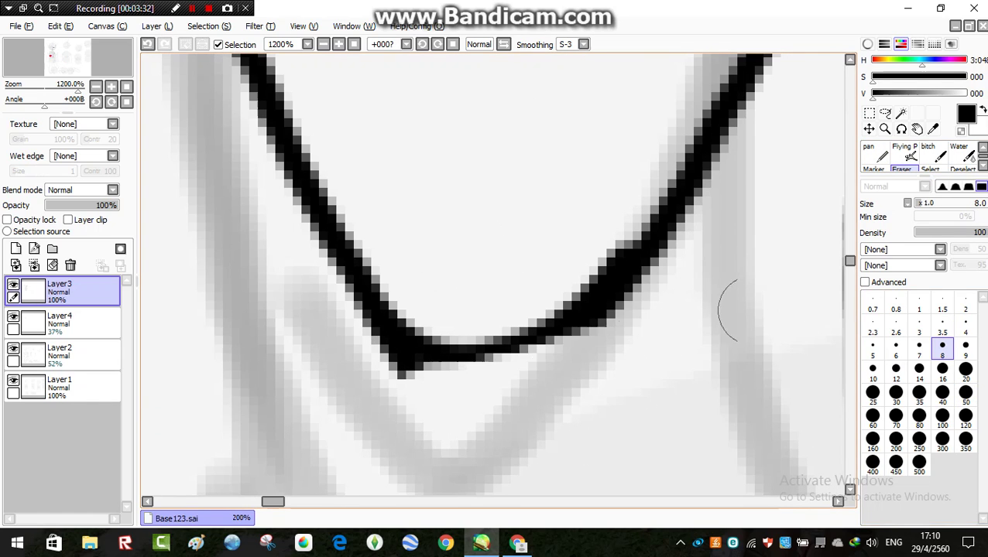
Ink a short jagged tuft above the forearm's upper edge and a small hook at its lower end with the 3.5 px pan pen.
{"action": "key", "text": "n"}
{"action": "scroll", "coordinate": [676, 281], "scroll_direction": "down", "scroll_amount": 11}
{"action": "scroll", "coordinate": [595, 284], "scroll_direction": "up", "scroll_amount": 4}
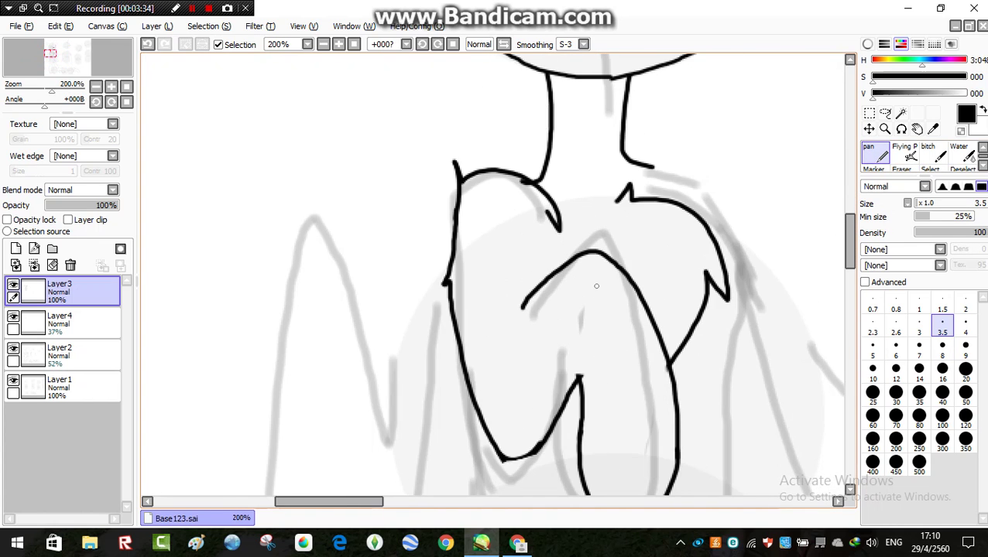
{"action": "scroll", "coordinate": [573, 286], "scroll_direction": "down", "scroll_amount": 3}
{"action": "scroll", "coordinate": [573, 286], "scroll_direction": "down", "scroll_amount": 3}
{"action": "scroll", "coordinate": [542, 294], "scroll_direction": "up", "scroll_amount": 8}
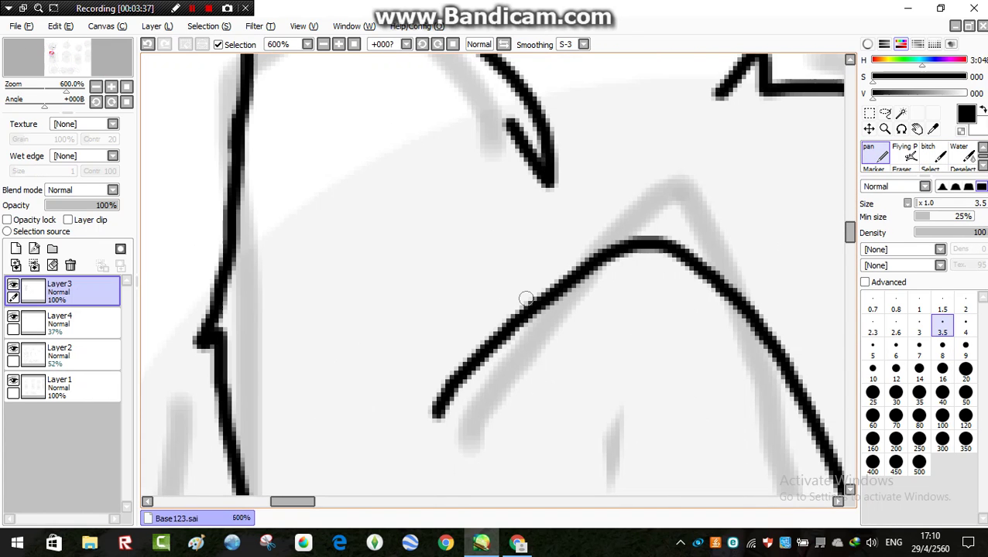
{"action": "mouse_move", "coordinate": [508, 324]}
{"action": "left_mouse_down"}
{"action": "mouse_move", "coordinate": [501, 278]}
{"action": "mouse_move", "coordinate": [501, 232]}
{"action": "left_mouse_up"}
{"action": "scroll", "coordinate": [475, 344], "scroll_direction": "down", "scroll_amount": 4}
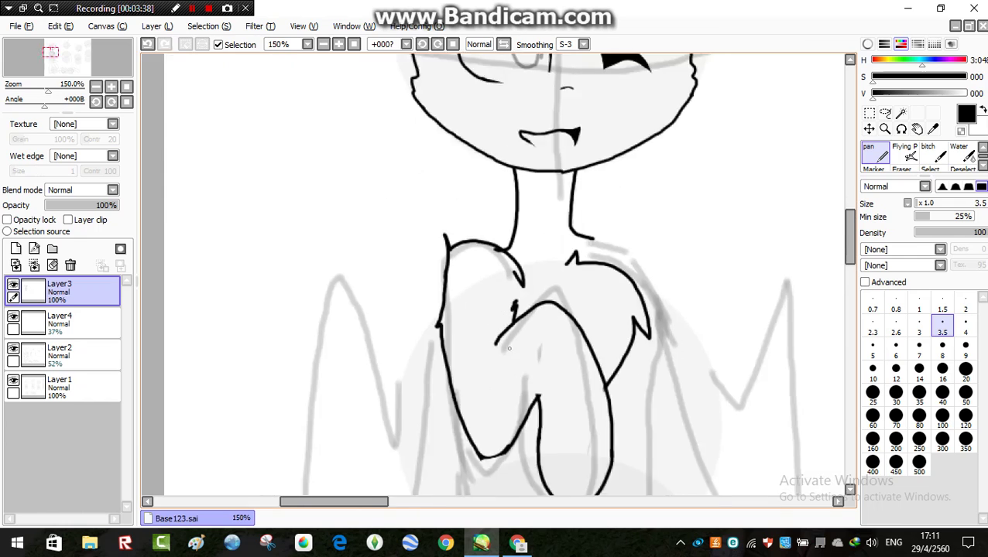
{"action": "scroll", "coordinate": [476, 344], "scroll_direction": "up", "scroll_amount": 4}
{"action": "left_click_drag", "start_coordinate": [476, 345], "coordinate": [438, 383]}
{"action": "scroll", "coordinate": [437, 384], "scroll_direction": "down", "scroll_amount": 9}
{"action": "scroll", "coordinate": [553, 289], "scroll_direction": "up", "scroll_amount": 1}
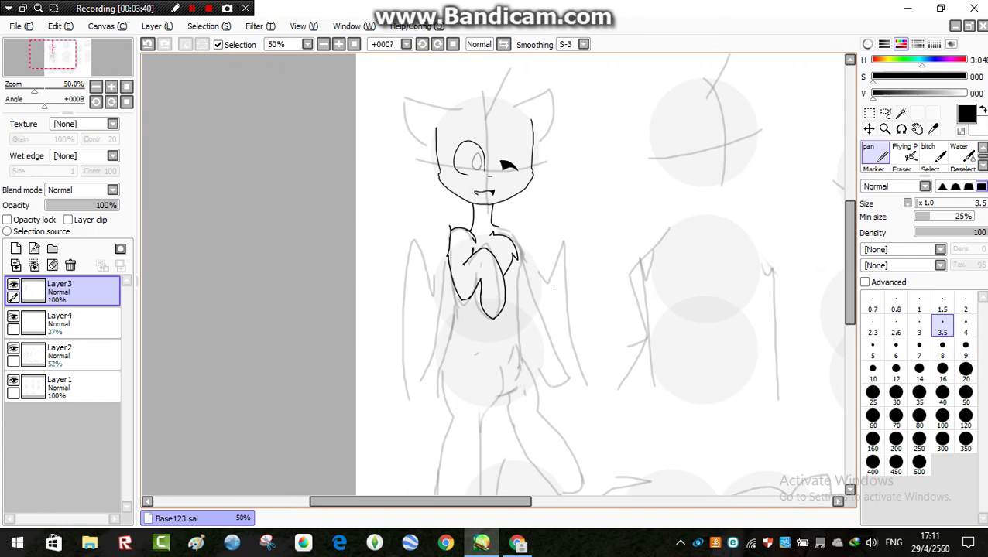
Ink the body's outer side below the chest fur from the shoulder through the waist to the hip.
{"action": "scroll", "coordinate": [507, 168], "scroll_direction": "up", "scroll_amount": 5}
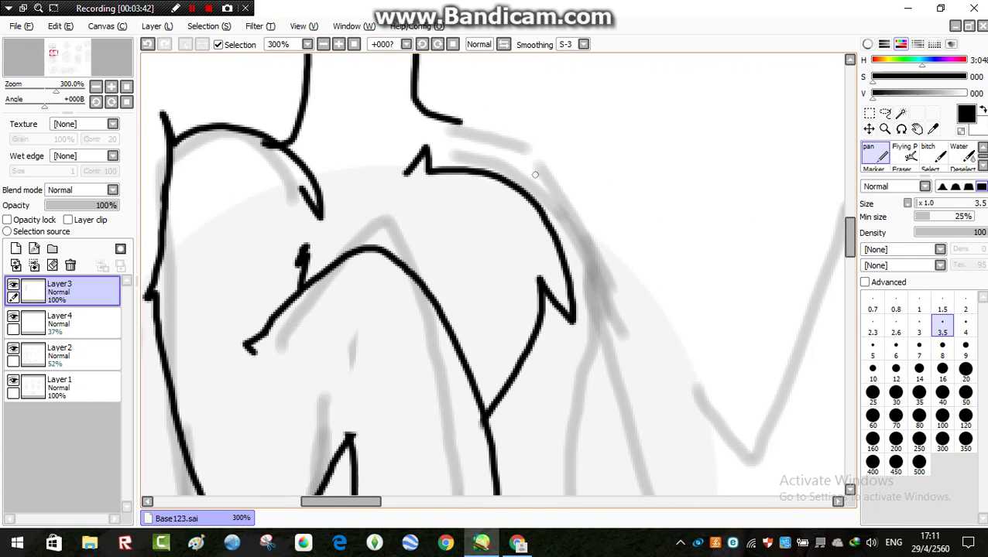
{"action": "mouse_move", "coordinate": [534, 175]}
{"action": "left_mouse_down"}
{"action": "mouse_move", "coordinate": [567, 247]}
{"action": "mouse_move", "coordinate": [579, 494]}
{"action": "left_mouse_up"}
{"action": "scroll", "coordinate": [573, 464], "scroll_direction": "down", "scroll_amount": 7}
{"action": "scroll", "coordinate": [556, 138], "scroll_direction": "up", "scroll_amount": 4}
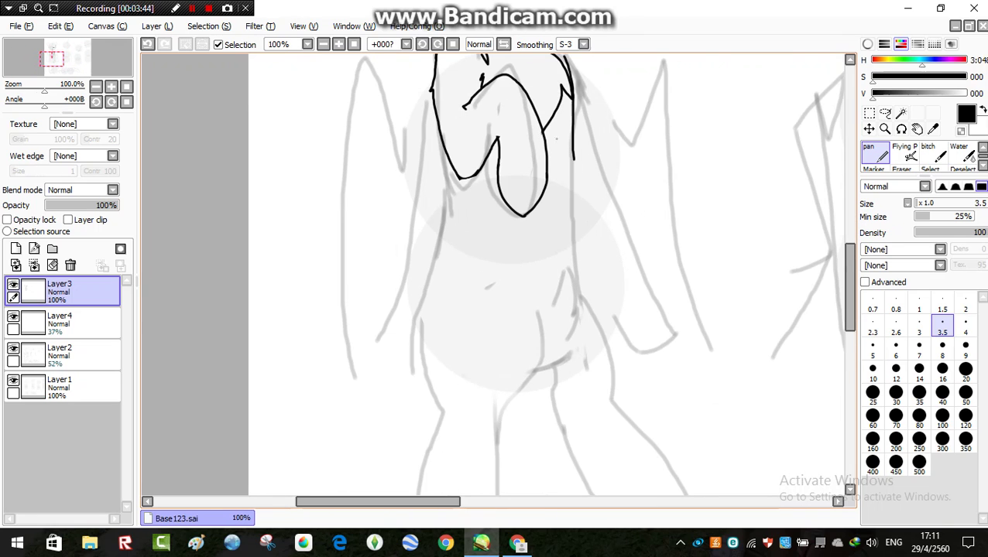
{"action": "scroll", "coordinate": [556, 139], "scroll_direction": "up", "scroll_amount": 1}
{"action": "mouse_move", "coordinate": [575, 148]}
{"action": "left_mouse_down"}
{"action": "mouse_move", "coordinate": [568, 248]}
{"action": "mouse_move", "coordinate": [579, 302]}
{"action": "left_mouse_up"}
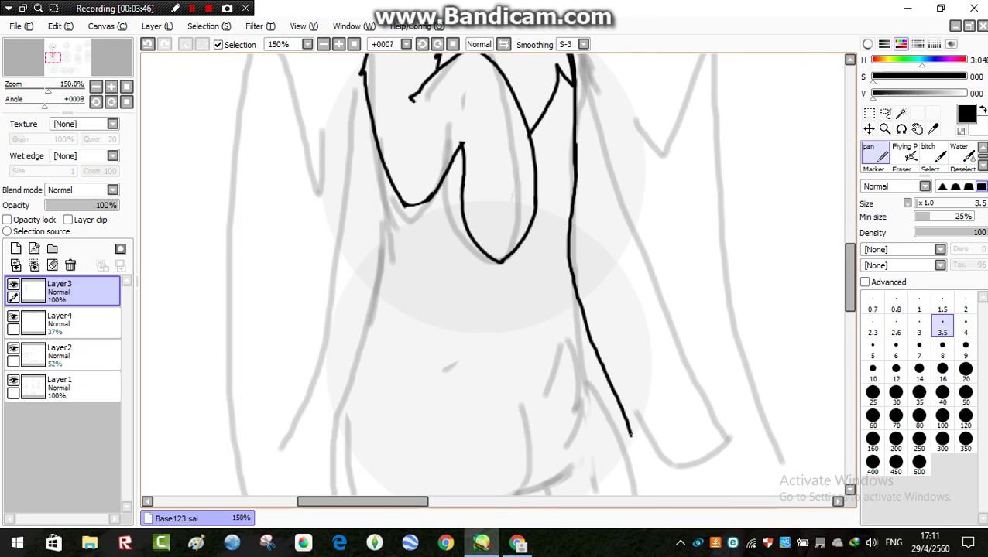
{"action": "left_click_drag", "start_coordinate": [630, 435], "coordinate": [635, 512]}
{"action": "scroll", "coordinate": [585, 313], "scroll_direction": "down", "scroll_amount": 2}
Ink the opposite side of the torso from the bent elbow through the waist to the outer thigh.
{"action": "left_click_drag", "start_coordinate": [494, 262], "coordinate": [558, 162]}
{"action": "scroll", "coordinate": [557, 163], "scroll_direction": "up", "scroll_amount": 2}
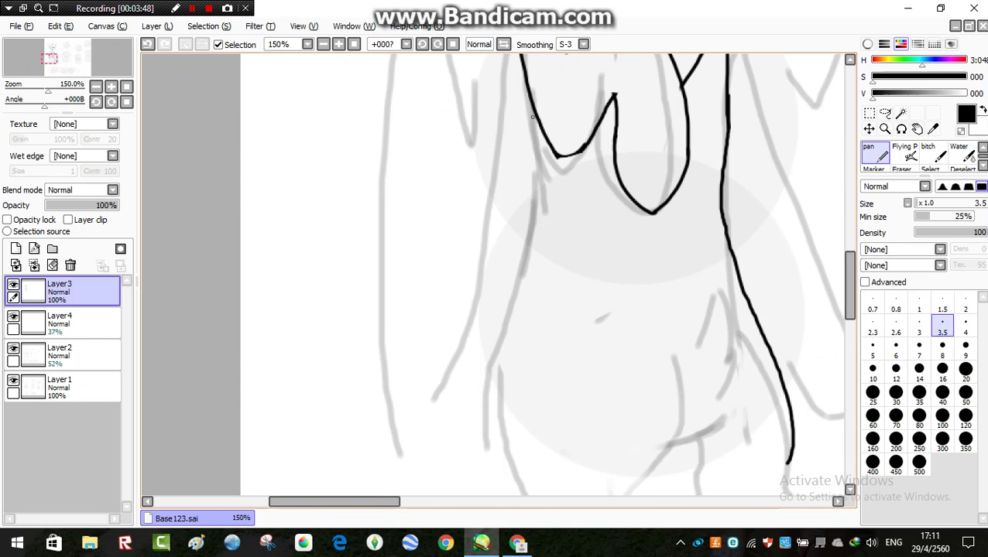
{"action": "left_click_drag", "start_coordinate": [495, 369], "coordinate": [508, 493]}
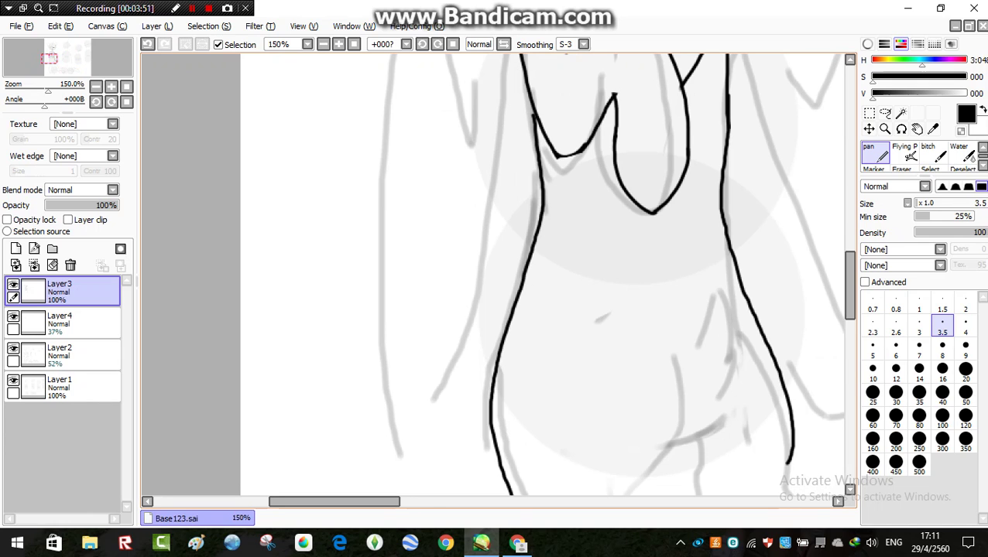
Ink the inner thigh line from the lower belly down toward the gap between the legs.
{"action": "scroll", "coordinate": [508, 488], "scroll_direction": "down", "scroll_amount": 2}
{"action": "scroll", "coordinate": [652, 220], "scroll_direction": "up", "scroll_amount": 3}
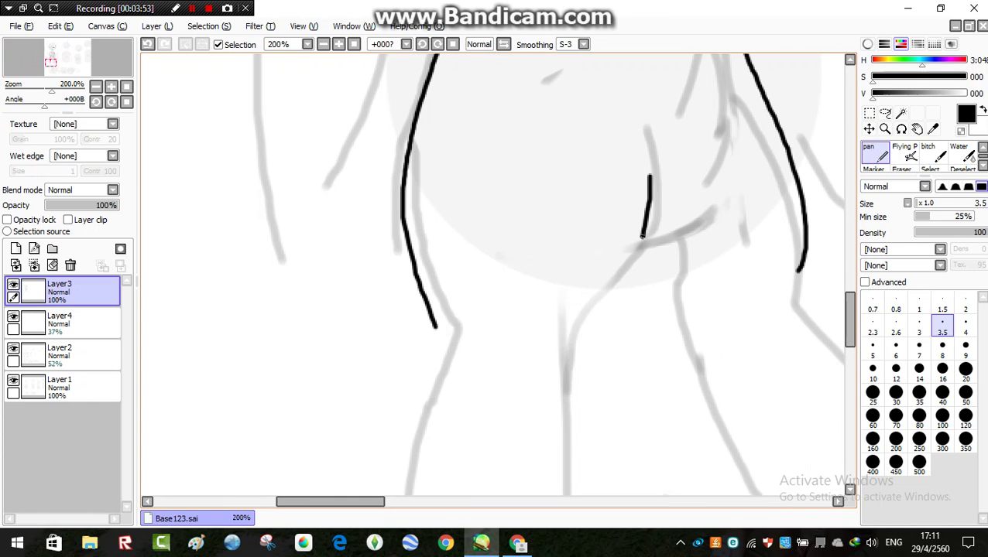
{"action": "left_click_drag", "start_coordinate": [642, 236], "coordinate": [584, 348]}
{"action": "scroll", "coordinate": [569, 389], "scroll_direction": "down", "scroll_amount": 4}
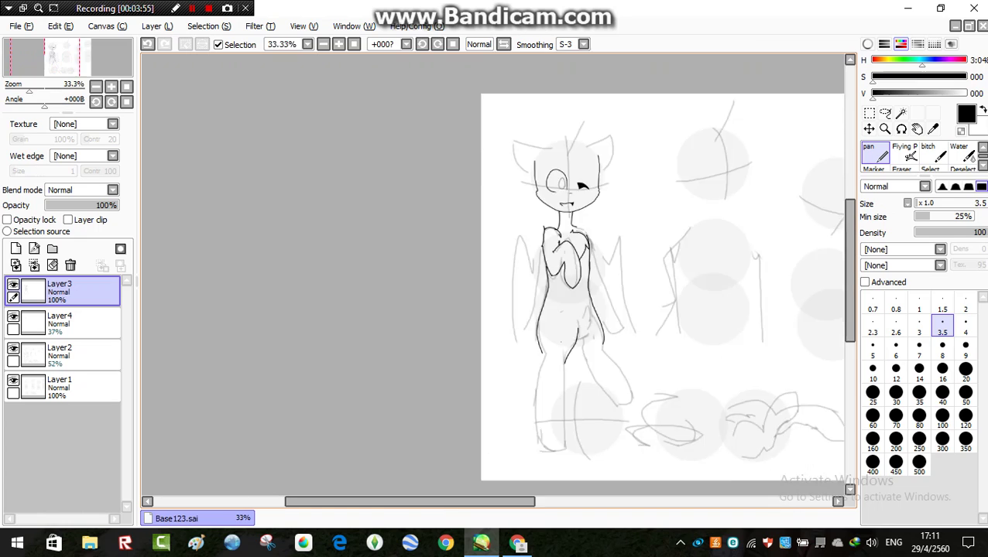
On Layer2, sketch the standing figure's foot and a pointed ear beside the crossed head circle with the 8 px bitch brush.
{"action": "scroll", "coordinate": [523, 281], "scroll_direction": "up", "scroll_amount": 3}
{"action": "scroll", "coordinate": [498, 279], "scroll_direction": "down", "scroll_amount": 3}
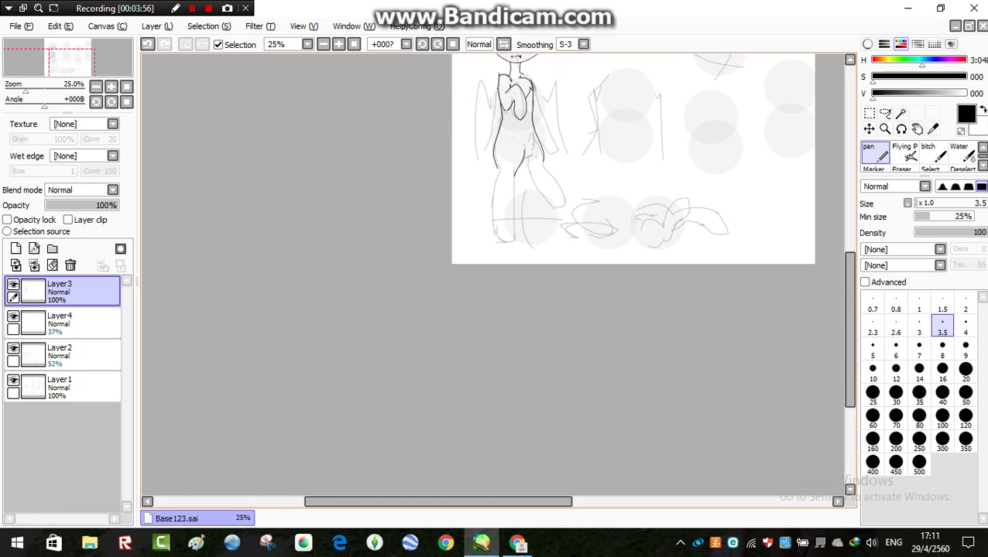
{"action": "scroll", "coordinate": [498, 279], "scroll_direction": "up", "scroll_amount": 4}
{"action": "left_click", "coordinate": [70, 355]}
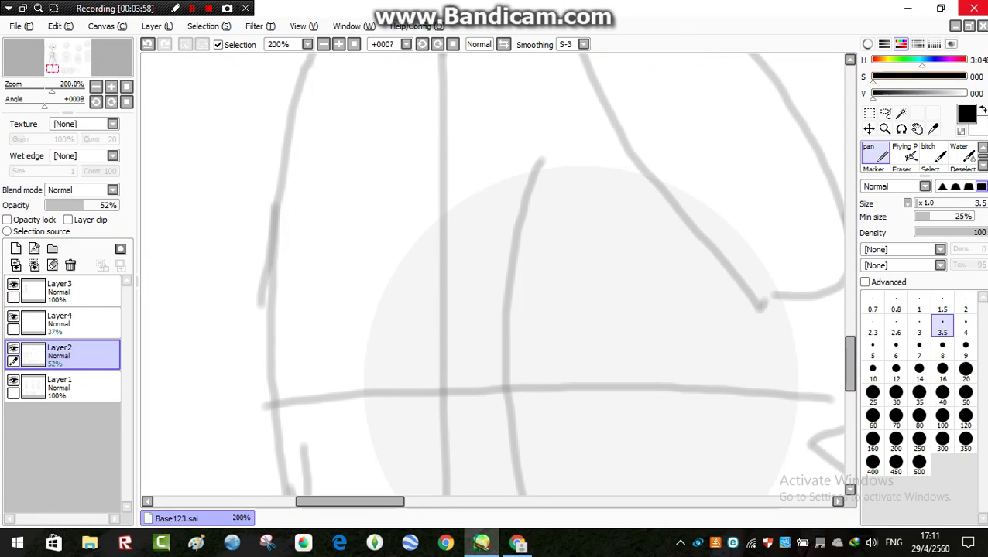
{"action": "left_click", "coordinate": [933, 154]}
{"action": "mouse_move", "coordinate": [378, 336]}
{"action": "left_mouse_down"}
{"action": "mouse_move", "coordinate": [363, 127]}
{"action": "mouse_move", "coordinate": [402, 105]}
{"action": "mouse_move", "coordinate": [547, 159]}
{"action": "mouse_move", "coordinate": [259, 259]}
{"action": "mouse_move", "coordinate": [411, 323]}
{"action": "mouse_move", "coordinate": [329, 465]}
{"action": "mouse_move", "coordinate": [380, 490]}
{"action": "mouse_move", "coordinate": [506, 467]}
{"action": "mouse_move", "coordinate": [569, 395]}
{"action": "left_mouse_up"}
{"action": "scroll", "coordinate": [548, 156], "scroll_direction": "down", "scroll_amount": 4}
{"action": "scroll", "coordinate": [574, 158], "scroll_direction": "up", "scroll_amount": 3}
{"action": "scroll", "coordinate": [412, 321], "scroll_direction": "down", "scroll_amount": 3}
{"action": "scroll", "coordinate": [424, 303], "scroll_direction": "up", "scroll_amount": 3}
{"action": "scroll", "coordinate": [569, 395], "scroll_direction": "down", "scroll_amount": 4}
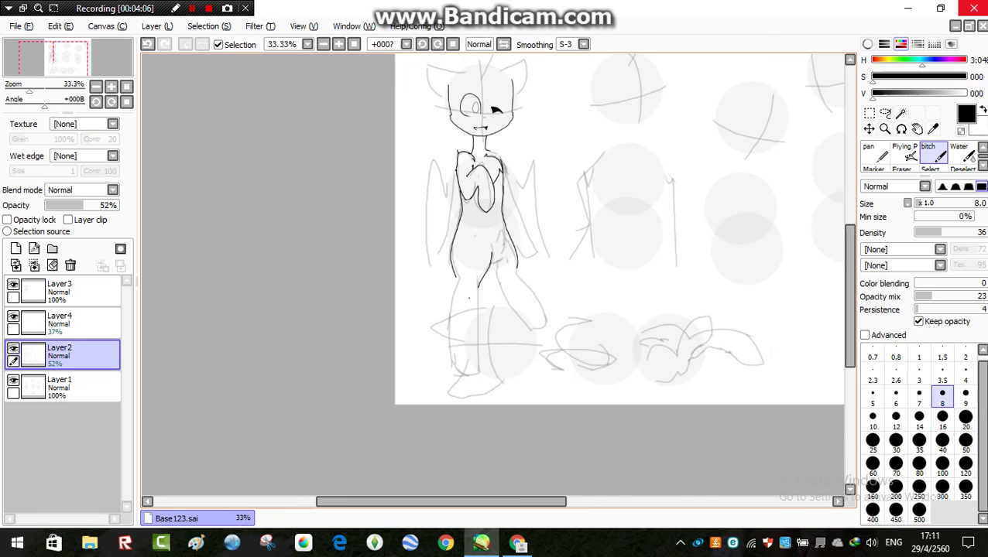
{"action": "scroll", "coordinate": [506, 230], "scroll_direction": "down", "scroll_amount": 1}
{"action": "scroll", "coordinate": [506, 230], "scroll_direction": "up", "scroll_amount": 3}
{"action": "scroll", "coordinate": [511, 198], "scroll_direction": "down", "scroll_amount": 2}
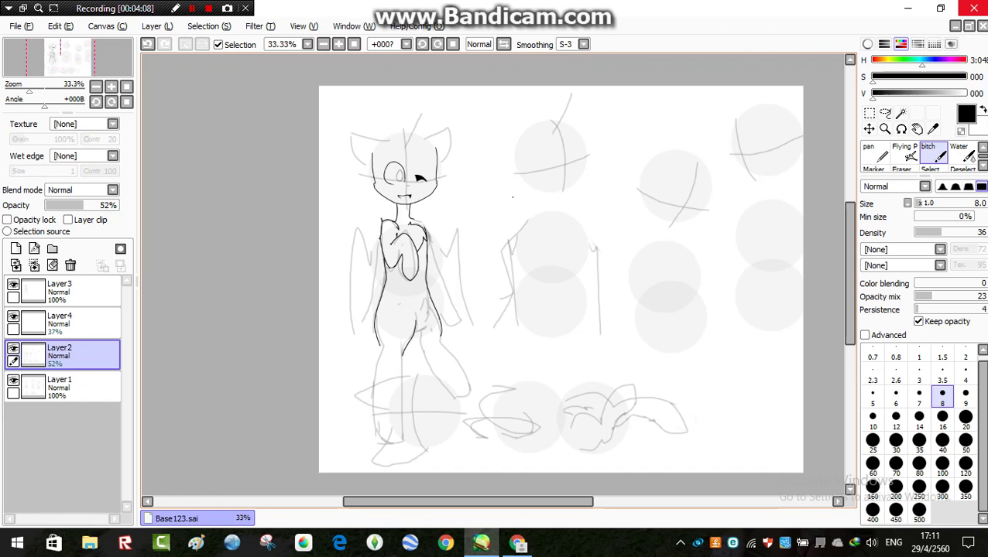
Sketch a pointed ear on each side of the second head circle in the upper row.
{"action": "scroll", "coordinate": [414, 166], "scroll_direction": "up", "scroll_amount": 5}
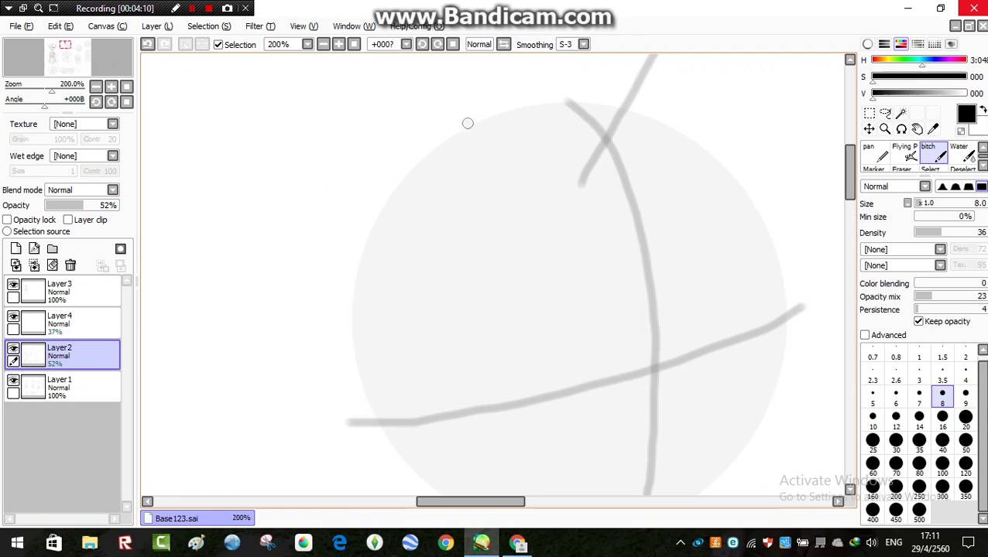
{"action": "mouse_move", "coordinate": [468, 123]}
{"action": "left_mouse_down"}
{"action": "mouse_move", "coordinate": [287, 118]}
{"action": "mouse_move", "coordinate": [260, 222]}
{"action": "mouse_move", "coordinate": [331, 335]}
{"action": "left_mouse_up"}
{"action": "key", "text": "ctrl+z"}
{"action": "mouse_move", "coordinate": [463, 130]}
{"action": "left_mouse_down"}
{"action": "mouse_move", "coordinate": [341, 101]}
{"action": "mouse_move", "coordinate": [315, 127]}
{"action": "mouse_move", "coordinate": [325, 315]}
{"action": "mouse_move", "coordinate": [361, 390]}
{"action": "left_mouse_up"}
{"action": "scroll", "coordinate": [363, 391], "scroll_direction": "down", "scroll_amount": 3}
{"action": "scroll", "coordinate": [525, 254], "scroll_direction": "up", "scroll_amount": 3}
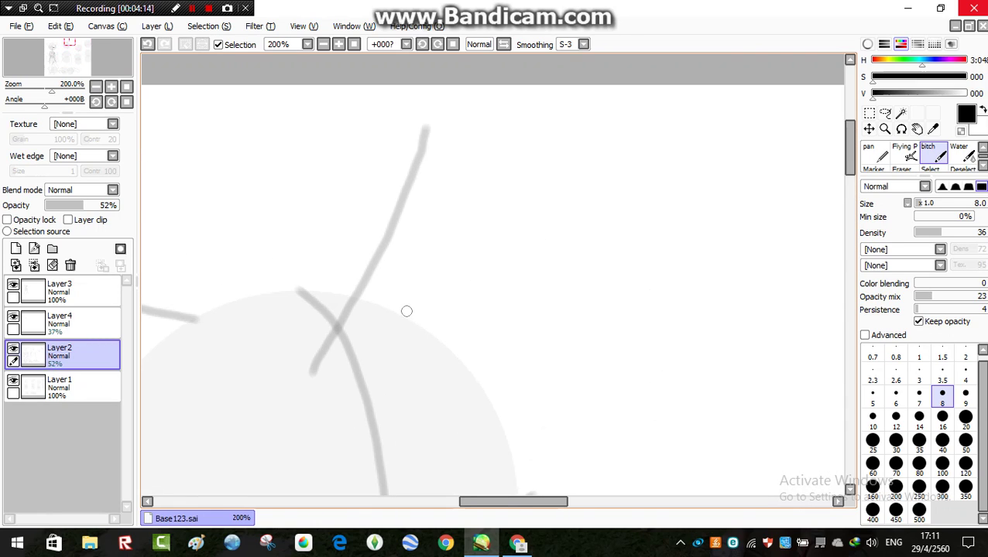
{"action": "mouse_move", "coordinate": [407, 311]}
{"action": "left_mouse_down"}
{"action": "mouse_move", "coordinate": [464, 183]}
{"action": "mouse_move", "coordinate": [560, 365]}
{"action": "mouse_move", "coordinate": [543, 491]}
{"action": "left_mouse_up"}
{"action": "scroll", "coordinate": [544, 488], "scroll_direction": "down", "scroll_amount": 4}
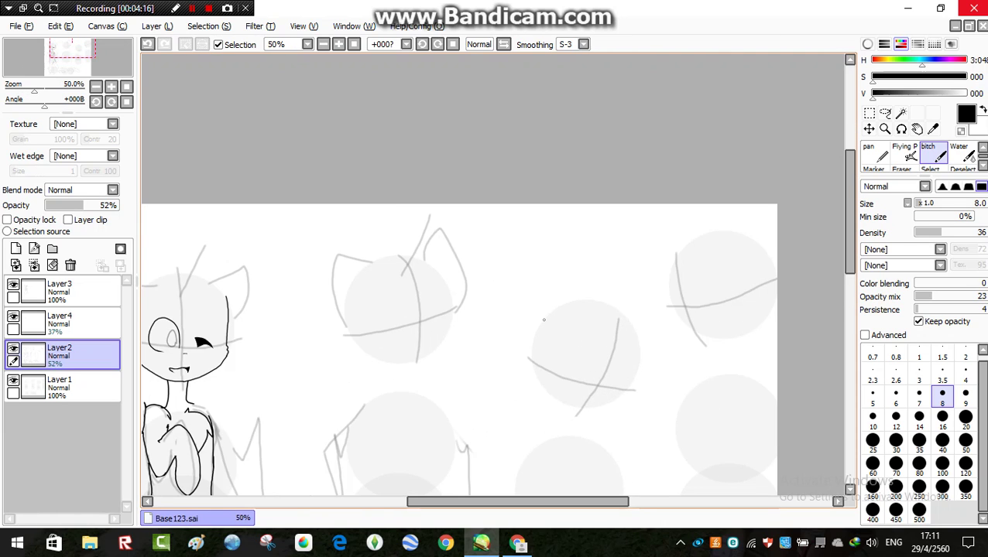
Sketch a slanted line outward from the upper edge of the third head circle as the start of an ear.
{"action": "scroll", "coordinate": [544, 320], "scroll_direction": "up", "scroll_amount": 2}
{"action": "scroll", "coordinate": [571, 247], "scroll_direction": "down", "scroll_amount": 2}
{"action": "scroll", "coordinate": [666, 302], "scroll_direction": "up", "scroll_amount": 3}
{"action": "left_click_drag", "start_coordinate": [526, 214], "coordinate": [626, 117]}
{"action": "scroll", "coordinate": [630, 101], "scroll_direction": "down", "scroll_amount": 3}
{"action": "scroll", "coordinate": [519, 287], "scroll_direction": "up", "scroll_amount": 2}
{"action": "scroll", "coordinate": [495, 284], "scroll_direction": "up", "scroll_amount": 1}
{"action": "scroll", "coordinate": [499, 254], "scroll_direction": "down", "scroll_amount": 3}
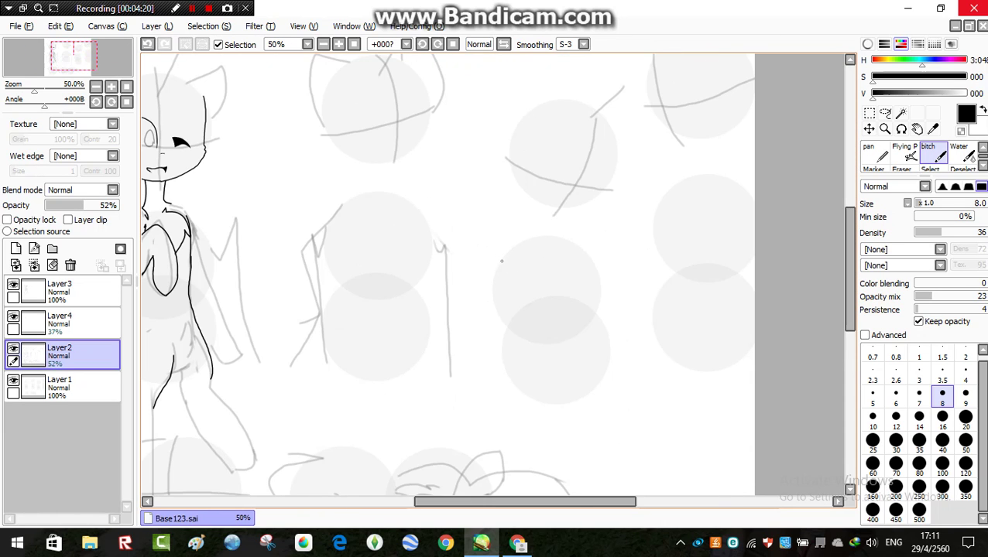
Try to sketch a shoulder and arm line along the outer edge of the third figure's body circles.
{"action": "scroll", "coordinate": [504, 256], "scroll_direction": "up", "scroll_amount": 1}
{"action": "scroll", "coordinate": [525, 233], "scroll_direction": "down", "scroll_amount": 2}
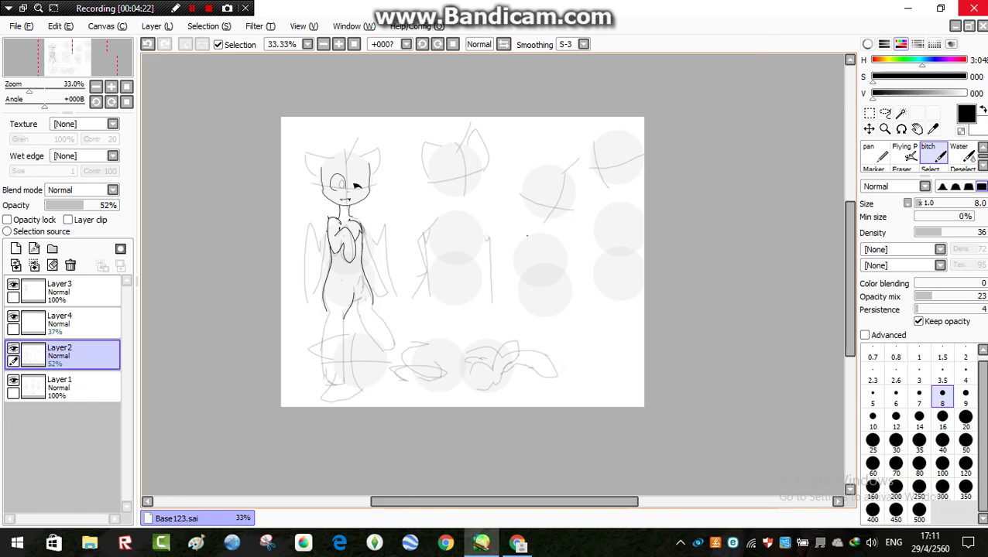
{"action": "scroll", "coordinate": [538, 272], "scroll_direction": "up", "scroll_amount": 2}
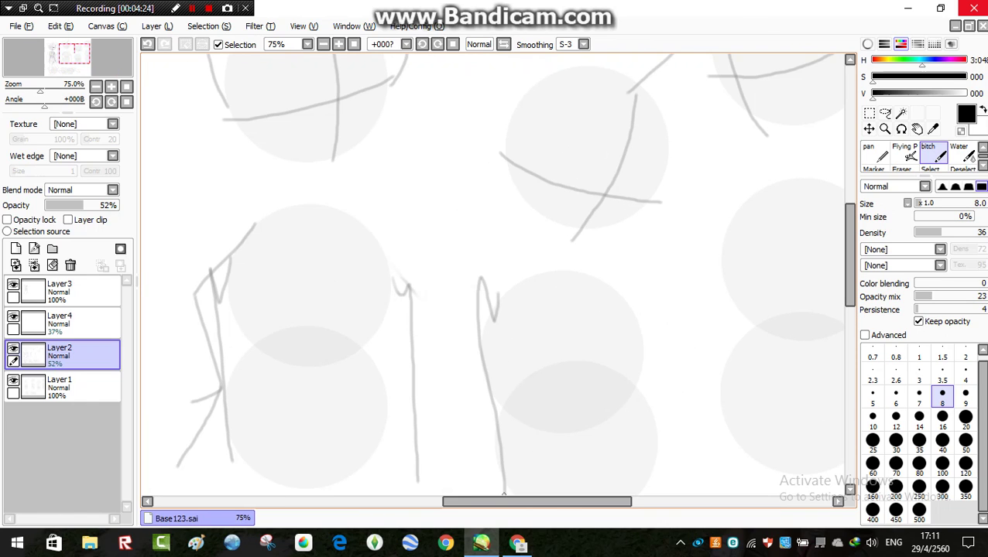
{"action": "scroll", "coordinate": [507, 288], "scroll_direction": "up", "scroll_amount": 1}
{"action": "scroll", "coordinate": [511, 290], "scroll_direction": "down", "scroll_amount": 2}
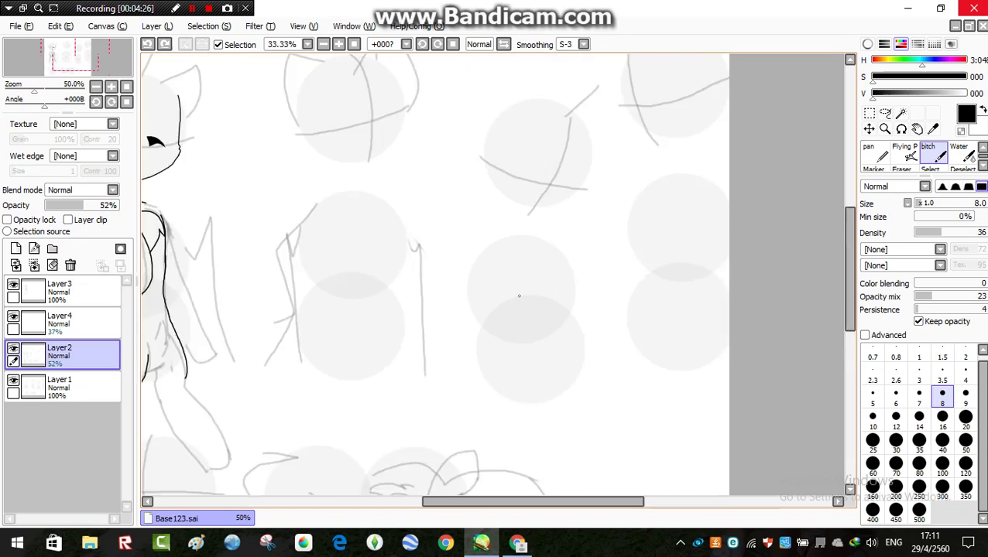
{"action": "scroll", "coordinate": [459, 214], "scroll_direction": "up", "scroll_amount": 2}
{"action": "scroll", "coordinate": [443, 211], "scroll_direction": "up", "scroll_amount": 2}
{"action": "mouse_move", "coordinate": [469, 175]}
{"action": "left_mouse_down"}
{"action": "mouse_move", "coordinate": [477, 214]}
{"action": "mouse_move", "coordinate": [541, 141]}
{"action": "mouse_move", "coordinate": [608, 273]}
{"action": "mouse_move", "coordinate": [596, 426]}
{"action": "left_mouse_up"}
{"action": "mouse_move", "coordinate": [479, 276]}
{"action": "left_mouse_down"}
{"action": "mouse_move", "coordinate": [496, 333]}
{"action": "mouse_move", "coordinate": [472, 445]}
{"action": "left_mouse_up"}
{"action": "key", "text": "ctrl+z"}
{"action": "key", "text": "ctrl+z"}
{"action": "key", "text": "ctrl+z"}
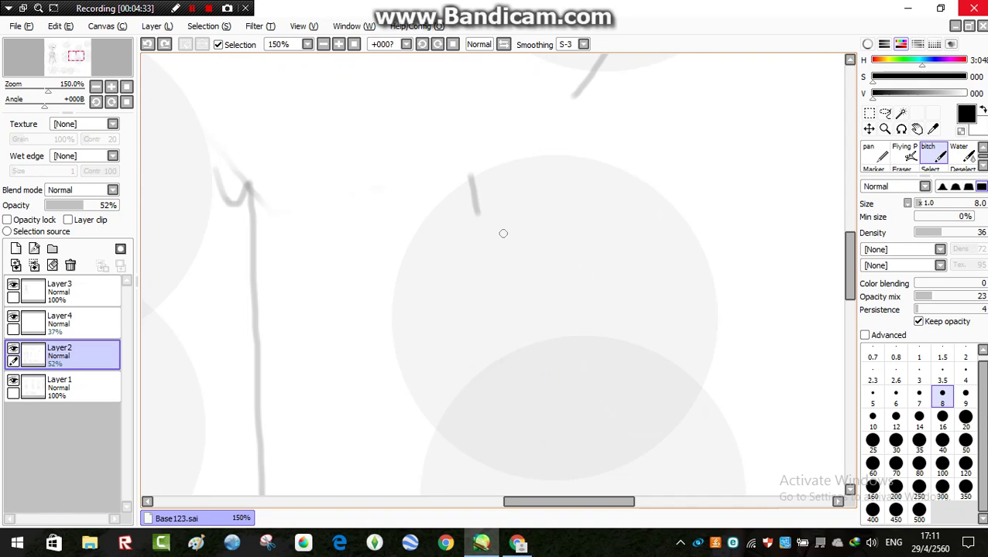
Sketch a bent arm with a long hanging paw across the third figure's upper body circle.
{"action": "mouse_move", "coordinate": [475, 221]}
{"action": "left_mouse_down"}
{"action": "mouse_move", "coordinate": [526, 129]}
{"action": "mouse_move", "coordinate": [538, 129]}
{"action": "mouse_move", "coordinate": [590, 393]}
{"action": "left_mouse_up"}
{"action": "scroll", "coordinate": [590, 393], "scroll_direction": "down", "scroll_amount": 3}
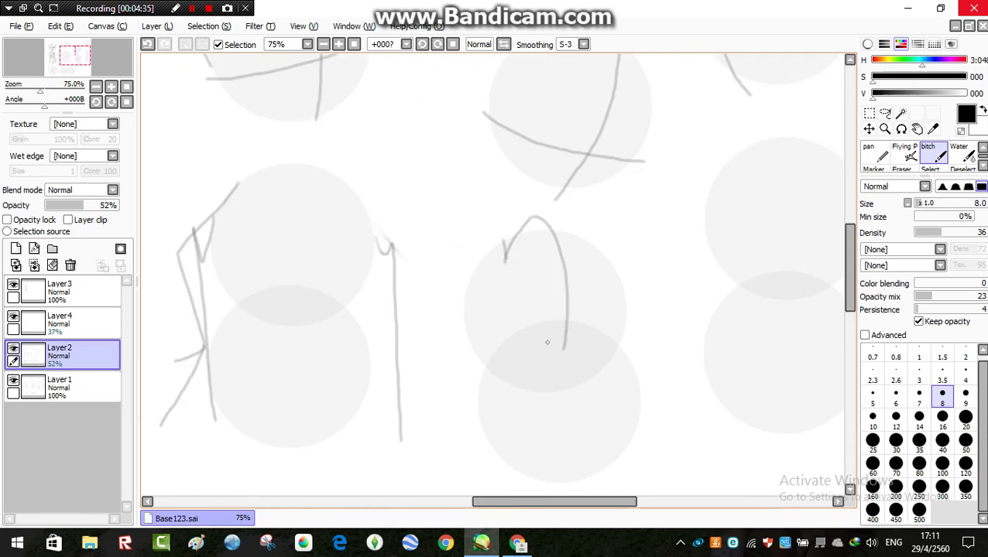
{"action": "scroll", "coordinate": [434, 195], "scroll_direction": "up", "scroll_amount": 5}
{"action": "mouse_move", "coordinate": [406, 197]}
{"action": "left_mouse_down"}
{"action": "mouse_move", "coordinate": [444, 239]}
{"action": "mouse_move", "coordinate": [515, 192]}
{"action": "mouse_move", "coordinate": [508, 202]}
{"action": "mouse_move", "coordinate": [552, 138]}
{"action": "mouse_move", "coordinate": [500, 357]}
{"action": "mouse_move", "coordinate": [551, 409]}
{"action": "mouse_move", "coordinate": [603, 416]}
{"action": "mouse_move", "coordinate": [612, 391]}
{"action": "left_mouse_up"}
{"action": "scroll", "coordinate": [604, 341], "scroll_direction": "down", "scroll_amount": 3}
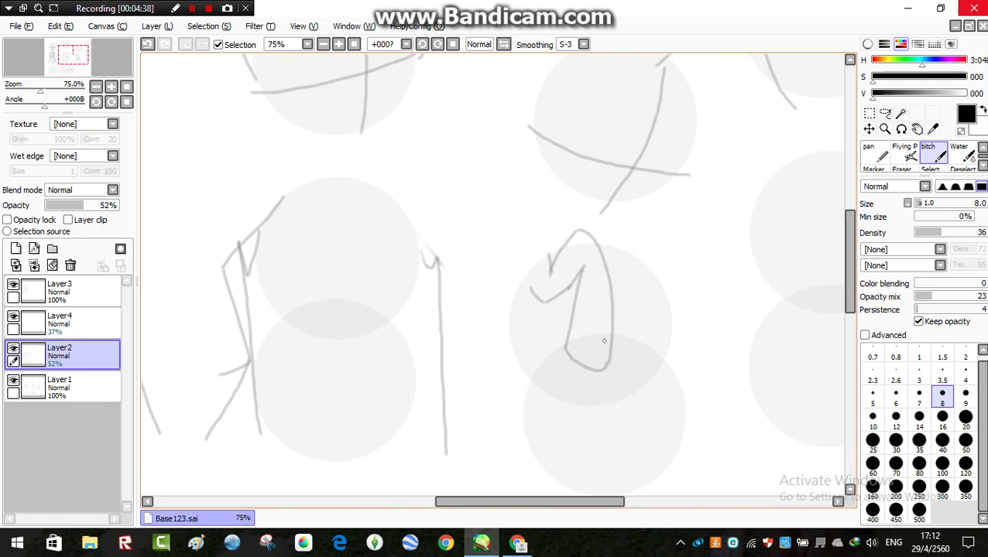
{"action": "scroll", "coordinate": [604, 340], "scroll_direction": "down", "scroll_amount": 2}
{"action": "scroll", "coordinate": [584, 266], "scroll_direction": "up", "scroll_amount": 4}
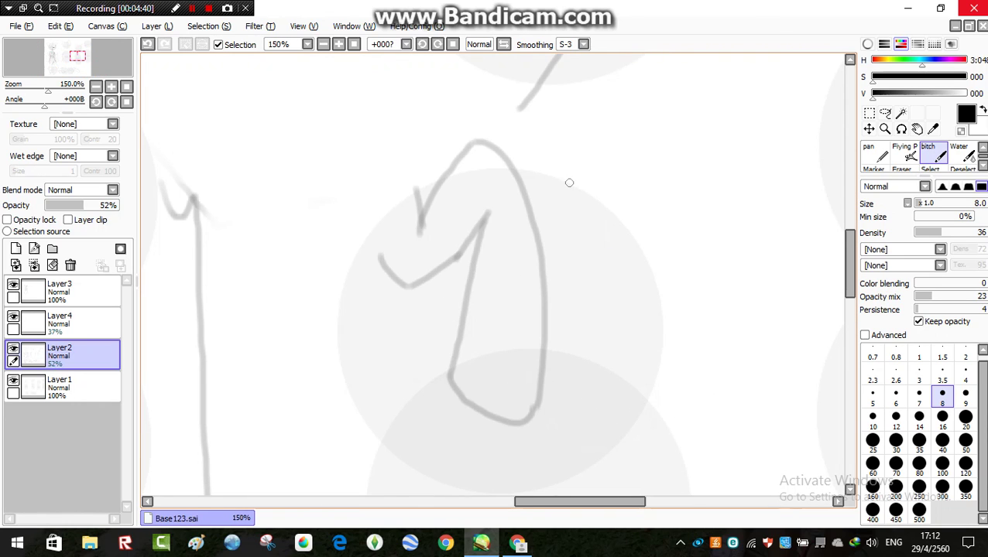
Try to sketch the third figure's body side beside the hanging paw.
{"action": "scroll", "coordinate": [569, 182], "scroll_direction": "down", "scroll_amount": 2}
{"action": "scroll", "coordinate": [575, 183], "scroll_direction": "up", "scroll_amount": 1}
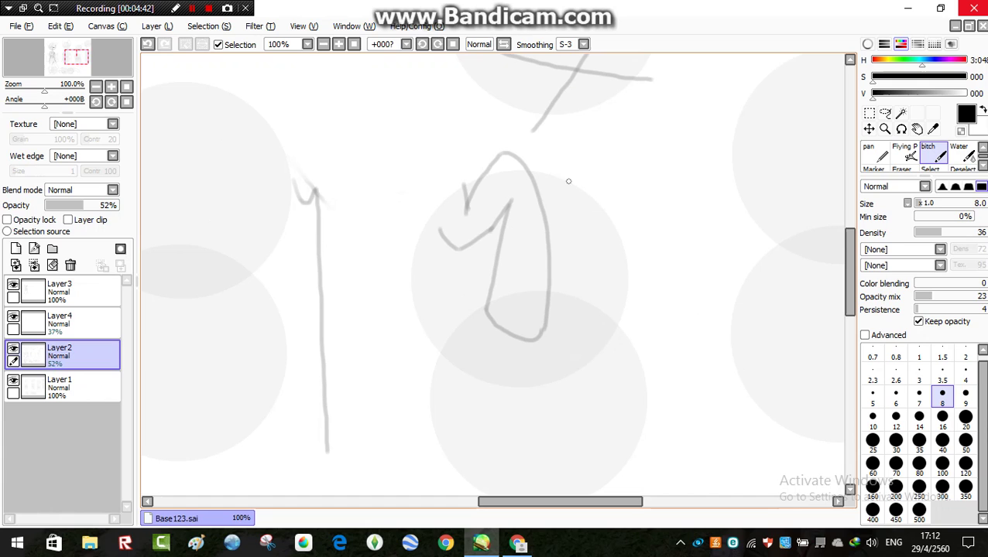
{"action": "left_click_drag", "start_coordinate": [544, 196], "coordinate": [544, 415]}
{"action": "key", "text": "ctrl+z"}
{"action": "scroll", "coordinate": [574, 225], "scroll_direction": "up", "scroll_amount": 2}
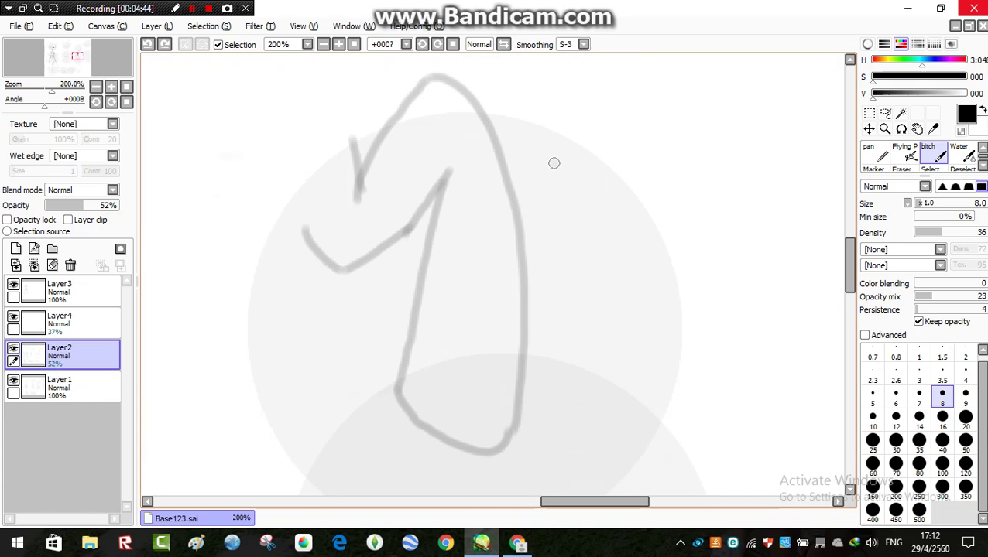
{"action": "mouse_move", "coordinate": [554, 161]}
{"action": "left_mouse_down"}
{"action": "mouse_move", "coordinate": [490, 357]}
{"action": "mouse_move", "coordinate": [526, 489]}
{"action": "left_mouse_up"}
{"action": "scroll", "coordinate": [590, 222], "scroll_direction": "down", "scroll_amount": 3}
{"action": "key", "text": "ctrl+z"}
{"action": "scroll", "coordinate": [592, 216], "scroll_direction": "up", "scroll_amount": 1}
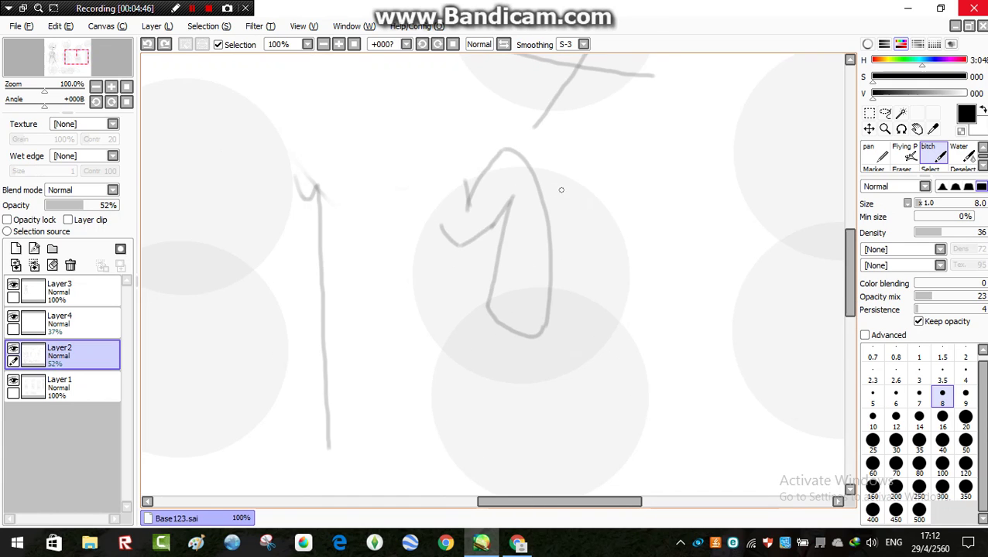
Sketch a small curved shoulder at the upper edge of the third figure's body circle, beside the bent arm.
{"action": "scroll", "coordinate": [560, 188], "scroll_direction": "down", "scroll_amount": 4}
{"action": "scroll", "coordinate": [559, 131], "scroll_direction": "up", "scroll_amount": 4}
{"action": "scroll", "coordinate": [563, 450], "scroll_direction": "down", "scroll_amount": 1}
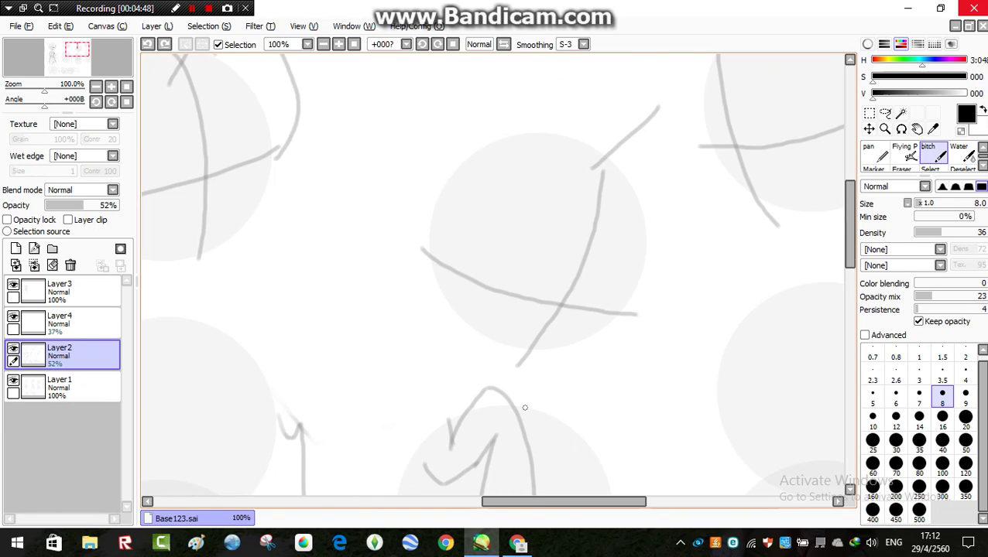
{"action": "scroll", "coordinate": [525, 408], "scroll_direction": "up", "scroll_amount": 2}
{"action": "scroll", "coordinate": [514, 326], "scroll_direction": "down", "scroll_amount": 2}
{"action": "scroll", "coordinate": [567, 285], "scroll_direction": "up", "scroll_amount": 2}
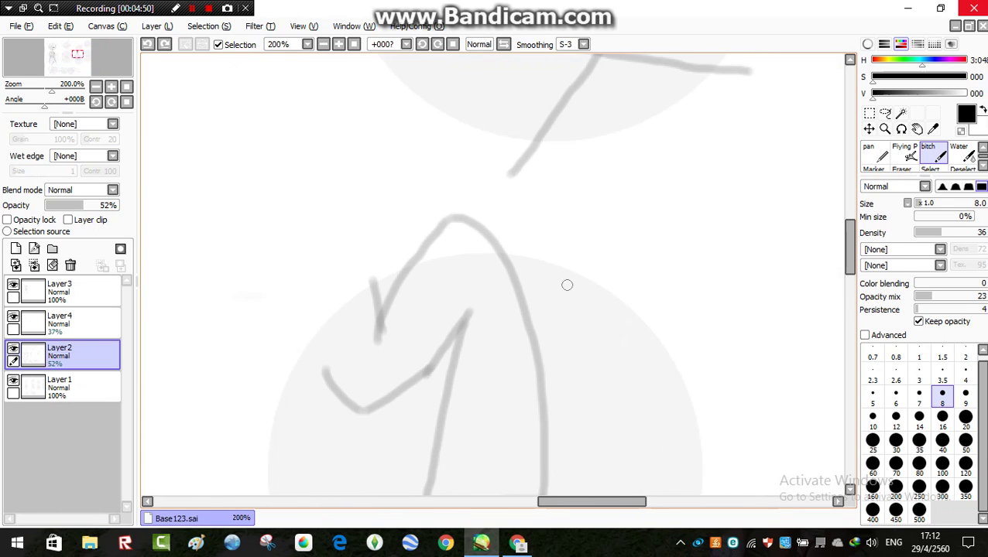
{"action": "scroll", "coordinate": [572, 266], "scroll_direction": "down", "scroll_amount": 2}
{"action": "scroll", "coordinate": [565, 266], "scroll_direction": "up", "scroll_amount": 1}
{"action": "scroll", "coordinate": [565, 265], "scroll_direction": "down", "scroll_amount": 2}
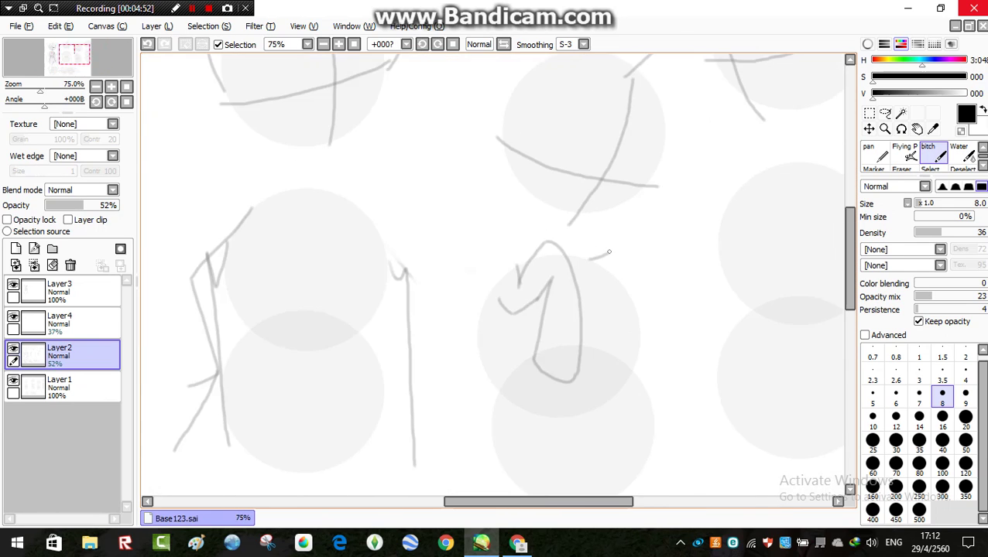
{"action": "scroll", "coordinate": [588, 255], "scroll_direction": "up", "scroll_amount": 2}
{"action": "scroll", "coordinate": [612, 254], "scroll_direction": "up", "scroll_amount": 2}
{"action": "mouse_move", "coordinate": [543, 276]}
{"action": "left_mouse_down"}
{"action": "mouse_move", "coordinate": [615, 293]}
{"action": "mouse_move", "coordinate": [623, 321]}
{"action": "mouse_move", "coordinate": [653, 218]}
{"action": "left_mouse_up"}
{"action": "scroll", "coordinate": [619, 338], "scroll_direction": "down", "scroll_amount": 3}
{"action": "scroll", "coordinate": [628, 339], "scroll_direction": "up", "scroll_amount": 1}
{"action": "scroll", "coordinate": [652, 217], "scroll_direction": "down", "scroll_amount": 3}
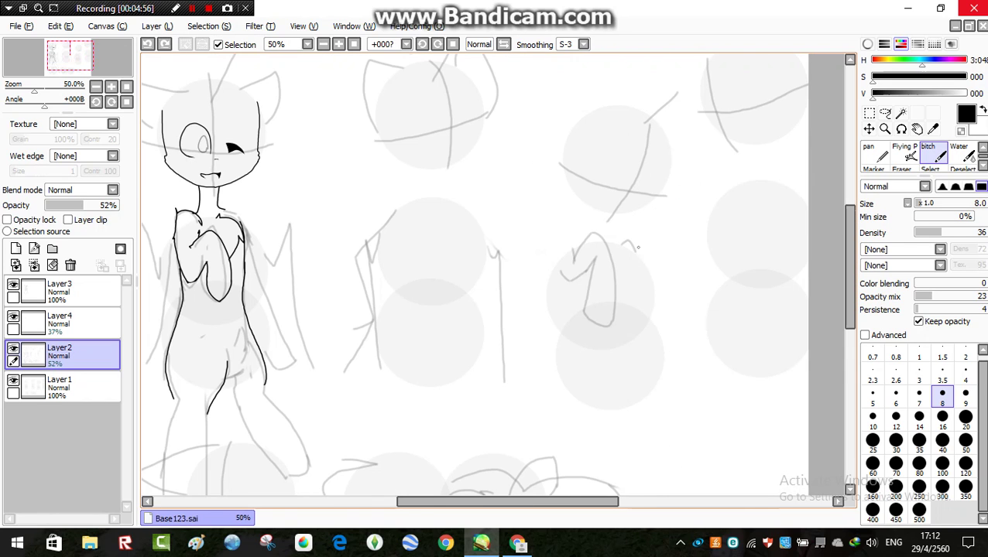
Try to sketch a raised arm with a rounded paw extending upward from the third figure's small shoulder curve.
{"action": "scroll", "coordinate": [638, 248], "scroll_direction": "up", "scroll_amount": 3}
{"action": "scroll", "coordinate": [633, 255], "scroll_direction": "down", "scroll_amount": 3}
{"action": "scroll", "coordinate": [635, 256], "scroll_direction": "up", "scroll_amount": 4}
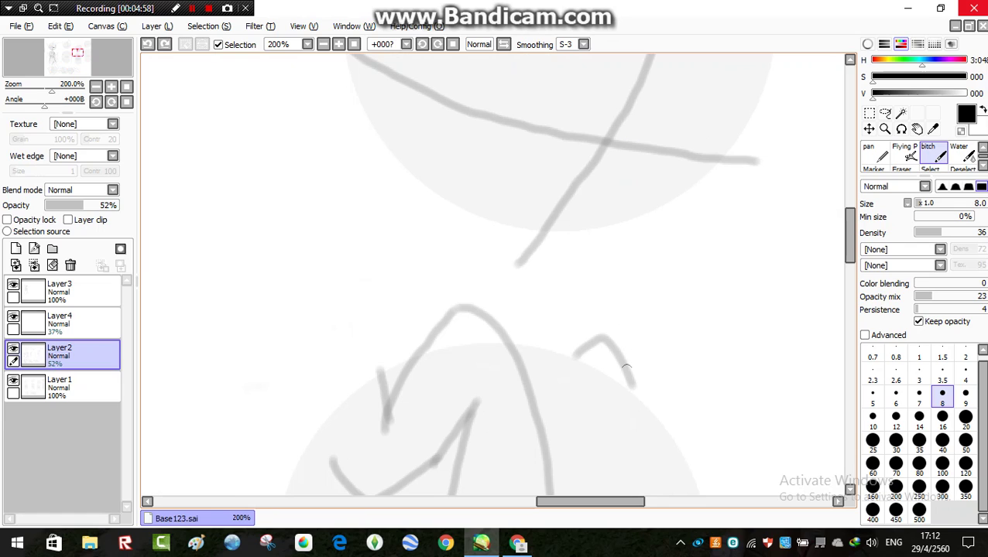
{"action": "mouse_move", "coordinate": [634, 384]}
{"action": "left_mouse_down"}
{"action": "mouse_move", "coordinate": [626, 149]}
{"action": "mouse_move", "coordinate": [740, 64]}
{"action": "mouse_move", "coordinate": [801, 203]}
{"action": "mouse_move", "coordinate": [769, 404]}
{"action": "left_mouse_up"}
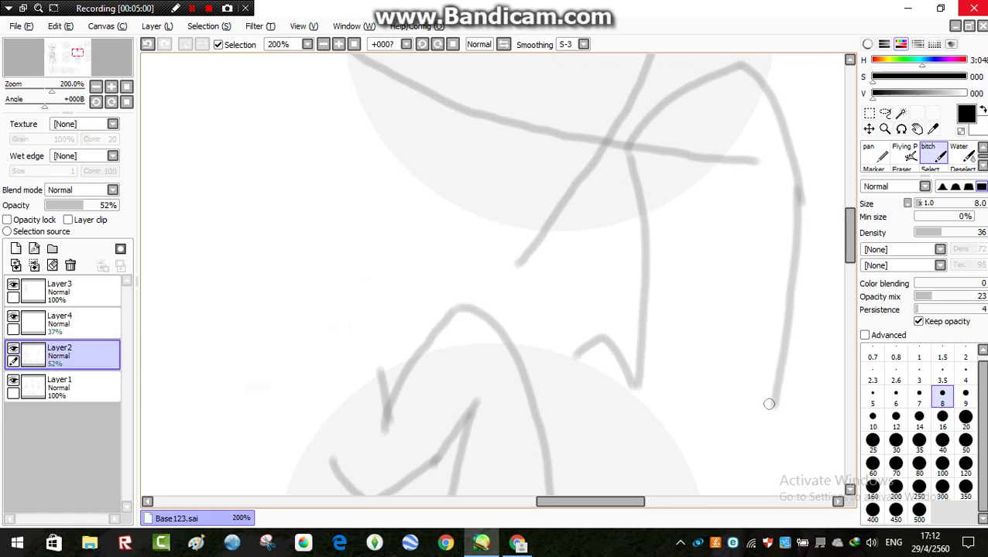
{"action": "key", "text": "ctrl+z"}
{"action": "key", "text": "ctrl+z"}
{"action": "key", "text": "ctrl+z"}
{"action": "mouse_move", "coordinate": [625, 153]}
{"action": "left_mouse_down"}
{"action": "mouse_move", "coordinate": [723, 103]}
{"action": "mouse_move", "coordinate": [772, 287]}
{"action": "mouse_move", "coordinate": [771, 277]}
{"action": "mouse_move", "coordinate": [706, 489]}
{"action": "left_mouse_up"}
{"action": "scroll", "coordinate": [706, 489], "scroll_direction": "down", "scroll_amount": 4}
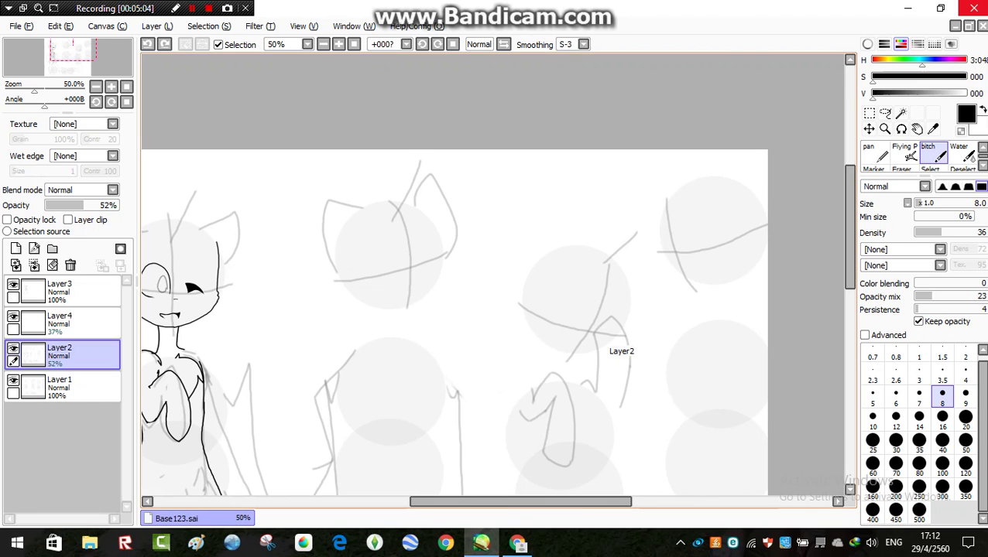
{"action": "scroll", "coordinate": [599, 362], "scroll_direction": "up", "scroll_amount": 4}
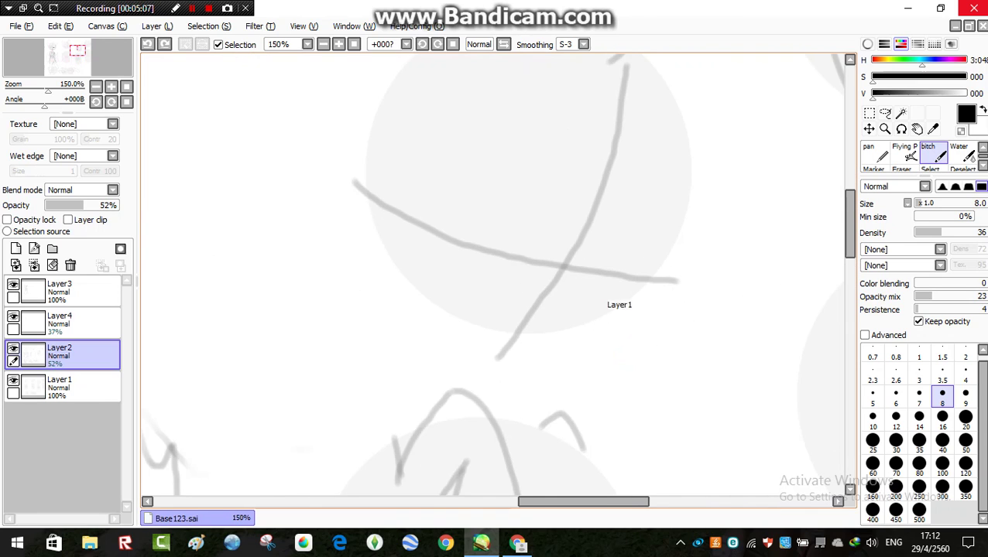
Sketch a raised arm with a rounded paw from the third figure's shoulder, overlapping the head circle's edge and curving back to the body.
{"action": "scroll", "coordinate": [601, 354], "scroll_direction": "down", "scroll_amount": 1}
{"action": "mouse_move", "coordinate": [601, 353]}
{"action": "left_mouse_down"}
{"action": "mouse_move", "coordinate": [604, 270]}
{"action": "mouse_move", "coordinate": [647, 224]}
{"action": "left_mouse_up"}
{"action": "scroll", "coordinate": [647, 225], "scroll_direction": "down", "scroll_amount": 2}
{"action": "scroll", "coordinate": [643, 228], "scroll_direction": "up", "scroll_amount": 3}
{"action": "scroll", "coordinate": [684, 209], "scroll_direction": "down", "scroll_amount": 5}
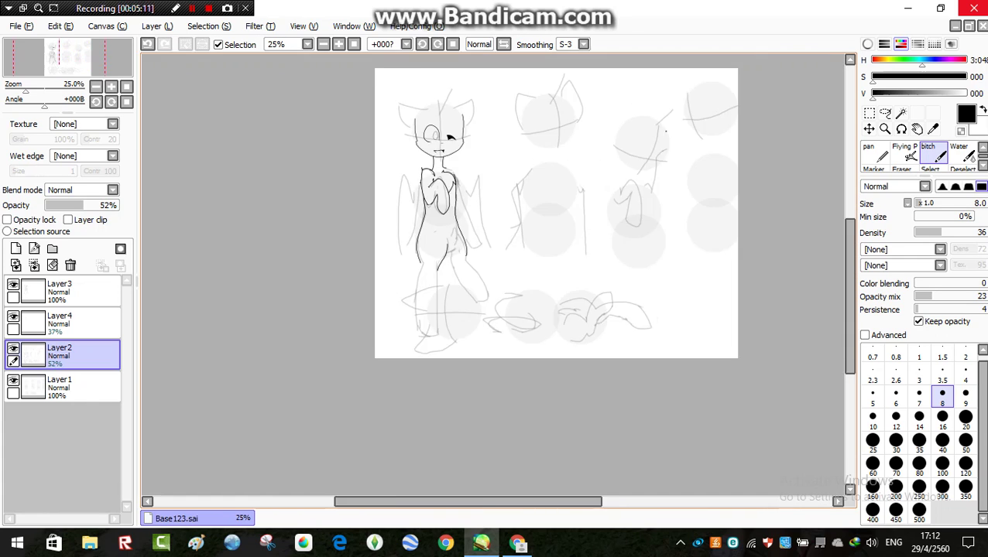
{"action": "scroll", "coordinate": [448, 137], "scroll_direction": "up", "scroll_amount": 4}
{"action": "mouse_move", "coordinate": [633, 88]}
{"action": "left_mouse_down"}
{"action": "mouse_move", "coordinate": [661, 157]}
{"action": "mouse_move", "coordinate": [658, 243]}
{"action": "mouse_move", "coordinate": [639, 295]}
{"action": "mouse_move", "coordinate": [587, 400]}
{"action": "mouse_move", "coordinate": [489, 390]}
{"action": "left_mouse_up"}
{"action": "scroll", "coordinate": [489, 391], "scroll_direction": "down", "scroll_amount": 5}
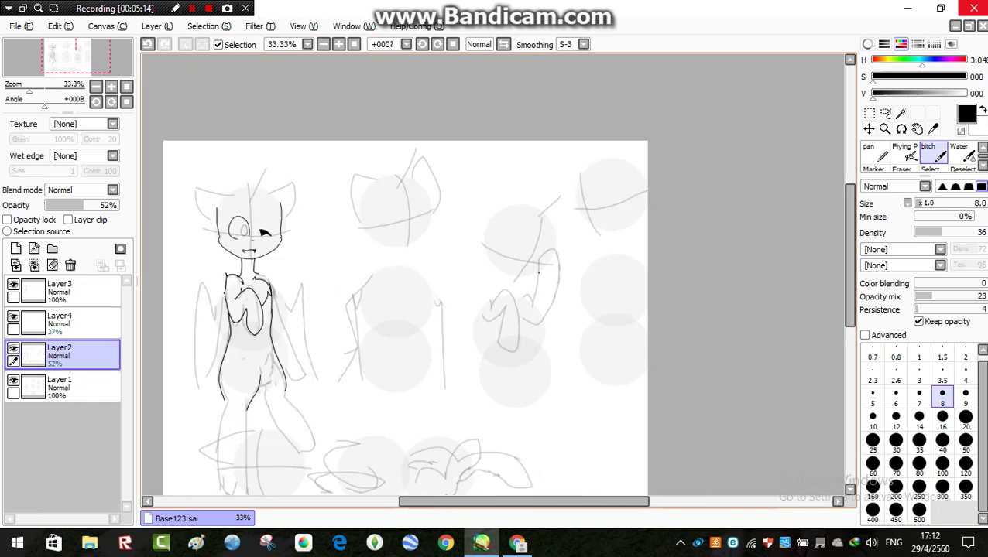
Sketch both sides of the third figure's torso, running from the arms down into the lower body circle.
{"action": "scroll", "coordinate": [499, 245], "scroll_direction": "up", "scroll_amount": 3}
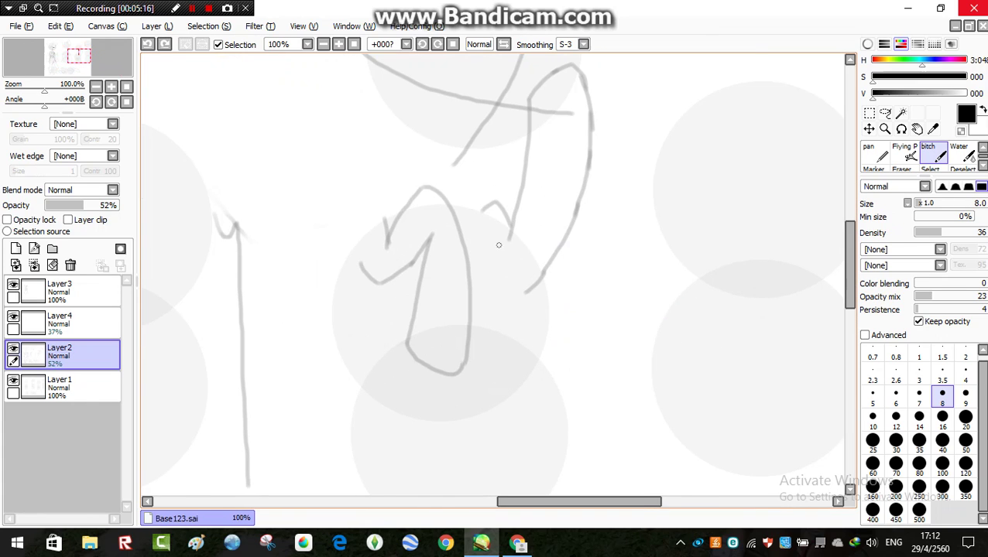
{"action": "mouse_move", "coordinate": [505, 237]}
{"action": "left_mouse_down"}
{"action": "mouse_move", "coordinate": [522, 301]}
{"action": "mouse_move", "coordinate": [514, 462]}
{"action": "left_mouse_up"}
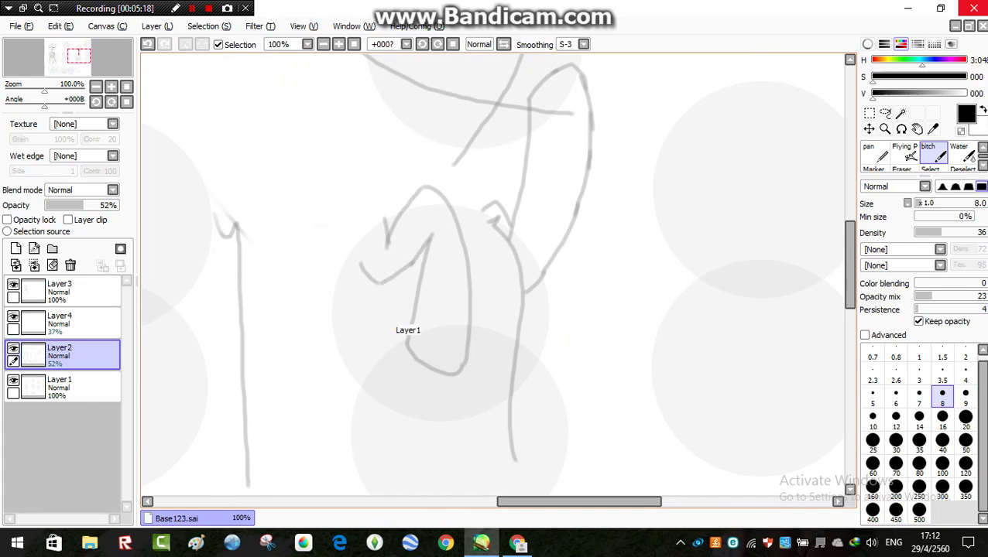
{"action": "scroll", "coordinate": [391, 246], "scroll_direction": "down", "scroll_amount": 1}
{"action": "scroll", "coordinate": [391, 246], "scroll_direction": "up", "scroll_amount": 2}
{"action": "left_click_drag", "start_coordinate": [395, 240], "coordinate": [356, 494]}
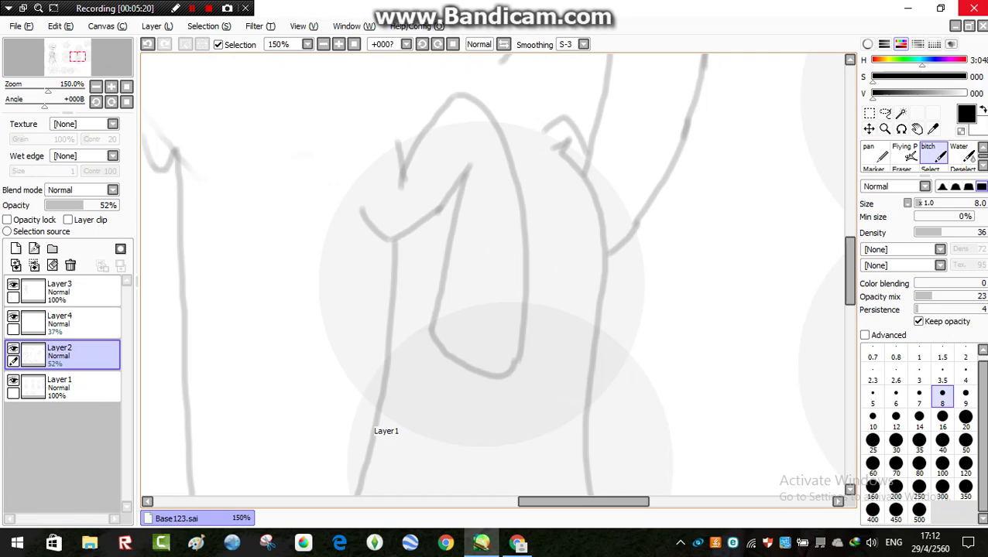
Erase most of the bent arm and hanging paw across the third figure's chest with the eraser at sizes 25 and 35.
{"action": "key", "text": "e"}
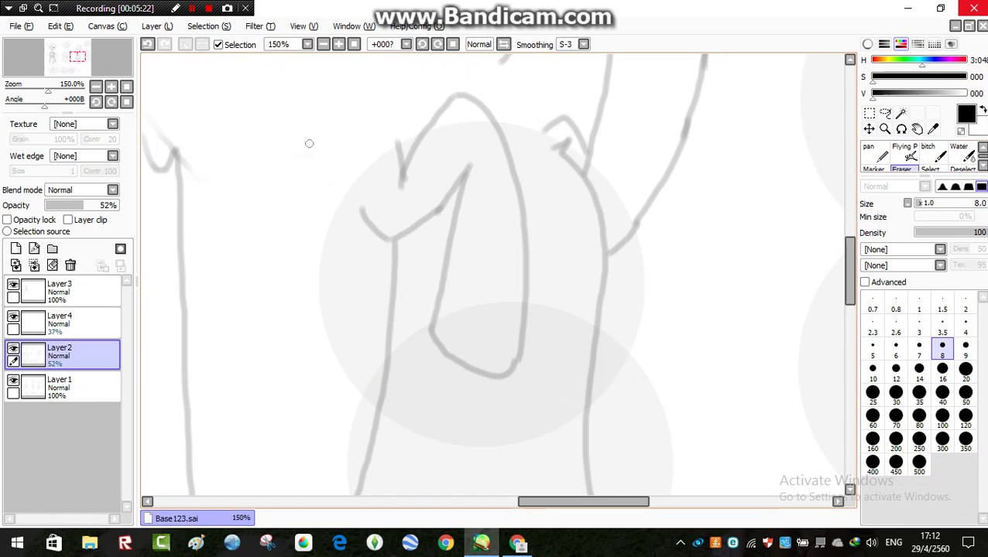
{"action": "left_click", "coordinate": [872, 395]}
{"action": "mouse_move", "coordinate": [371, 221]}
{"action": "left_mouse_down"}
{"action": "mouse_move", "coordinate": [421, 115]}
{"action": "mouse_move", "coordinate": [468, 238]}
{"action": "left_mouse_up"}
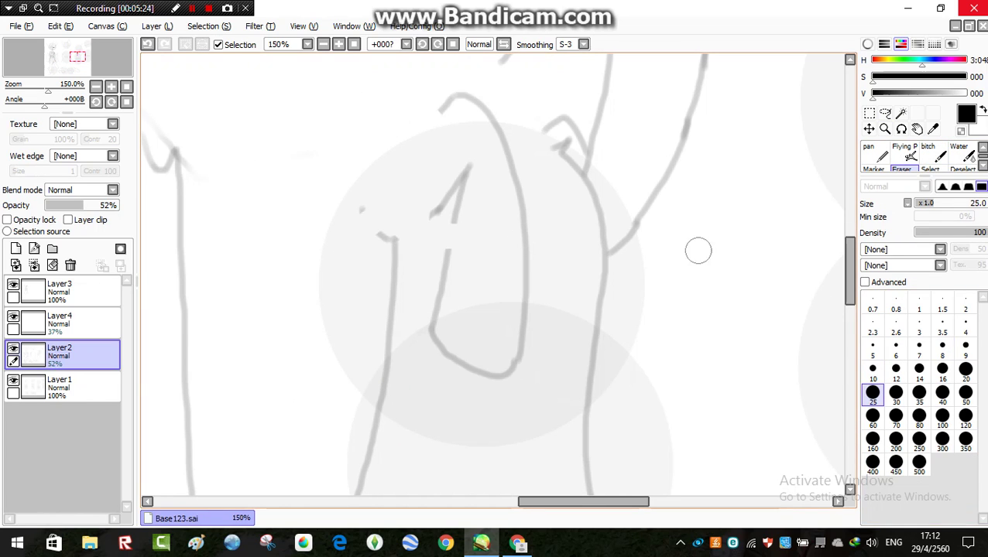
{"action": "left_click", "coordinate": [919, 393]}
{"action": "mouse_move", "coordinate": [447, 122]}
{"action": "left_mouse_down"}
{"action": "mouse_move", "coordinate": [471, 310]}
{"action": "mouse_move", "coordinate": [455, 314]}
{"action": "mouse_move", "coordinate": [533, 320]}
{"action": "mouse_move", "coordinate": [485, 166]}
{"action": "mouse_move", "coordinate": [494, 130]}
{"action": "left_mouse_up"}
{"action": "key", "text": "n"}
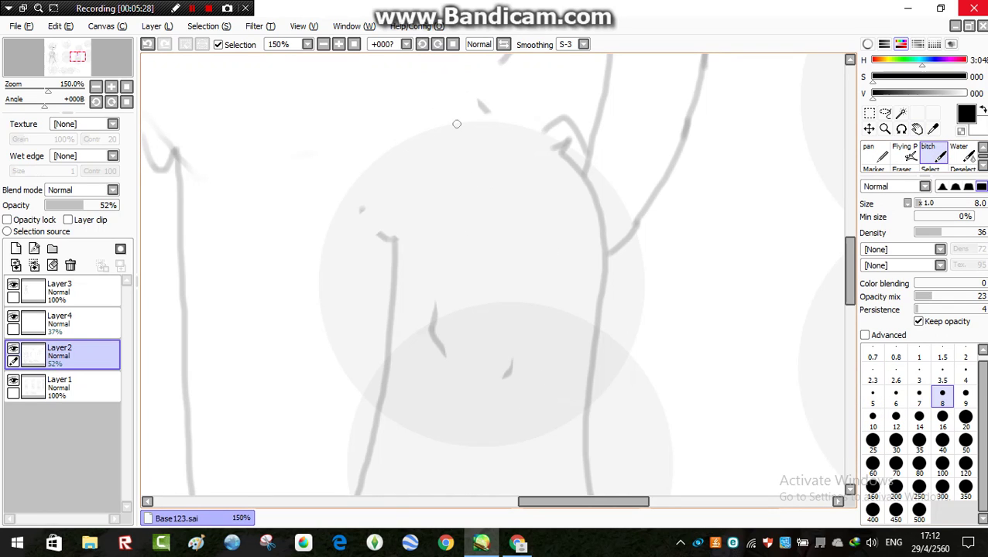
Sketch a new shoulder and upper arm line along the third figure's side opposite the raised arm.
{"action": "scroll", "coordinate": [388, 133], "scroll_direction": "down", "scroll_amount": 1}
{"action": "scroll", "coordinate": [414, 159], "scroll_direction": "up", "scroll_amount": 1}
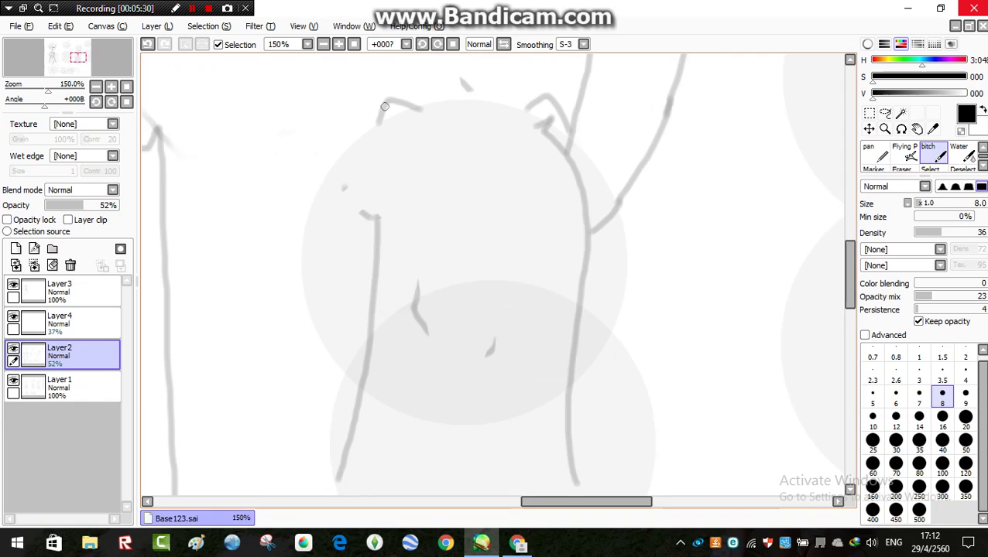
{"action": "left_click_drag", "start_coordinate": [385, 109], "coordinate": [371, 256]}
Try to sketch a bent forearm and paw across the third figure's chest.
{"action": "mouse_move", "coordinate": [416, 147]}
{"action": "left_mouse_down"}
{"action": "mouse_move", "coordinate": [467, 123]}
{"action": "mouse_move", "coordinate": [463, 364]}
{"action": "left_mouse_up"}
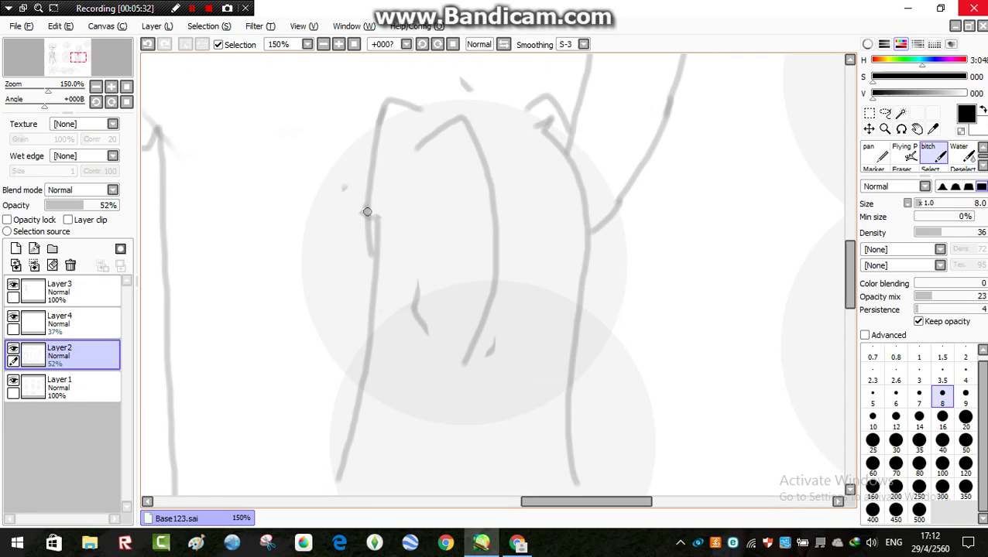
{"action": "mouse_move", "coordinate": [367, 211]}
{"action": "left_mouse_down"}
{"action": "mouse_move", "coordinate": [428, 223]}
{"action": "mouse_move", "coordinate": [416, 302]}
{"action": "left_mouse_up"}
{"action": "scroll", "coordinate": [429, 354], "scroll_direction": "down", "scroll_amount": 4}
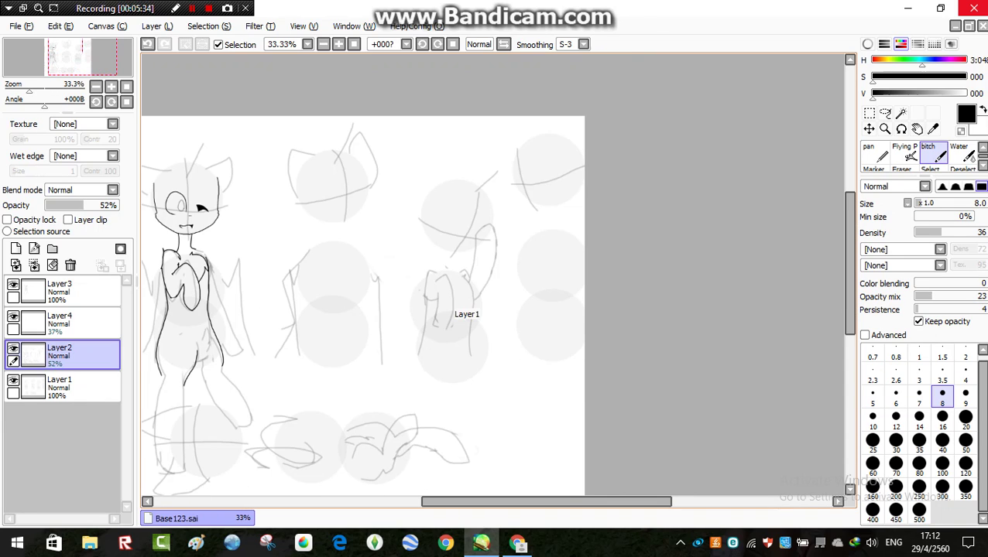
{"action": "scroll", "coordinate": [429, 354], "scroll_direction": "up", "scroll_amount": 3}
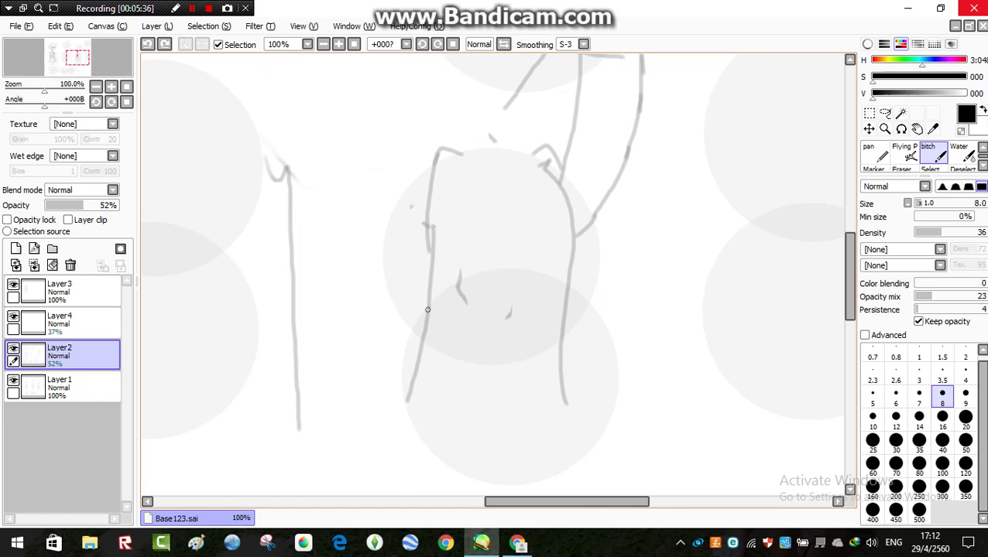
{"action": "scroll", "coordinate": [430, 230], "scroll_direction": "down", "scroll_amount": 2}
{"action": "scroll", "coordinate": [430, 230], "scroll_direction": "up", "scroll_amount": 2}
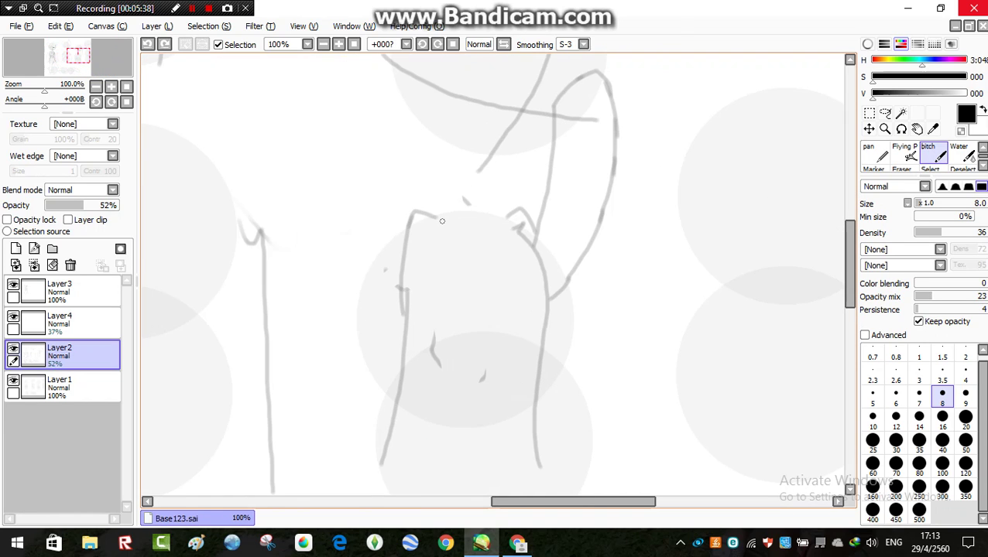
Sketch the outer edge of a lowered arm from the third figure's upper arm down past the torso line.
{"action": "scroll", "coordinate": [425, 280], "scroll_direction": "up", "scroll_amount": 1}
{"action": "scroll", "coordinate": [389, 242], "scroll_direction": "down", "scroll_amount": 1}
{"action": "mouse_move", "coordinate": [403, 183]}
{"action": "left_mouse_down"}
{"action": "mouse_move", "coordinate": [311, 360]}
{"action": "mouse_move", "coordinate": [286, 429]}
{"action": "left_mouse_up"}
{"action": "key", "text": "ctrl+z"}
{"action": "mouse_move", "coordinate": [397, 186]}
{"action": "left_mouse_down"}
{"action": "mouse_move", "coordinate": [336, 364]}
{"action": "mouse_move", "coordinate": [335, 441]}
{"action": "left_mouse_up"}
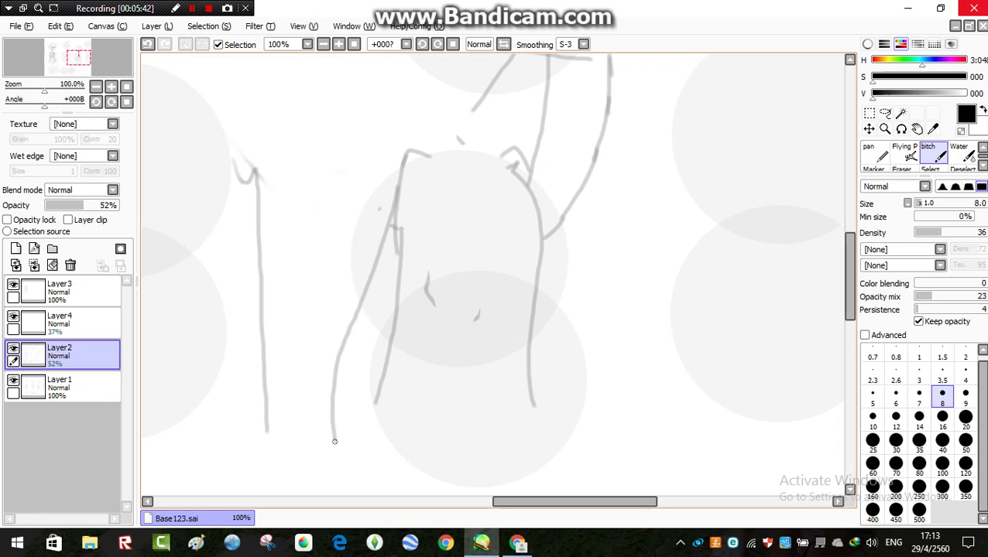
Try to sketch the inner edge and an angular paw end for the third figure's lowered arm.
{"action": "left_click_drag", "start_coordinate": [434, 182], "coordinate": [444, 372]}
{"action": "key", "text": "ctrl+z"}
{"action": "left_click_drag", "start_coordinate": [449, 206], "coordinate": [419, 375]}
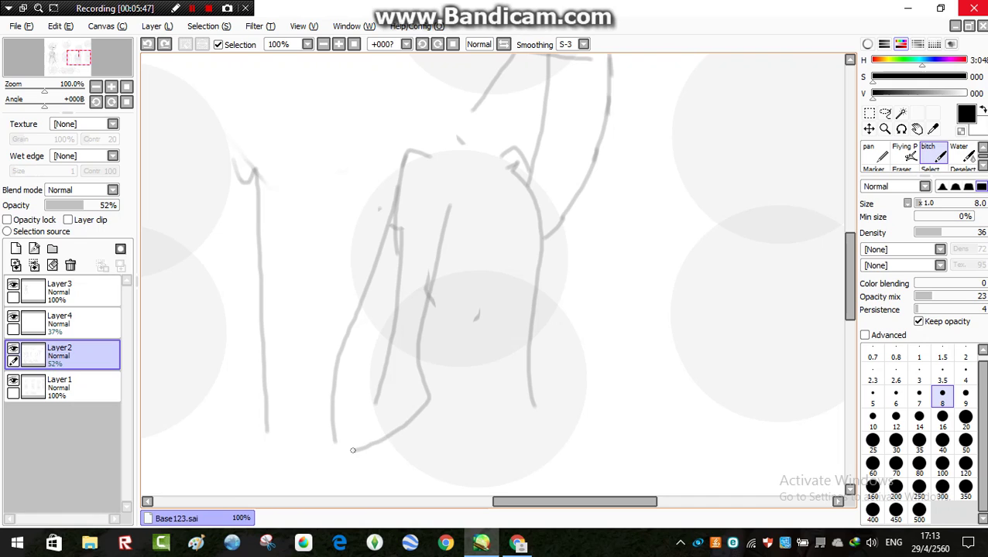
{"action": "scroll", "coordinate": [372, 319], "scroll_direction": "down", "scroll_amount": 3}
{"action": "key", "text": "ctrl+z"}
Sketch a rounded paw end with a short inner edge on the third figure's lowered arm.
{"action": "scroll", "coordinate": [349, 366], "scroll_direction": "up", "scroll_amount": 3}
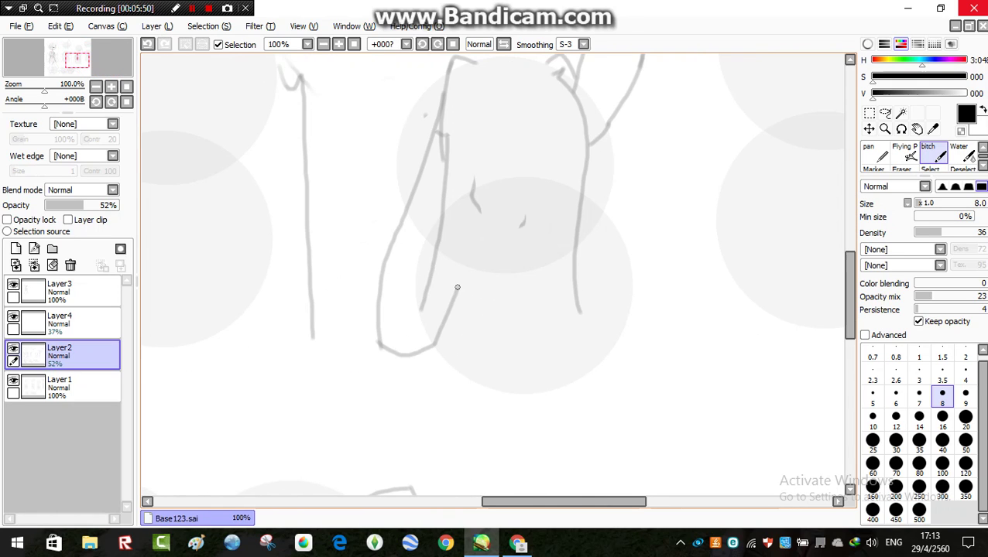
{"action": "key", "text": "ctrl+z"}
{"action": "key", "text": "ctrl+z"}
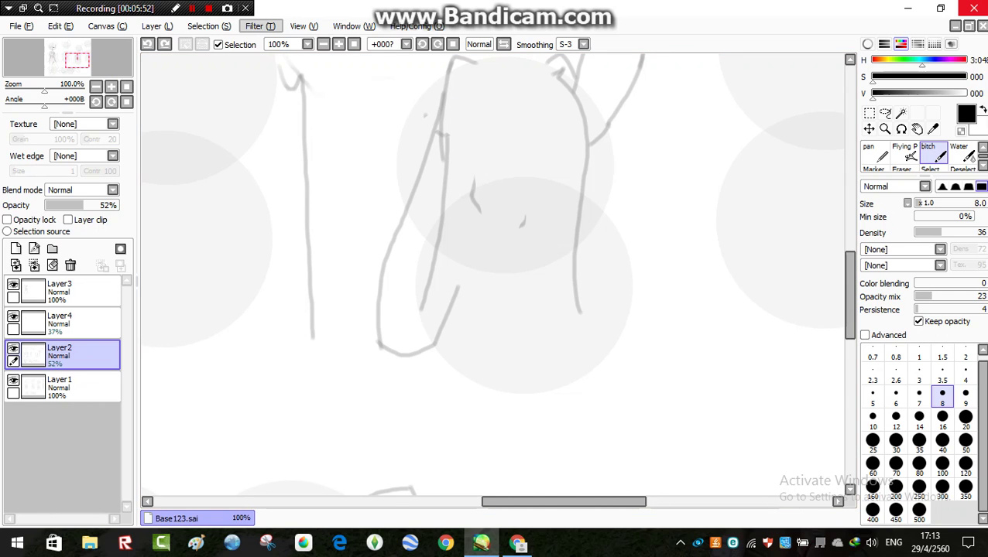
{"action": "left_click", "coordinate": [192, 8]}
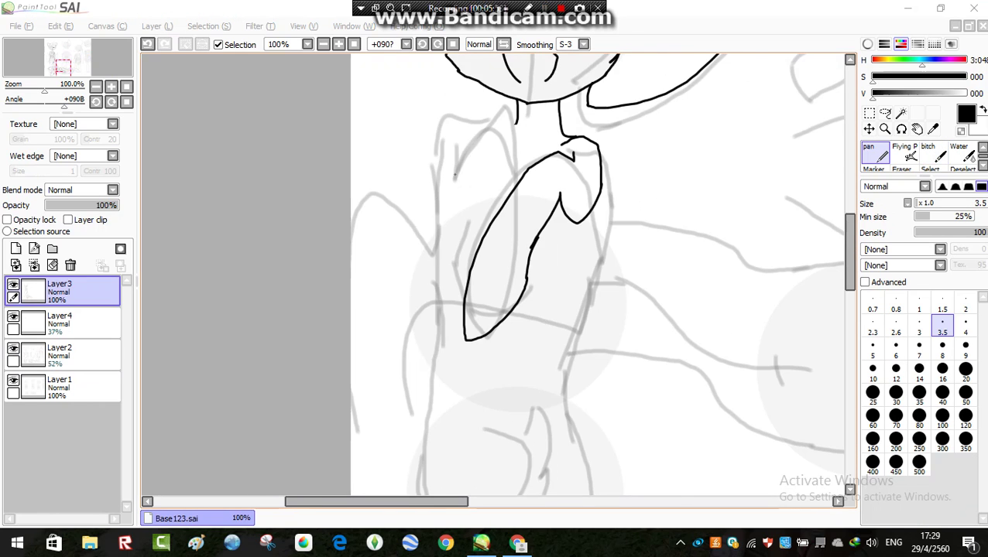
Try to ink the second bent arm and its shoulder beside the already inked arm on Layer3.
{"action": "scroll", "coordinate": [455, 176], "scroll_direction": "up", "scroll_amount": 3}
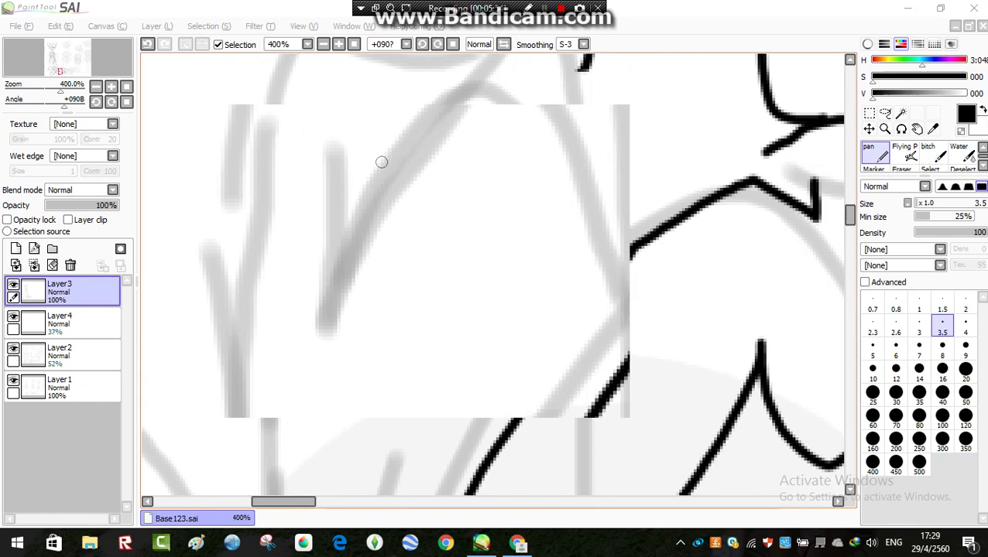
{"action": "mouse_move", "coordinate": [339, 180]}
{"action": "left_mouse_down"}
{"action": "mouse_move", "coordinate": [360, 272]}
{"action": "mouse_move", "coordinate": [459, 143]}
{"action": "mouse_move", "coordinate": [520, 165]}
{"action": "mouse_move", "coordinate": [591, 275]}
{"action": "mouse_move", "coordinate": [596, 329]}
{"action": "left_mouse_up"}
{"action": "scroll", "coordinate": [596, 329], "scroll_direction": "down", "scroll_amount": 1}
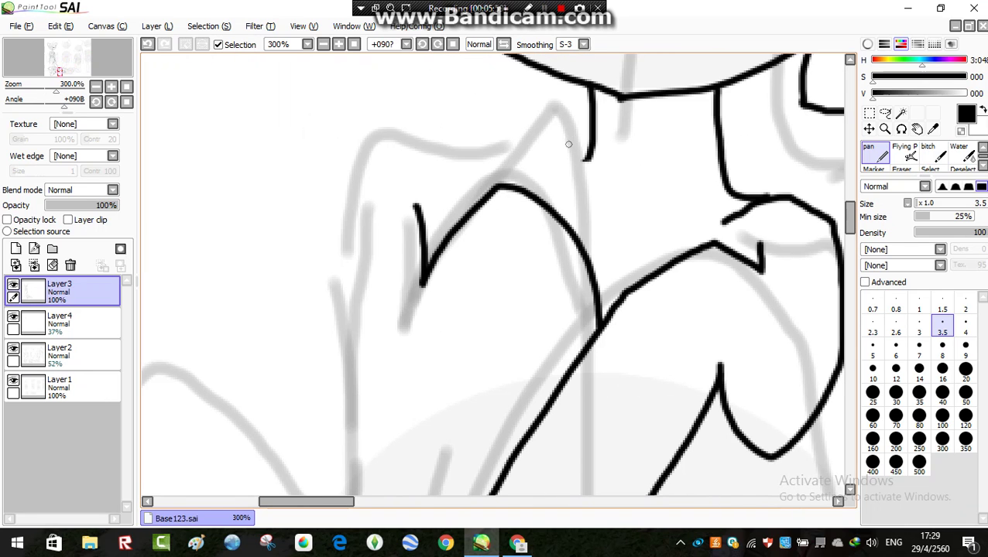
{"action": "mouse_move", "coordinate": [582, 156]}
{"action": "left_mouse_down"}
{"action": "mouse_move", "coordinate": [424, 140]}
{"action": "mouse_move", "coordinate": [390, 155]}
{"action": "mouse_move", "coordinate": [342, 243]}
{"action": "mouse_move", "coordinate": [352, 359]}
{"action": "mouse_move", "coordinate": [378, 395]}
{"action": "mouse_move", "coordinate": [427, 370]}
{"action": "left_mouse_up"}
{"action": "scroll", "coordinate": [427, 371], "scroll_direction": "down", "scroll_amount": 2}
{"action": "scroll", "coordinate": [456, 294], "scroll_direction": "up", "scroll_amount": 1}
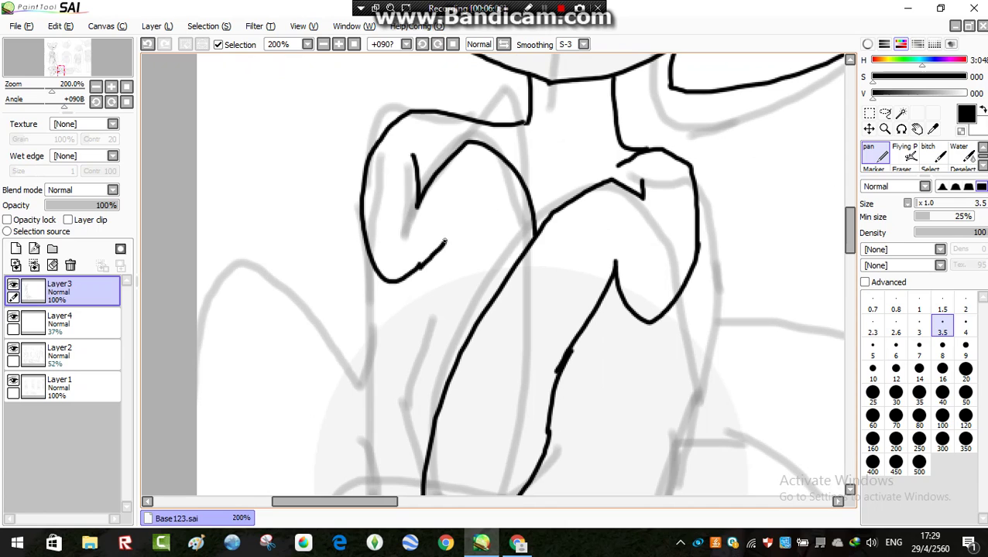
{"action": "key", "text": "ctrl+z"}
{"action": "key", "text": "ctrl+z"}
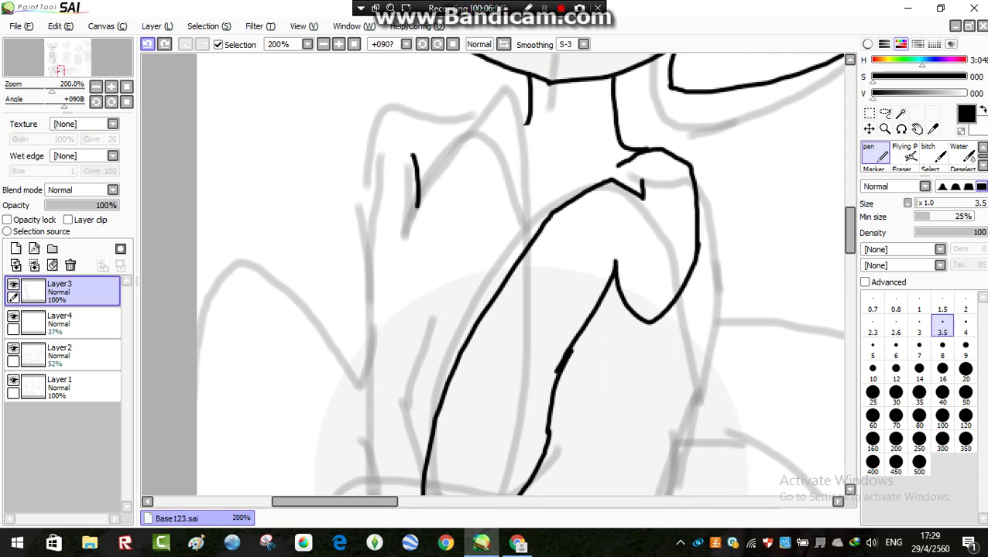
{"action": "left_click", "coordinate": [164, 44]}
{"action": "left_click", "coordinate": [147, 44]}
{"action": "left_click", "coordinate": [148, 44]}
Try to ink a shoulder outline from the neck and a short forked arm crease beneath it.
{"action": "scroll", "coordinate": [461, 153], "scroll_direction": "up", "scroll_amount": 1}
{"action": "mouse_move", "coordinate": [552, 109]}
{"action": "left_mouse_down"}
{"action": "mouse_move", "coordinate": [387, 97]}
{"action": "mouse_move", "coordinate": [348, 129]}
{"action": "mouse_move", "coordinate": [336, 271]}
{"action": "left_mouse_up"}
{"action": "left_click_drag", "start_coordinate": [427, 128], "coordinate": [467, 163]}
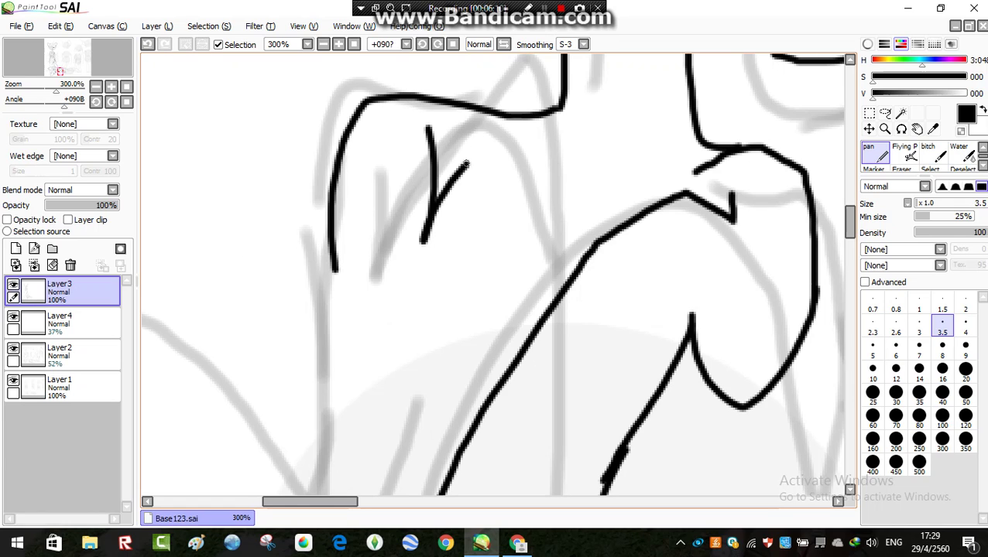
{"action": "key", "text": "ctrl+z"}
{"action": "key", "text": "ctrl+z"}
{"action": "key", "text": "ctrl+z"}
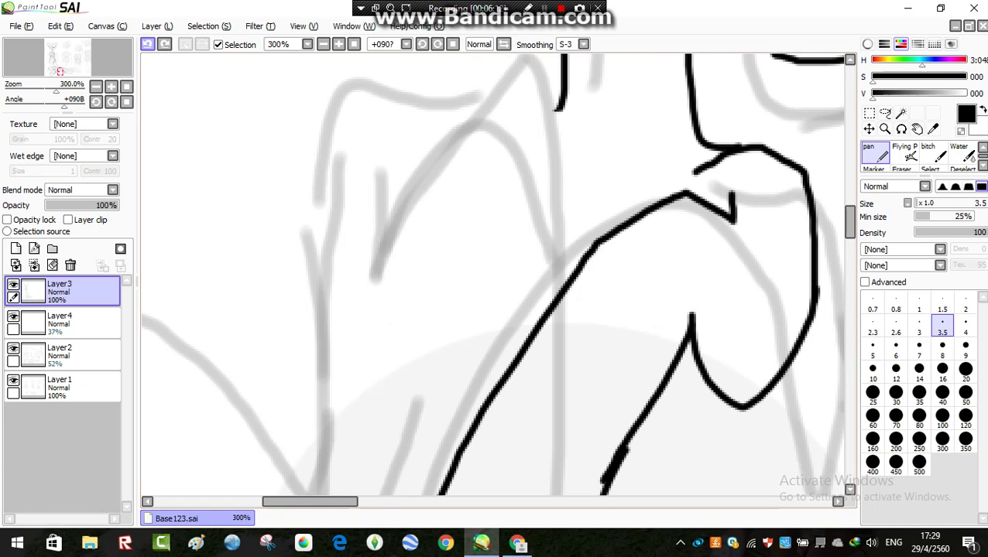
Ink the second shoulder from the neck and the bent arm with its hanging paw, tucked behind the already inked arm on Layer3.
{"action": "scroll", "coordinate": [414, 152], "scroll_direction": "down", "scroll_amount": 2}
{"action": "scroll", "coordinate": [414, 152], "scroll_direction": "up", "scroll_amount": 2}
{"action": "mouse_move", "coordinate": [534, 121]}
{"action": "left_mouse_down"}
{"action": "mouse_move", "coordinate": [438, 130]}
{"action": "mouse_move", "coordinate": [390, 122]}
{"action": "mouse_move", "coordinate": [404, 142]}
{"action": "mouse_move", "coordinate": [246, 101]}
{"action": "mouse_move", "coordinate": [222, 207]}
{"action": "mouse_move", "coordinate": [249, 383]}
{"action": "left_mouse_up"}
{"action": "mouse_move", "coordinate": [300, 273]}
{"action": "left_mouse_down"}
{"action": "mouse_move", "coordinate": [434, 138]}
{"action": "mouse_move", "coordinate": [542, 288]}
{"action": "mouse_move", "coordinate": [523, 373]}
{"action": "left_mouse_up"}
{"action": "scroll", "coordinate": [514, 246], "scroll_direction": "down", "scroll_amount": 4}
{"action": "scroll", "coordinate": [479, 279], "scroll_direction": "up", "scroll_amount": 2}
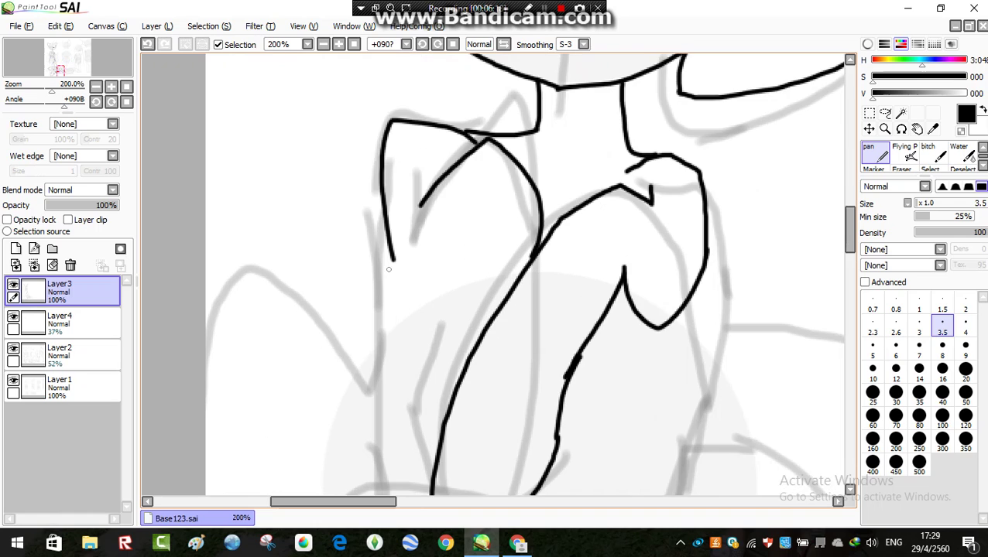
{"action": "mouse_move", "coordinate": [447, 240]}
{"action": "left_mouse_down"}
{"action": "mouse_move", "coordinate": [432, 331]}
{"action": "mouse_move", "coordinate": [396, 424]}
{"action": "left_mouse_up"}
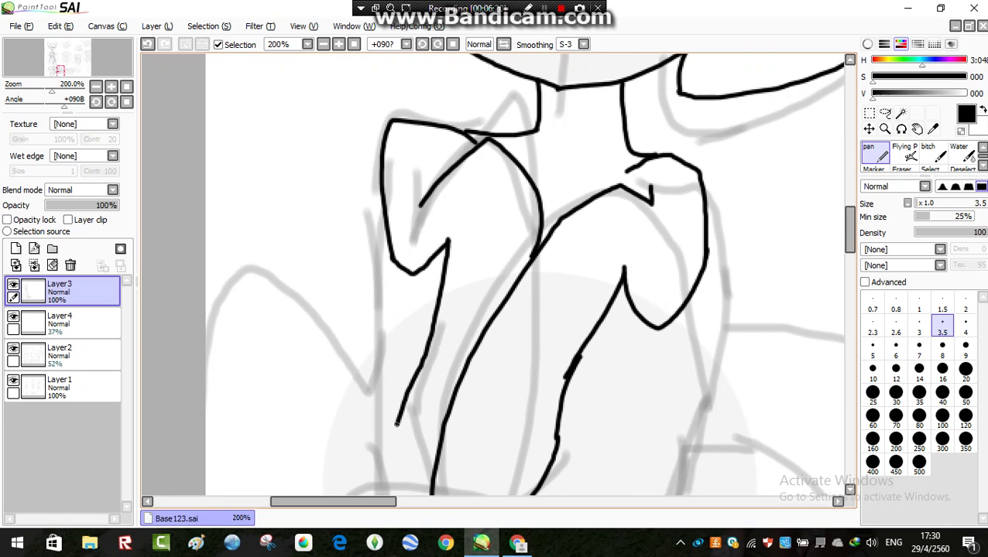
{"action": "scroll", "coordinate": [433, 469], "scroll_direction": "down", "scroll_amount": 5}
{"action": "scroll", "coordinate": [463, 368], "scroll_direction": "up", "scroll_amount": 1}
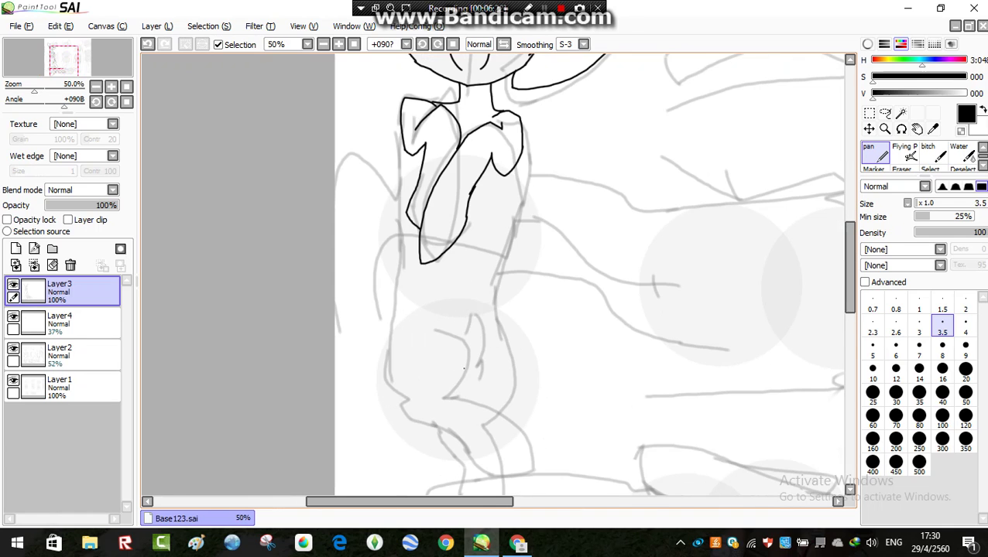
Undo the inked elbow and hanging forearm of the arm tucked behind the other one on Layer3.
{"action": "scroll", "coordinate": [463, 159], "scroll_direction": "up", "scroll_amount": 2}
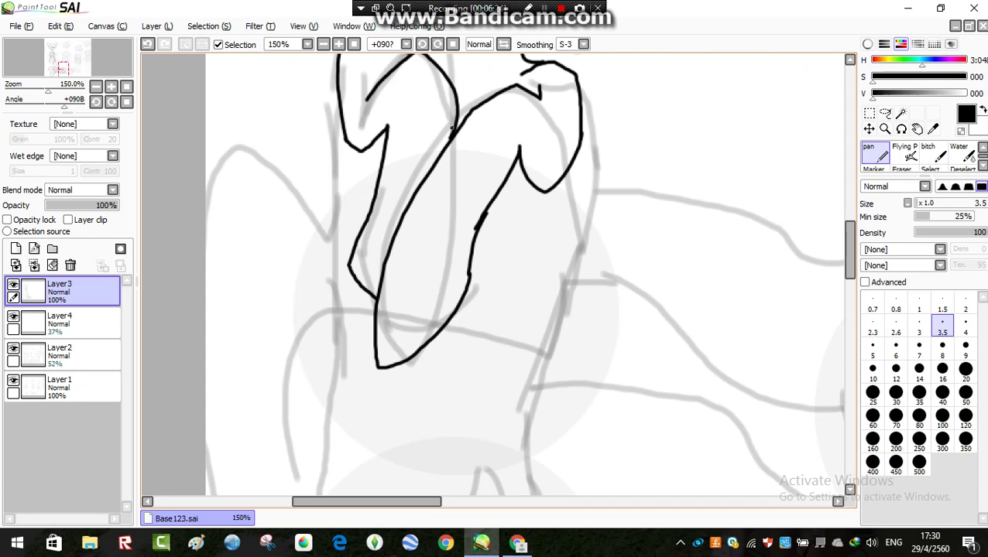
{"action": "mouse_move", "coordinate": [452, 128]}
{"action": "left_mouse_down"}
{"action": "mouse_move", "coordinate": [450, 185]}
{"action": "mouse_move", "coordinate": [421, 272]}
{"action": "left_mouse_up"}
{"action": "scroll", "coordinate": [527, 278], "scroll_direction": "down", "scroll_amount": 3}
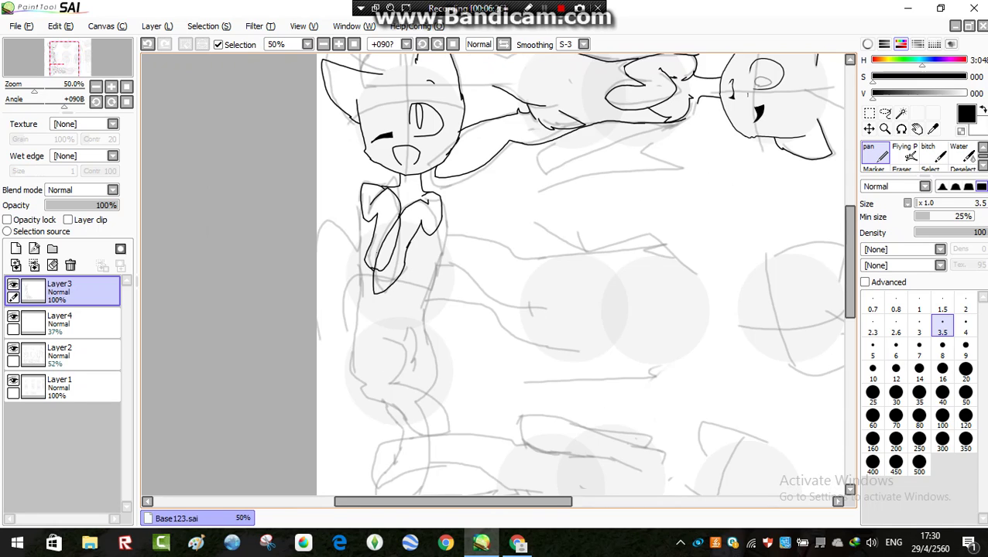
{"action": "scroll", "coordinate": [527, 278], "scroll_direction": "up", "scroll_amount": 3}
{"action": "key", "text": "ctrl+z"}
{"action": "key", "text": "ctrl+z"}
{"action": "key", "text": "ctrl+z"}
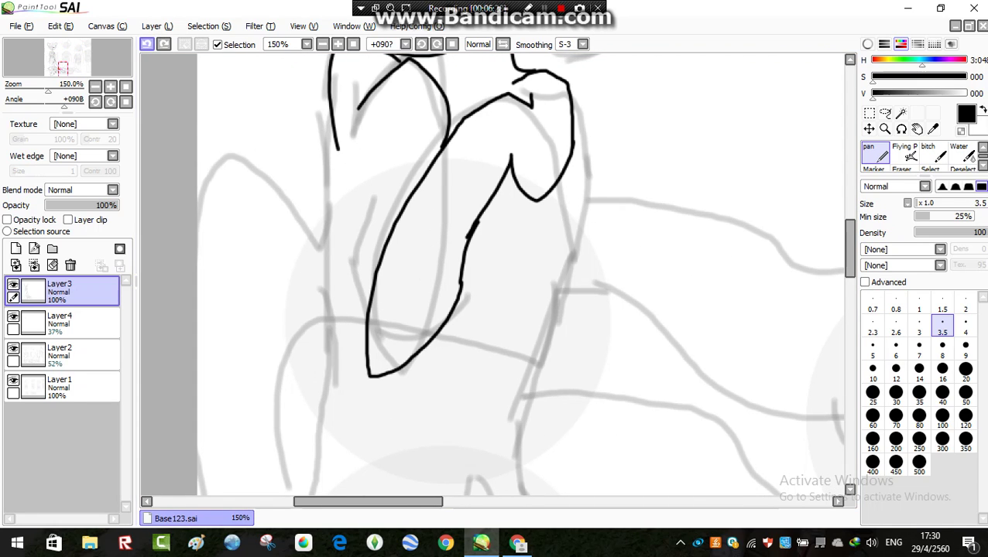
Ink the arm's elbow and a long forearm with a pointed paw crossing in front of the other arm.
{"action": "scroll", "coordinate": [393, 143], "scroll_direction": "up", "scroll_amount": 2}
{"action": "mouse_move", "coordinate": [374, 143]}
{"action": "left_mouse_down"}
{"action": "mouse_move", "coordinate": [427, 67]}
{"action": "mouse_move", "coordinate": [479, 109]}
{"action": "mouse_move", "coordinate": [542, 296]}
{"action": "mouse_move", "coordinate": [542, 371]}
{"action": "left_mouse_up"}
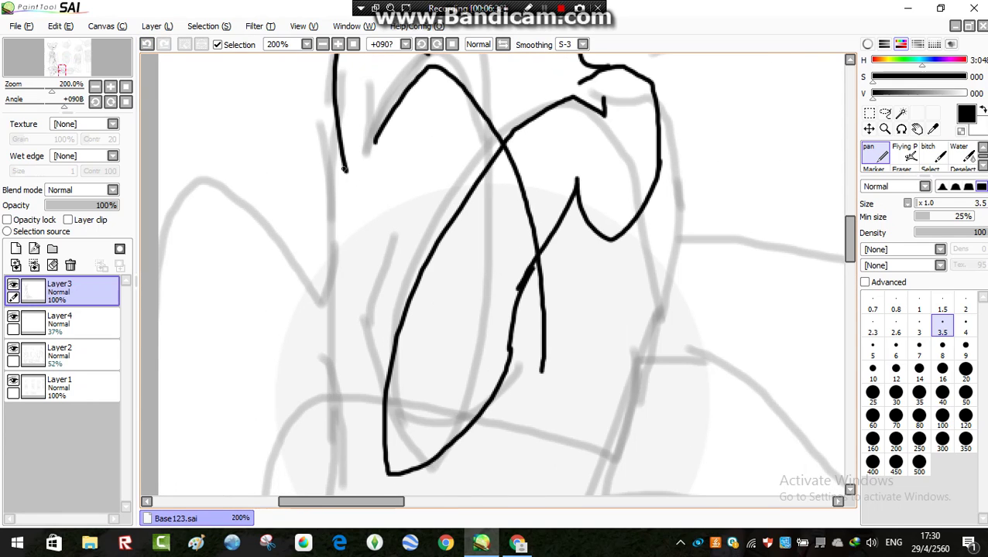
{"action": "left_click_drag", "start_coordinate": [424, 182], "coordinate": [424, 282]}
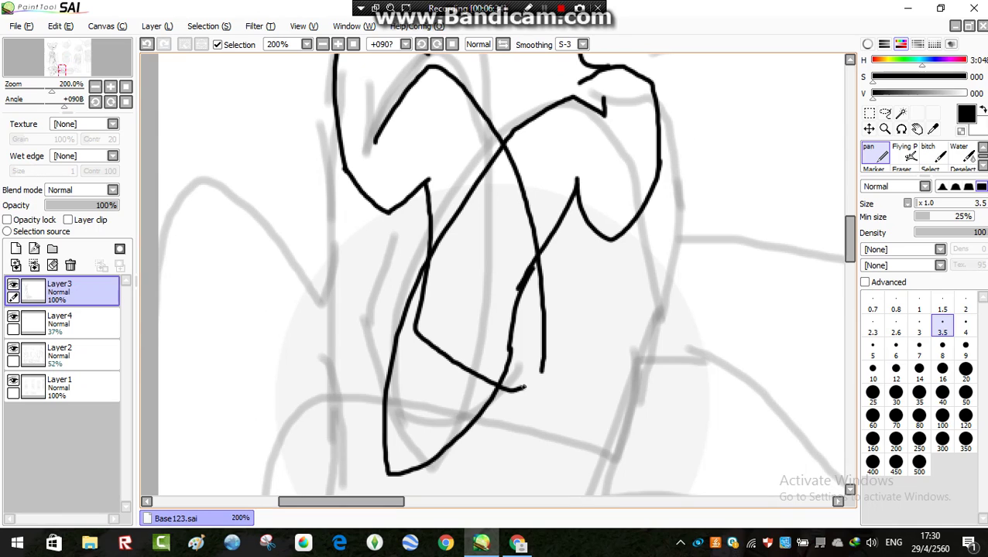
{"action": "scroll", "coordinate": [538, 321], "scroll_direction": "down", "scroll_amount": 2}
{"action": "scroll", "coordinate": [538, 321], "scroll_direction": "up", "scroll_amount": 3}
{"action": "left_click", "coordinate": [147, 44]}
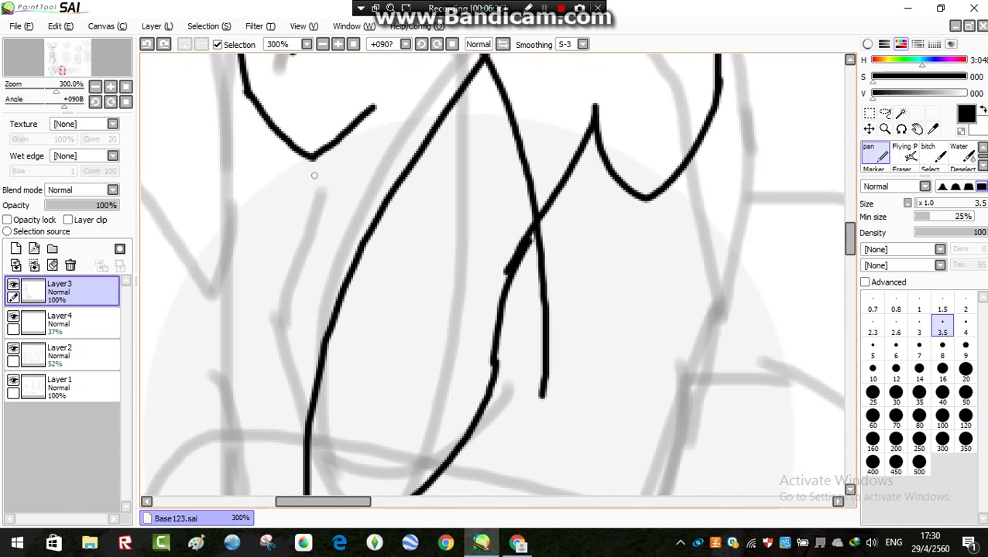
{"action": "mouse_move", "coordinate": [546, 401]}
{"action": "left_mouse_down"}
{"action": "mouse_move", "coordinate": [465, 358]}
{"action": "mouse_move", "coordinate": [417, 255]}
{"action": "mouse_move", "coordinate": [415, 80]}
{"action": "left_mouse_up"}
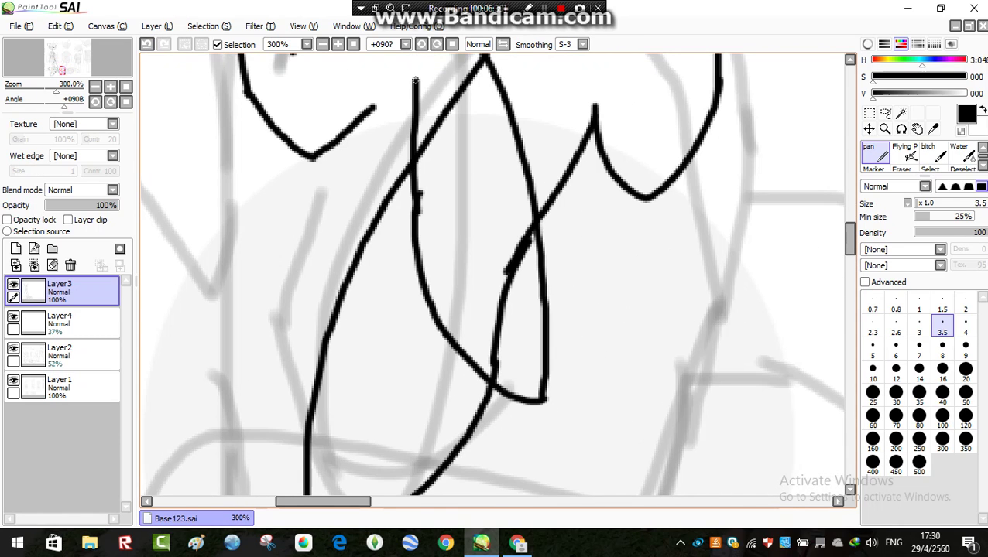
Redraw the forearm's inner edge so that it joins the elbow to the crossing paw.
{"action": "scroll", "coordinate": [402, 91], "scroll_direction": "down", "scroll_amount": 4}
{"action": "scroll", "coordinate": [166, 57], "scroll_direction": "up", "scroll_amount": 2}
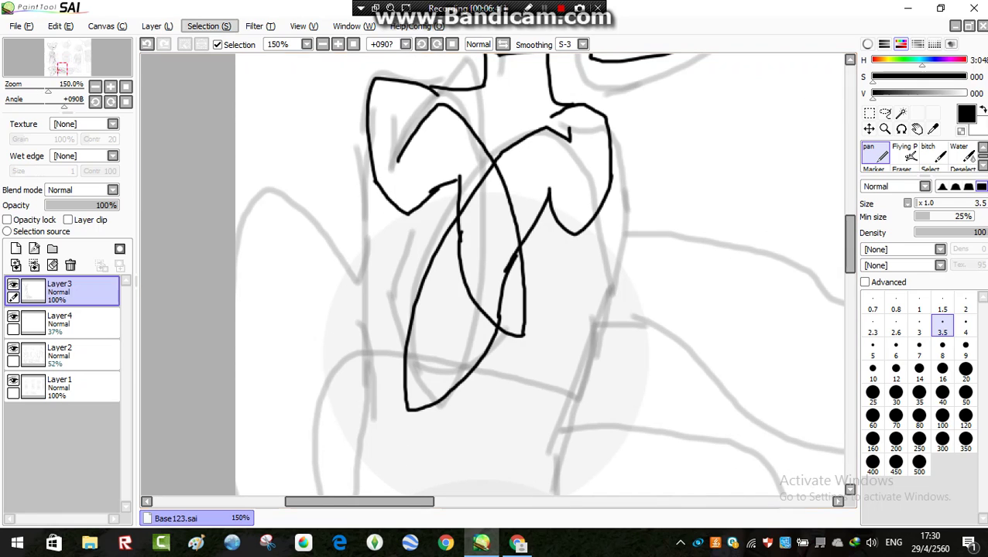
{"action": "left_click", "coordinate": [147, 44]}
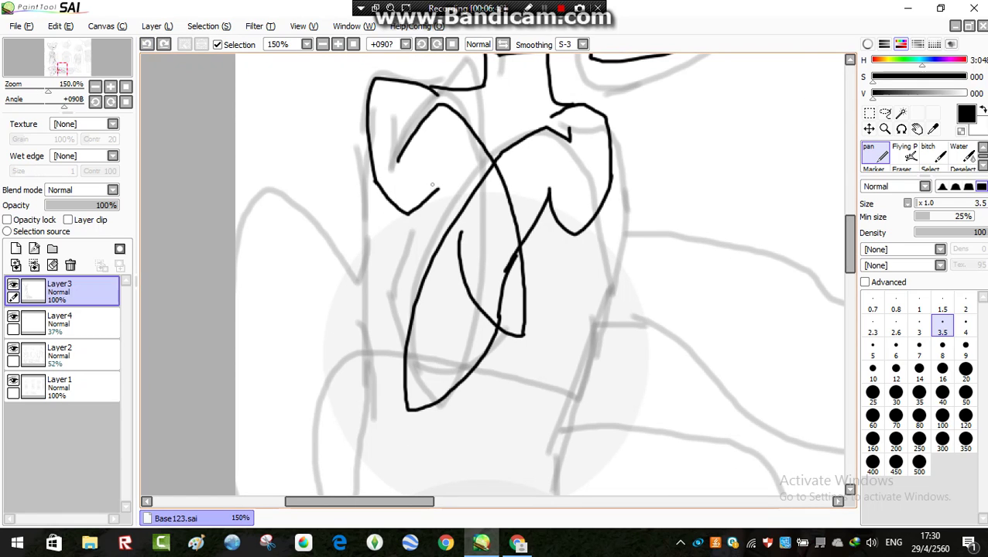
{"action": "scroll", "coordinate": [432, 184], "scroll_direction": "up", "scroll_amount": 3}
{"action": "mouse_move", "coordinate": [429, 193]}
{"action": "left_mouse_down"}
{"action": "mouse_move", "coordinate": [464, 178]}
{"action": "mouse_move", "coordinate": [469, 285]}
{"action": "mouse_move", "coordinate": [505, 440]}
{"action": "left_mouse_up"}
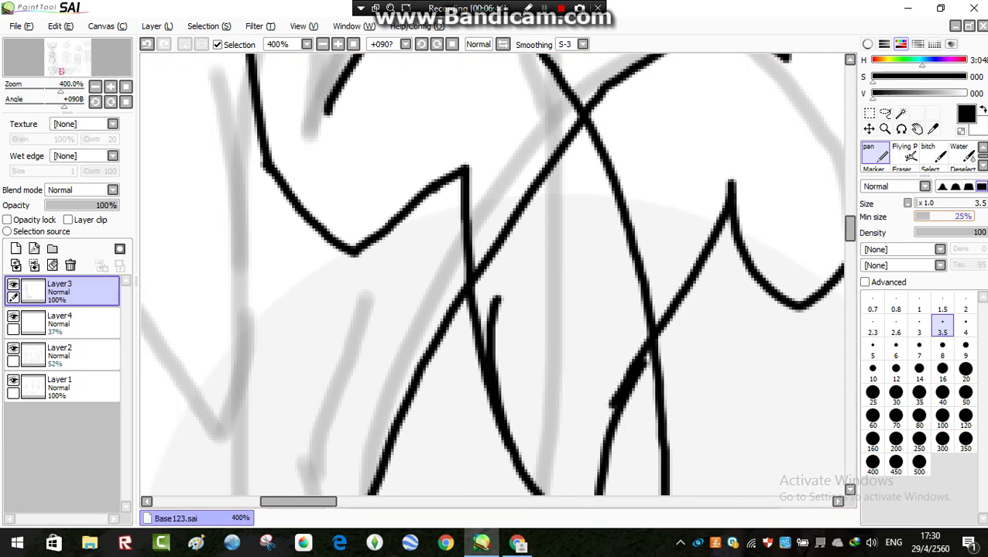
Erase the rear arm's lines inside the crossing forearm with the Eraser at size 35.
{"action": "left_click", "coordinate": [904, 155]}
{"action": "double_click", "coordinate": [904, 168]}
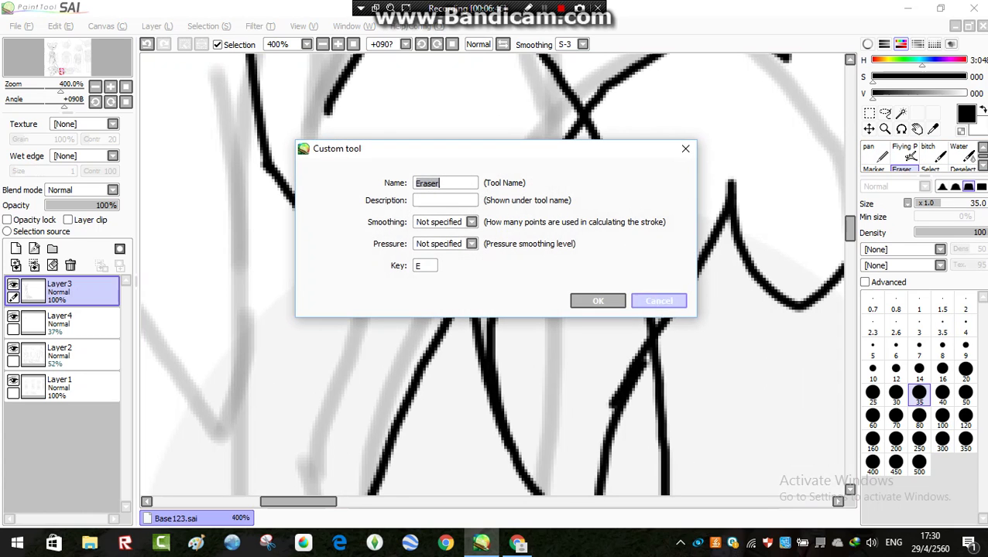
{"action": "left_click", "coordinate": [659, 301]}
{"action": "mouse_move", "coordinate": [536, 116]}
{"action": "left_mouse_down"}
{"action": "mouse_move", "coordinate": [544, 185]}
{"action": "mouse_move", "coordinate": [533, 254]}
{"action": "left_mouse_up"}
{"action": "scroll", "coordinate": [559, 202], "scroll_direction": "down", "scroll_amount": 3}
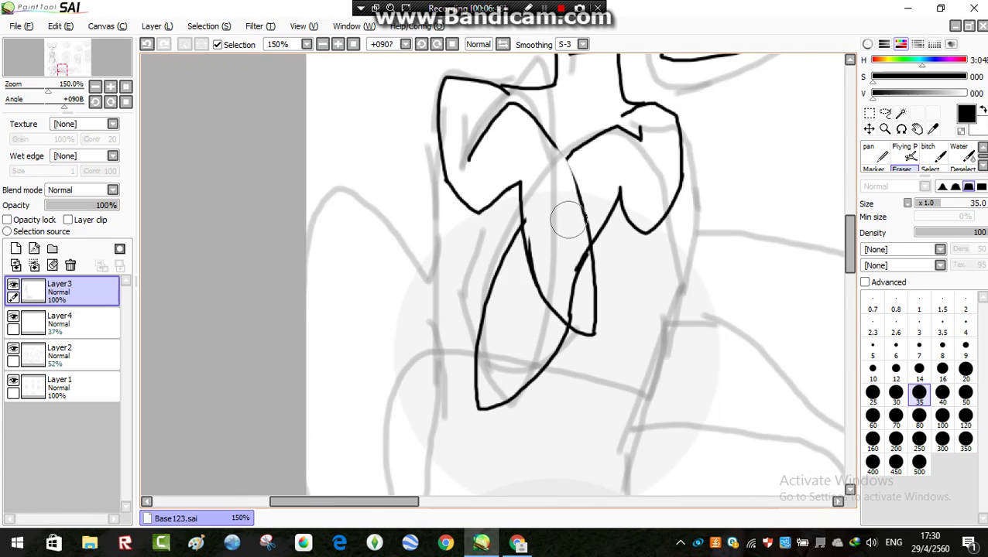
{"action": "scroll", "coordinate": [569, 220], "scroll_direction": "up", "scroll_amount": 3}
{"action": "left_click_drag", "start_coordinate": [540, 194], "coordinate": [551, 242]}
{"action": "left_click_drag", "start_coordinate": [567, 337], "coordinate": [571, 361]}
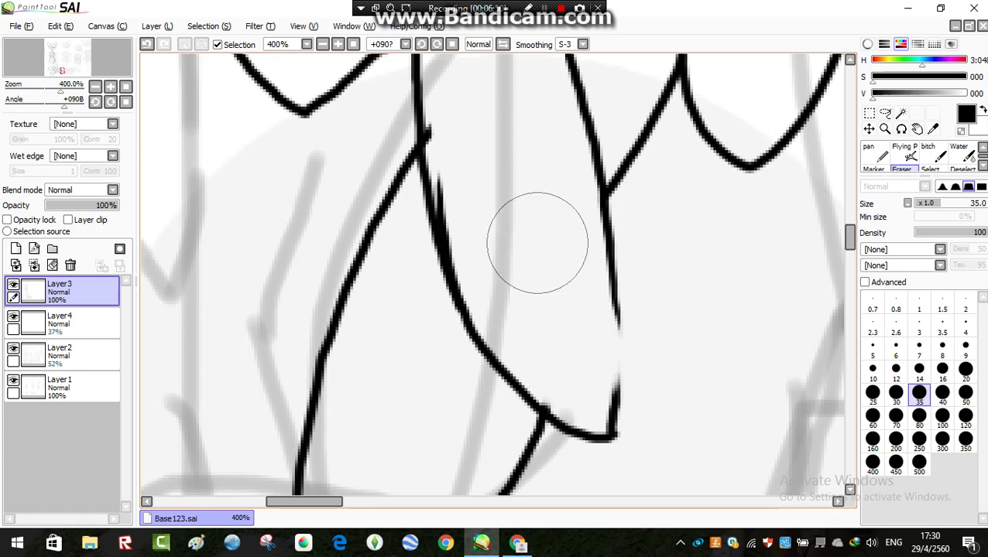
{"action": "scroll", "coordinate": [534, 232], "scroll_direction": "down", "scroll_amount": 5}
{"action": "scroll", "coordinate": [520, 170], "scroll_direction": "up", "scroll_amount": 4}
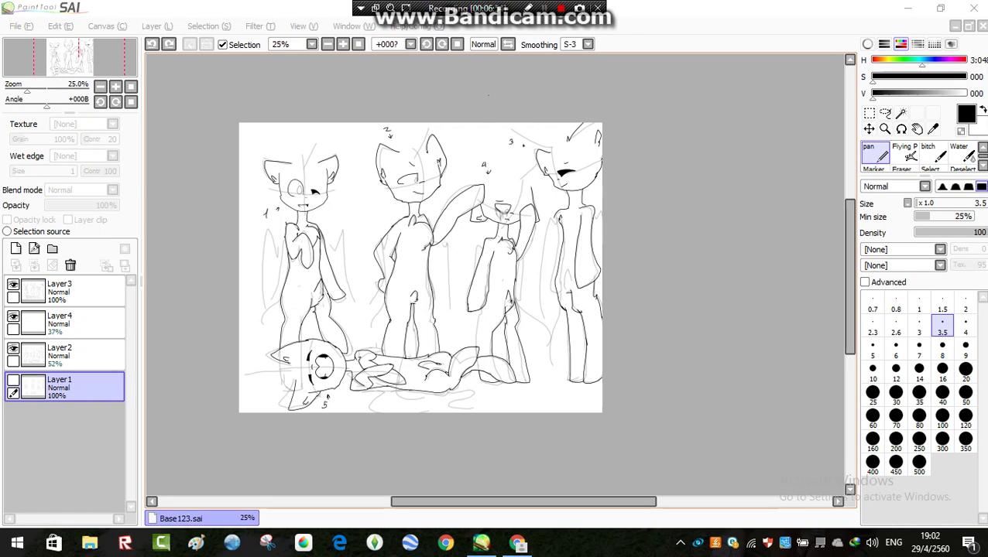
On Layer3, ink a short jagged fur line at the upper corner of figure 2's outstretched hand.
{"action": "scroll", "coordinate": [486, 182], "scroll_direction": "up", "scroll_amount": 7}
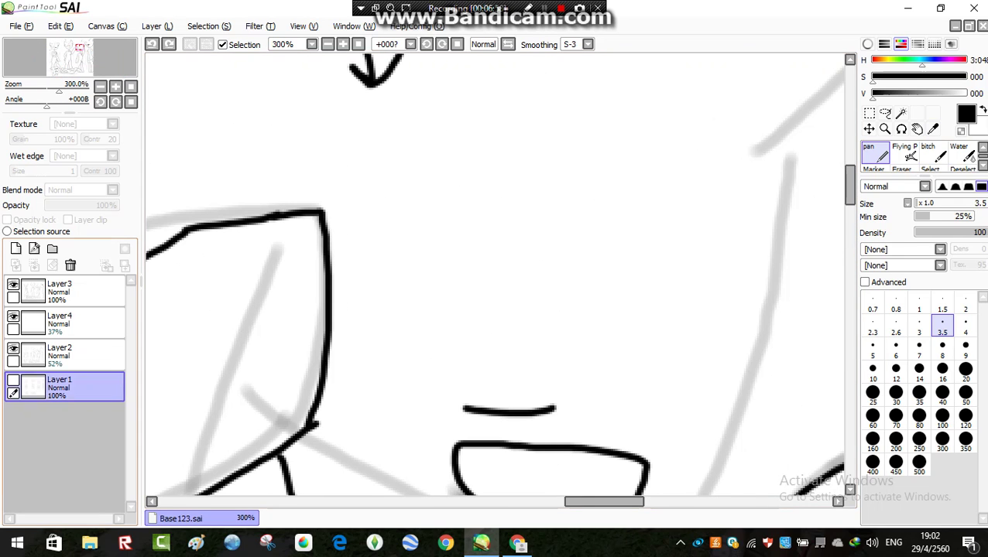
{"action": "left_click", "coordinate": [62, 292]}
{"action": "mouse_move", "coordinate": [298, 225]}
{"action": "left_mouse_down"}
{"action": "mouse_move", "coordinate": [326, 193]}
{"action": "mouse_move", "coordinate": [399, 165]}
{"action": "left_mouse_up"}
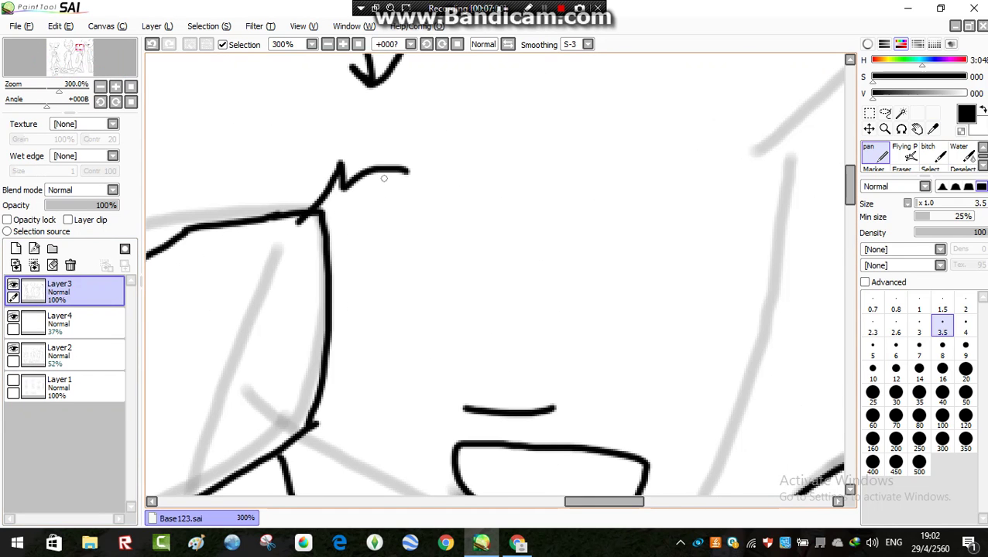
{"action": "scroll", "coordinate": [399, 165], "scroll_direction": "down", "scroll_amount": 7}
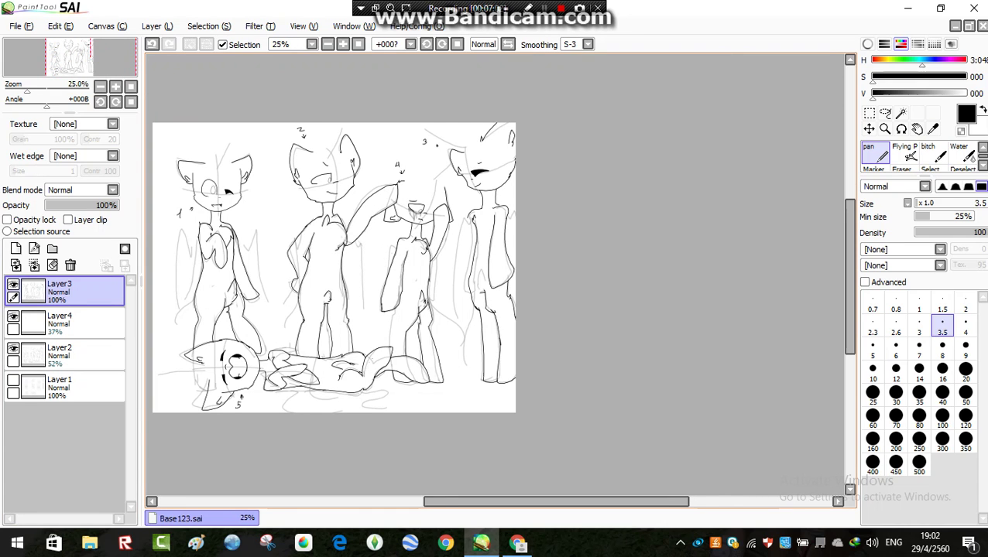
Ink figure 4's outer hip notch and leg line beneath its hanging arm, following the sketch.
{"action": "scroll", "coordinate": [375, 285], "scroll_direction": "up", "scroll_amount": 6}
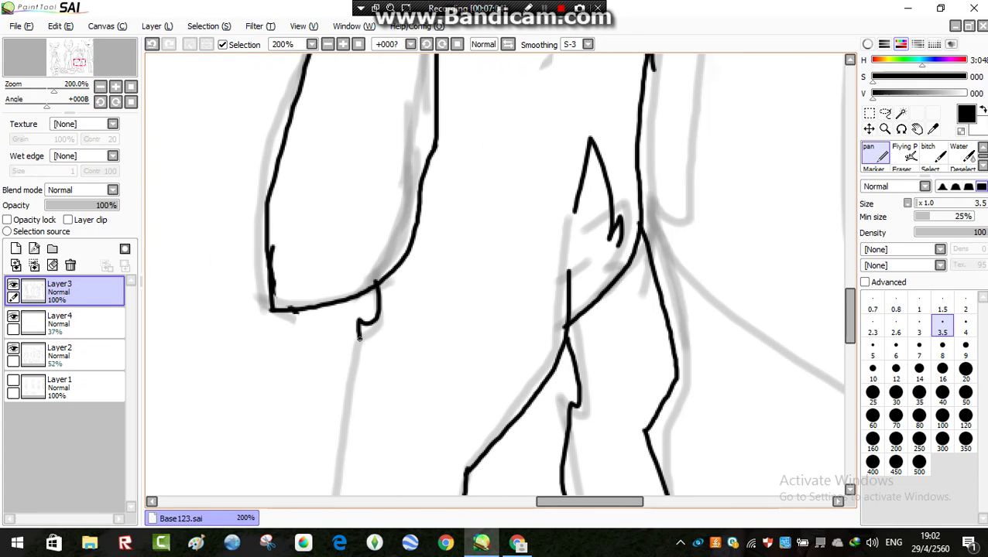
{"action": "scroll", "coordinate": [359, 338], "scroll_direction": "down", "scroll_amount": 5}
{"action": "scroll", "coordinate": [439, 207], "scroll_direction": "up", "scroll_amount": 5}
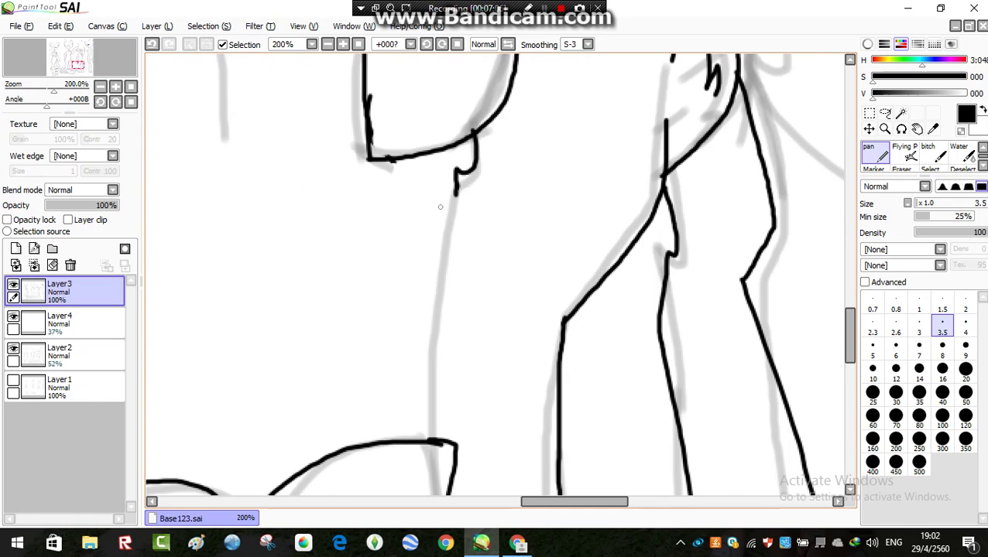
{"action": "left_click_drag", "start_coordinate": [455, 193], "coordinate": [426, 395]}
{"action": "scroll", "coordinate": [435, 440], "scroll_direction": "down", "scroll_amount": 4}
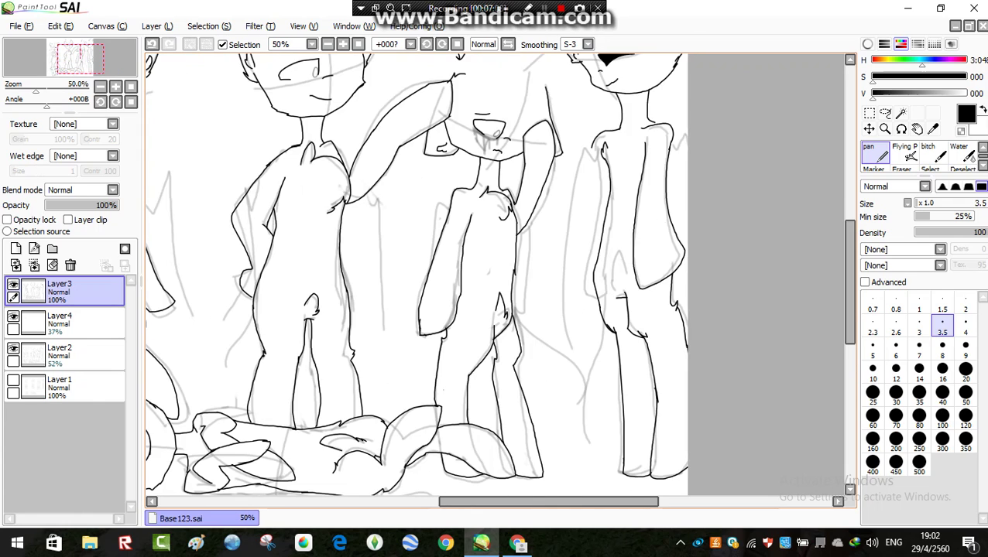
Ink a narrow pointed arch between the hips of figure 3, beside its hanging arm.
{"action": "scroll", "coordinate": [507, 412], "scroll_direction": "up", "scroll_amount": 3}
{"action": "scroll", "coordinate": [507, 412], "scroll_direction": "up", "scroll_amount": 1}
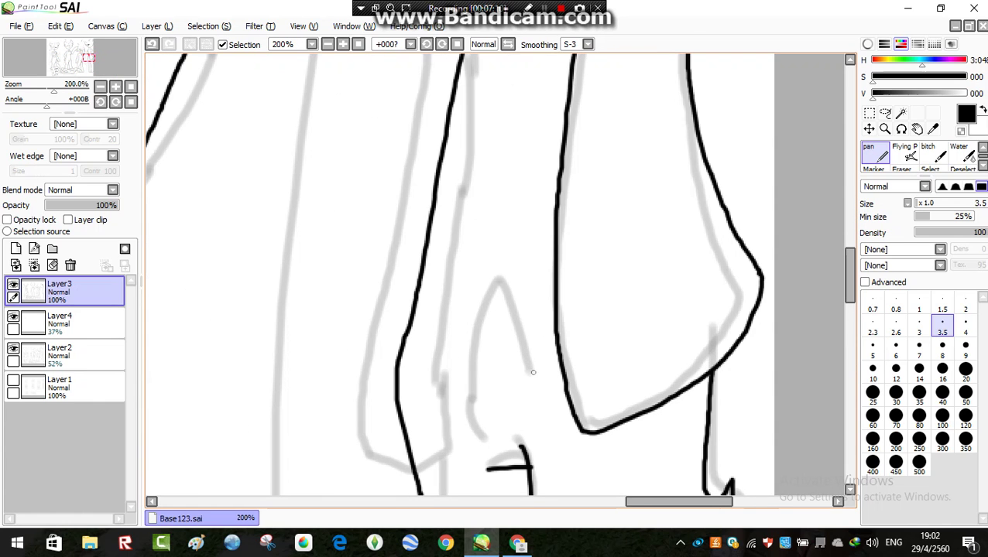
{"action": "left_click_drag", "start_coordinate": [534, 375], "coordinate": [486, 396]}
{"action": "scroll", "coordinate": [488, 402], "scroll_direction": "down", "scroll_amount": 3}
{"action": "scroll", "coordinate": [488, 403], "scroll_direction": "up", "scroll_amount": 1}
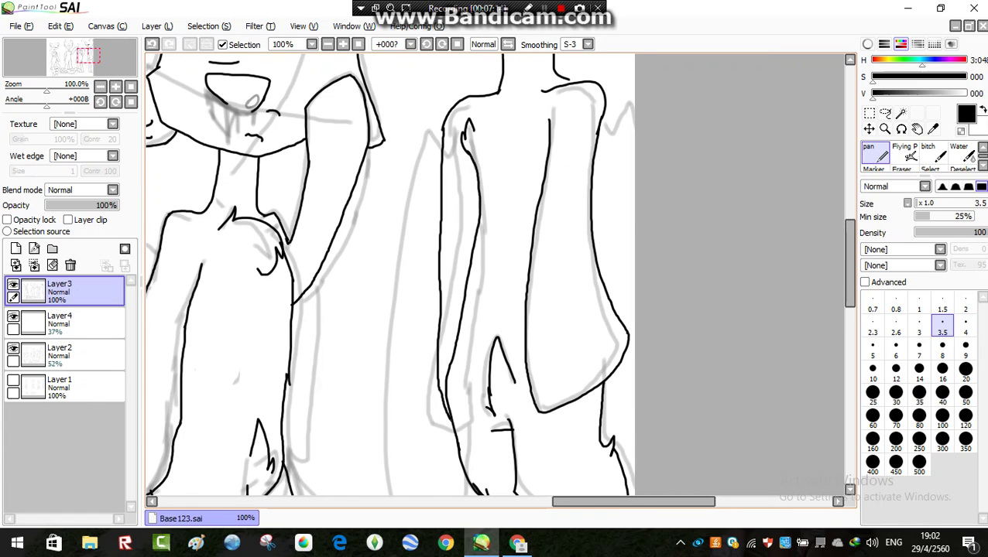
Try to hand-letter the word "Choose!" beside figure 1's neck on Layer3.
{"action": "scroll", "coordinate": [389, 281], "scroll_direction": "down", "scroll_amount": 3}
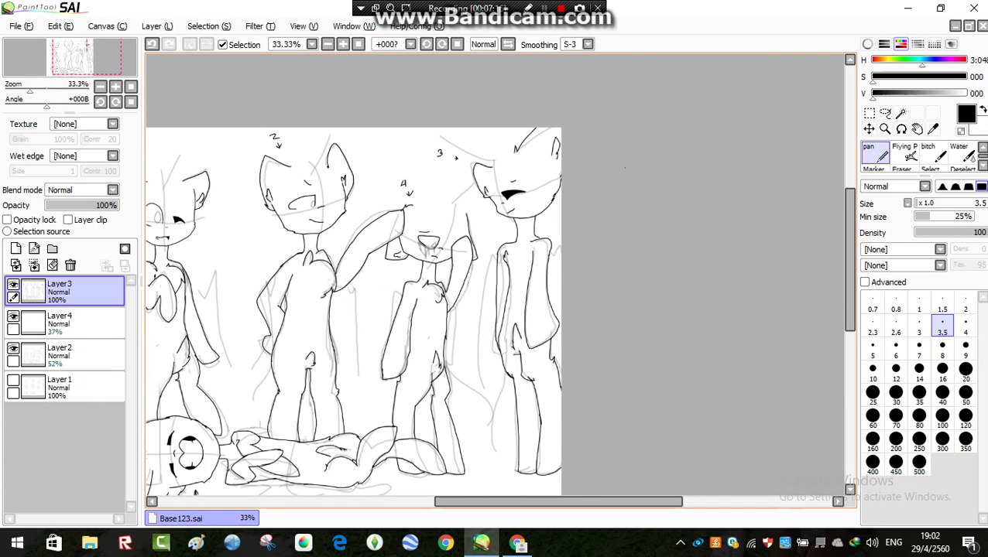
{"action": "scroll", "coordinate": [353, 317], "scroll_direction": "down", "scroll_amount": 1}
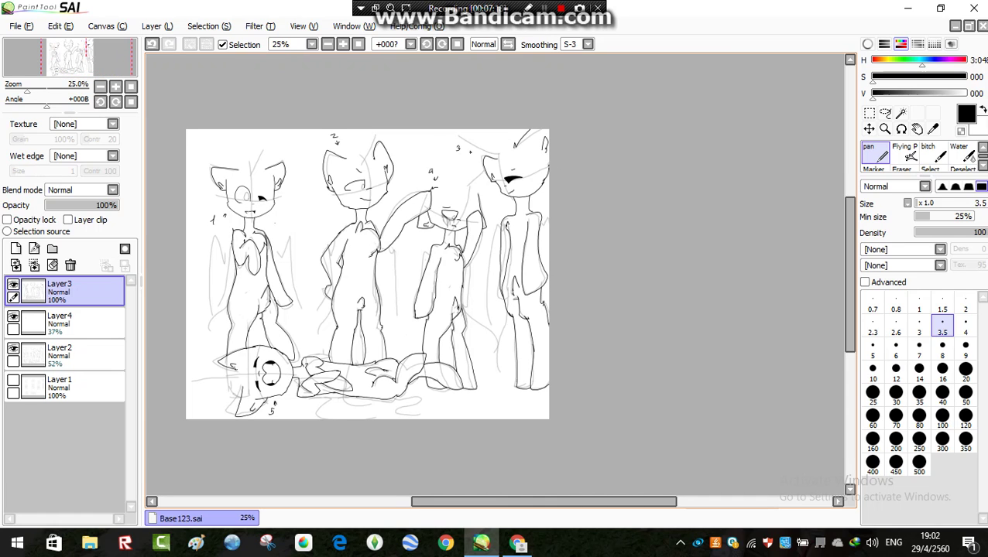
{"action": "scroll", "coordinate": [282, 162], "scroll_direction": "up", "scroll_amount": 8}
{"action": "mouse_move", "coordinate": [288, 231]}
{"action": "left_mouse_down"}
{"action": "mouse_move", "coordinate": [268, 186]}
{"action": "mouse_move", "coordinate": [296, 315]}
{"action": "left_mouse_up"}
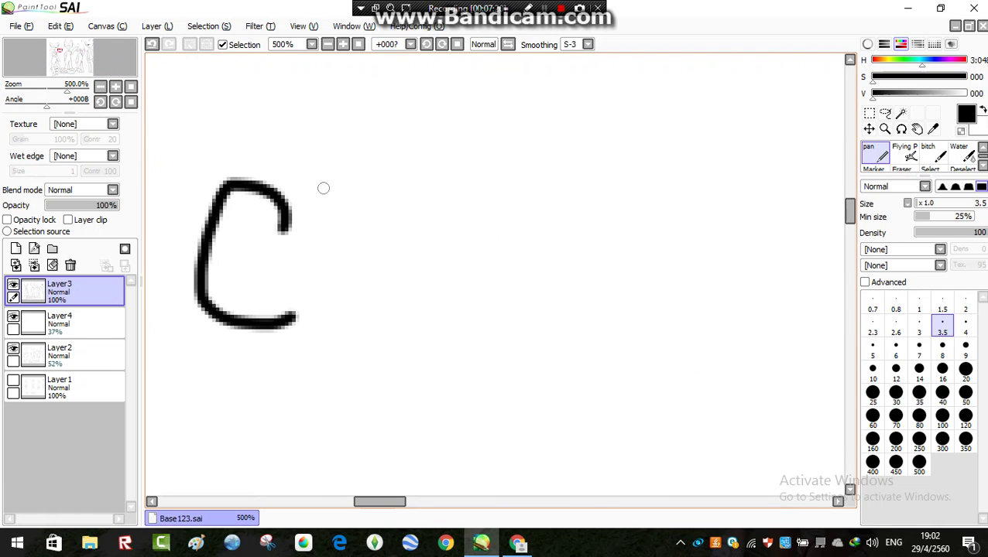
{"action": "left_click_drag", "start_coordinate": [298, 128], "coordinate": [338, 360]}
{"action": "left_click_drag", "start_coordinate": [334, 259], "coordinate": [395, 358]}
{"action": "mouse_move", "coordinate": [404, 286]}
{"action": "left_mouse_down"}
{"action": "mouse_move", "coordinate": [559, 345]}
{"action": "mouse_move", "coordinate": [635, 316]}
{"action": "mouse_move", "coordinate": [671, 349]}
{"action": "left_mouse_up"}
{"action": "left_click_drag", "start_coordinate": [710, 270], "coordinate": [702, 300]}
{"action": "left_click", "coordinate": [698, 314]}
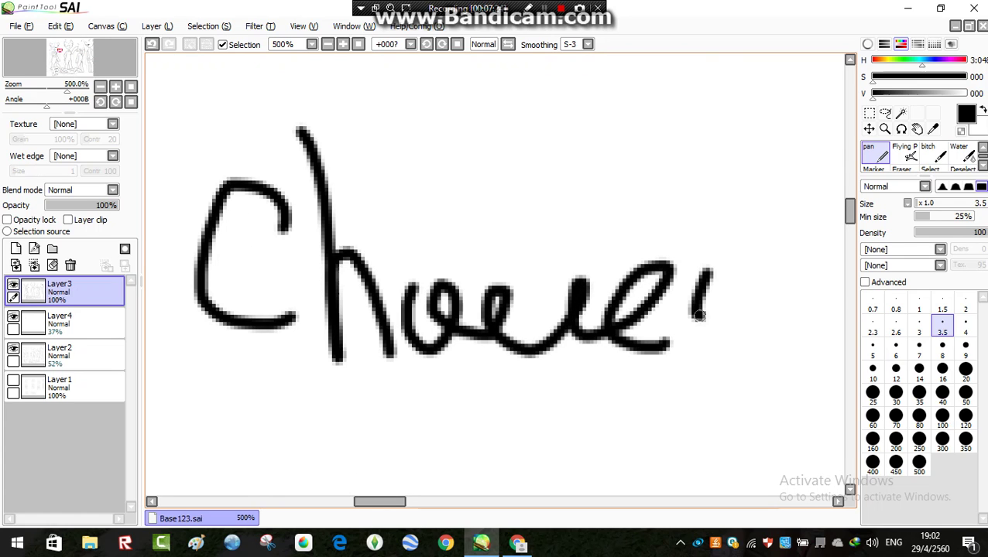
{"action": "left_click_drag", "start_coordinate": [647, 138], "coordinate": [737, 328]}
{"action": "scroll", "coordinate": [738, 374], "scroll_direction": "down", "scroll_amount": 8}
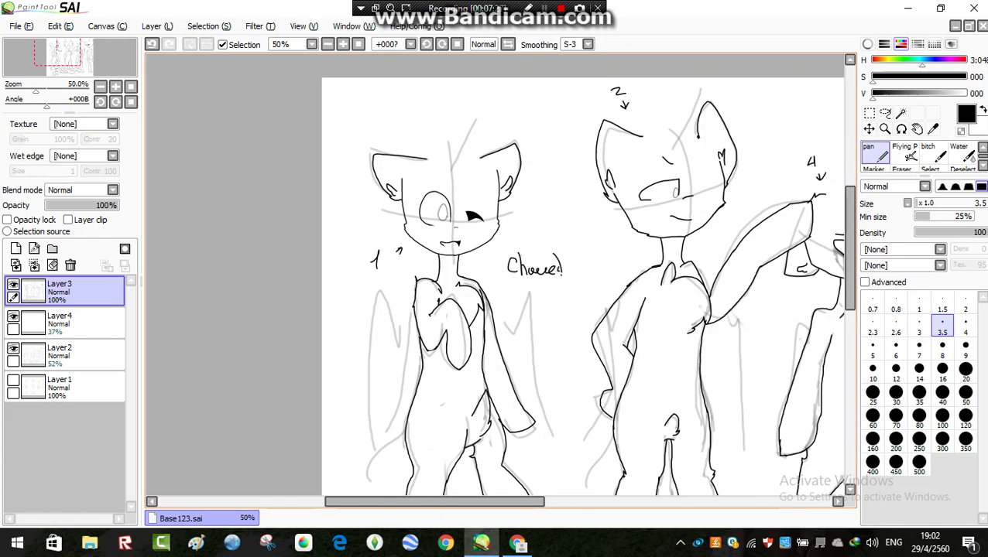
{"action": "scroll", "coordinate": [573, 295], "scroll_direction": "up", "scroll_amount": 1}
{"action": "key", "text": "ctrl+z"}
{"action": "key", "text": "ctrl+z"}
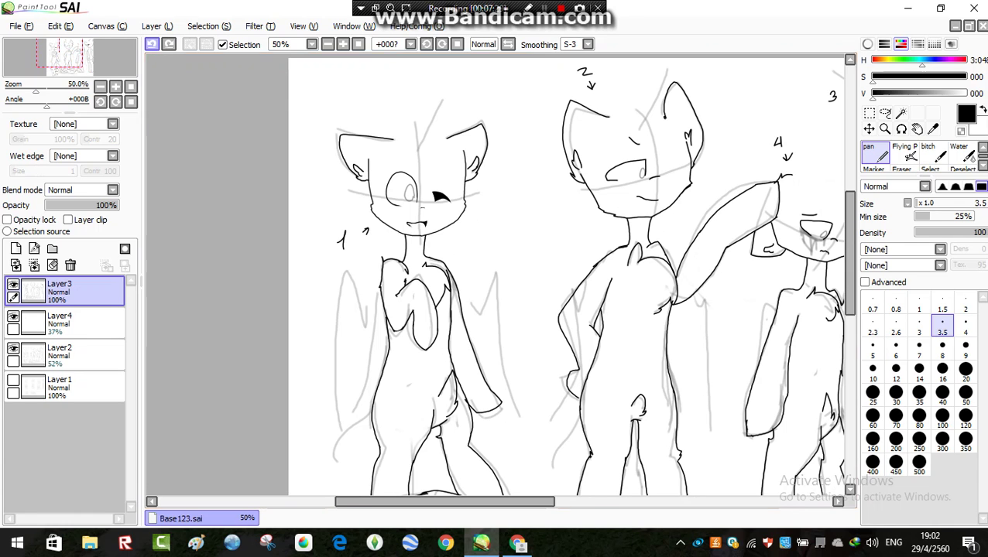
Examine the inked line art of all five poses, including figure 5's head and the ears and faces of figures 3 and 4.
{"action": "scroll", "coordinate": [569, 277], "scroll_direction": "down", "scroll_amount": 1}
{"action": "scroll", "coordinate": [453, 307], "scroll_direction": "up", "scroll_amount": 3}
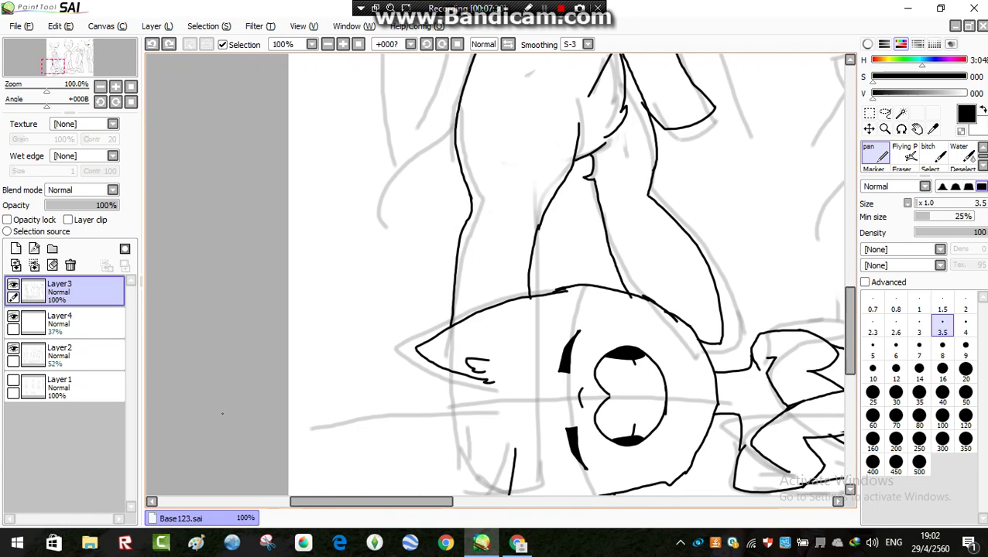
{"action": "scroll", "coordinate": [453, 307], "scroll_direction": "down", "scroll_amount": 3}
{"action": "scroll", "coordinate": [453, 307], "scroll_direction": "up", "scroll_amount": 5}
{"action": "scroll", "coordinate": [453, 308], "scroll_direction": "up", "scroll_amount": 2}
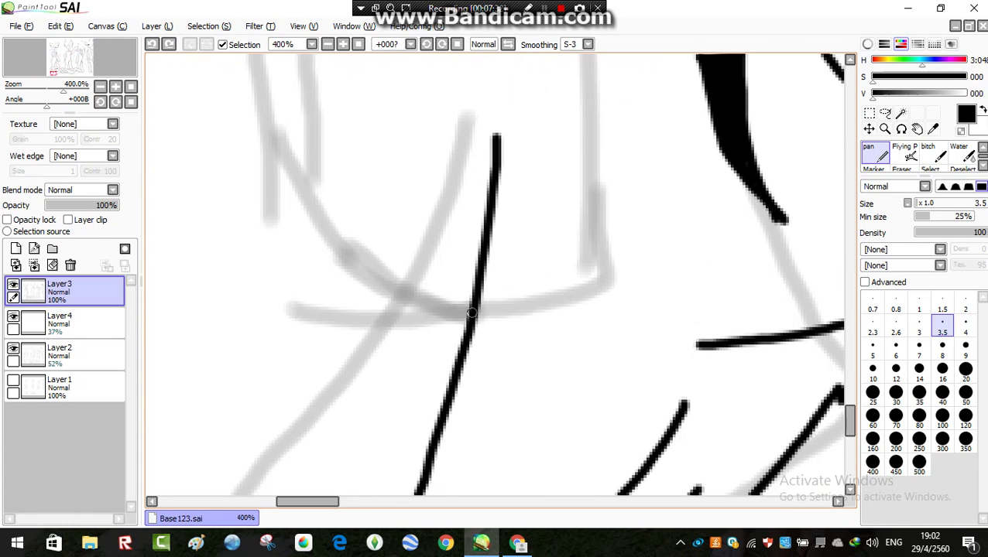
{"action": "left_click_drag", "start_coordinate": [474, 314], "coordinate": [362, 273]}
{"action": "scroll", "coordinate": [362, 274], "scroll_direction": "down", "scroll_amount": 7}
{"action": "scroll", "coordinate": [499, 275], "scroll_direction": "down", "scroll_amount": 3}
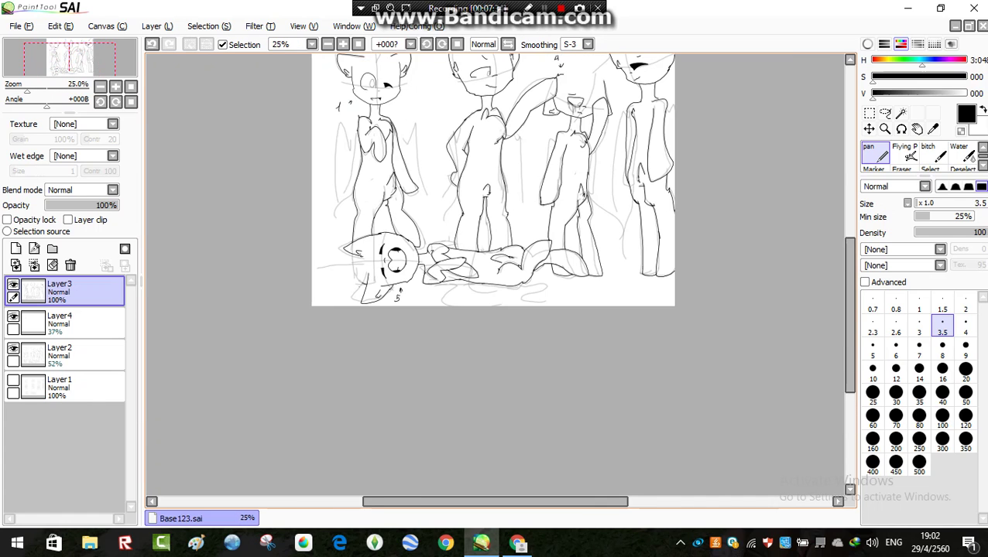
{"action": "scroll", "coordinate": [499, 274], "scroll_direction": "up", "scroll_amount": 3}
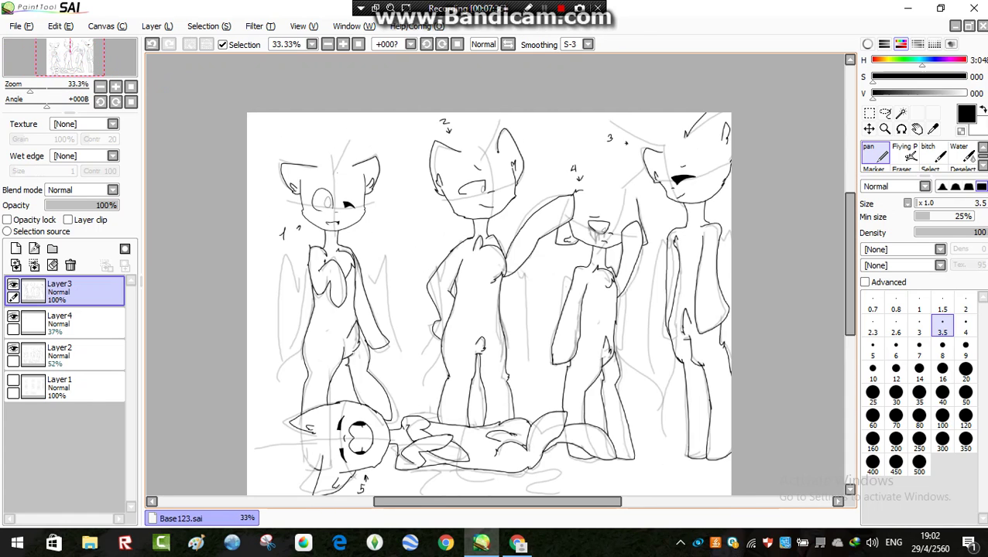
{"action": "scroll", "coordinate": [499, 281], "scroll_direction": "up", "scroll_amount": 3}
{"action": "scroll", "coordinate": [499, 281], "scroll_direction": "down", "scroll_amount": 4}
{"action": "scroll", "coordinate": [580, 176], "scroll_direction": "up", "scroll_amount": 5}
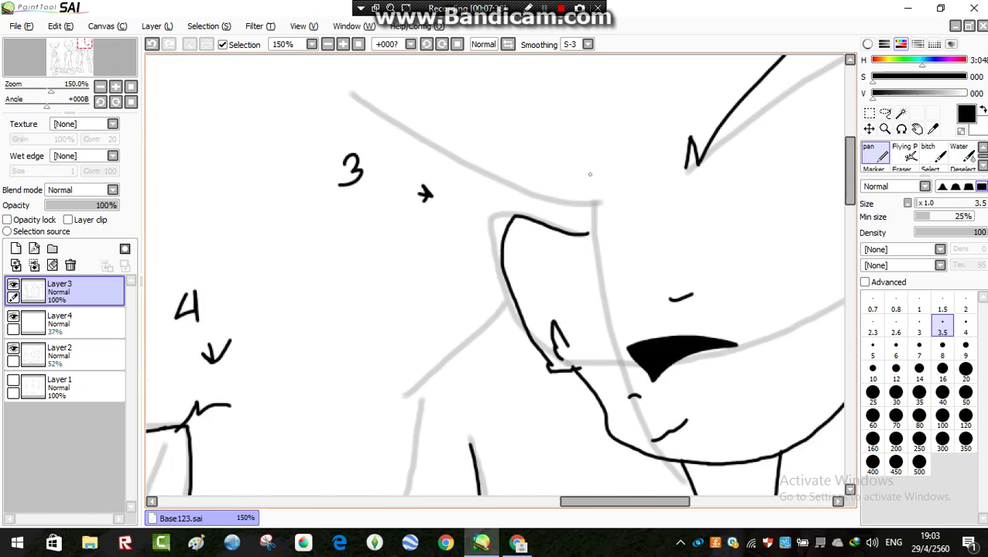
{"action": "left_click_drag", "start_coordinate": [617, 199], "coordinate": [458, 109]}
{"action": "scroll", "coordinate": [458, 108], "scroll_direction": "down", "scroll_amount": 1}
{"action": "scroll", "coordinate": [243, 313], "scroll_direction": "up", "scroll_amount": 1}
{"action": "scroll", "coordinate": [264, 305], "scroll_direction": "up", "scroll_amount": 3}
{"action": "scroll", "coordinate": [499, 280], "scroll_direction": "down", "scroll_amount": 5}
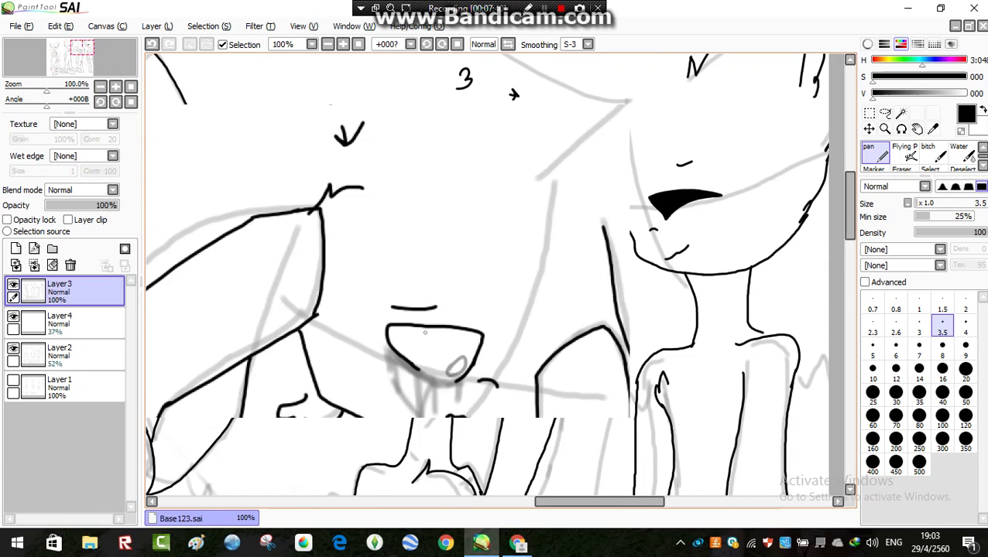
{"action": "scroll", "coordinate": [499, 280], "scroll_direction": "up", "scroll_amount": 3}
{"action": "scroll", "coordinate": [499, 280], "scroll_direction": "down", "scroll_amount": 4}
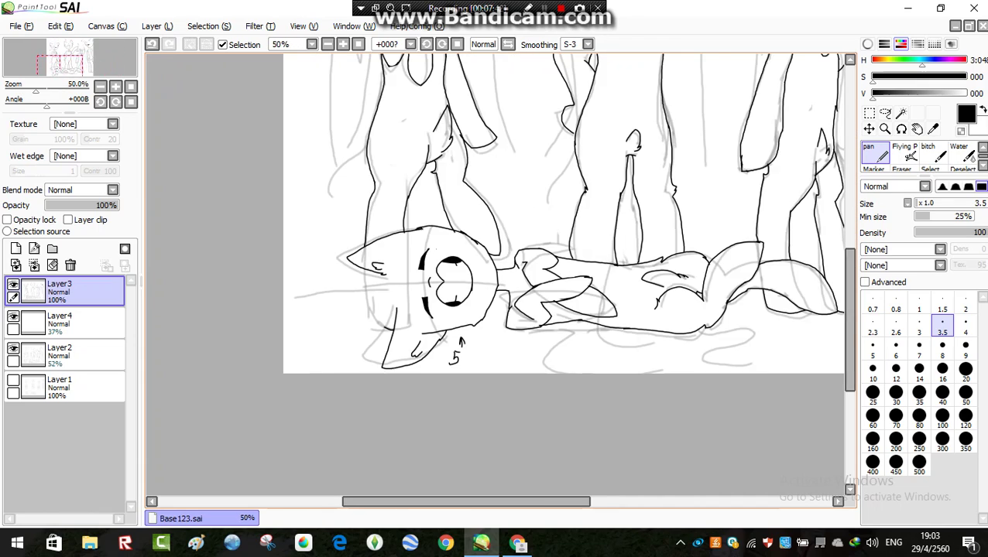